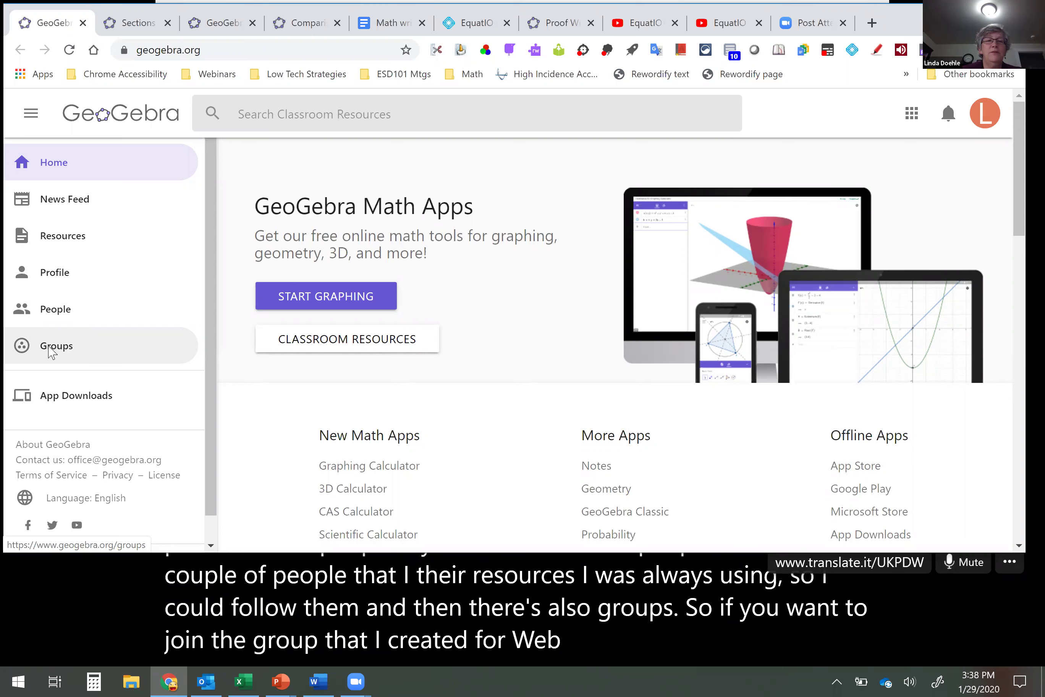
- View the GeoGebra Groups page for joining a group by code, and return to the home page
{"action": "left_click", "coordinate": [48, 352]}
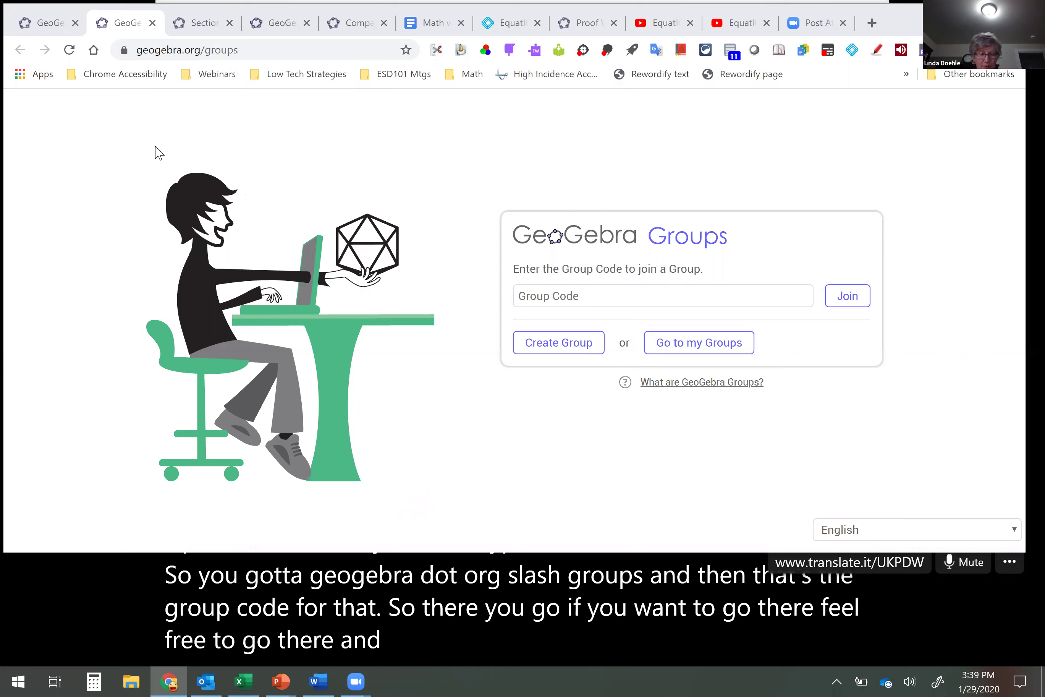
{"action": "left_click", "coordinate": [41, 28]}
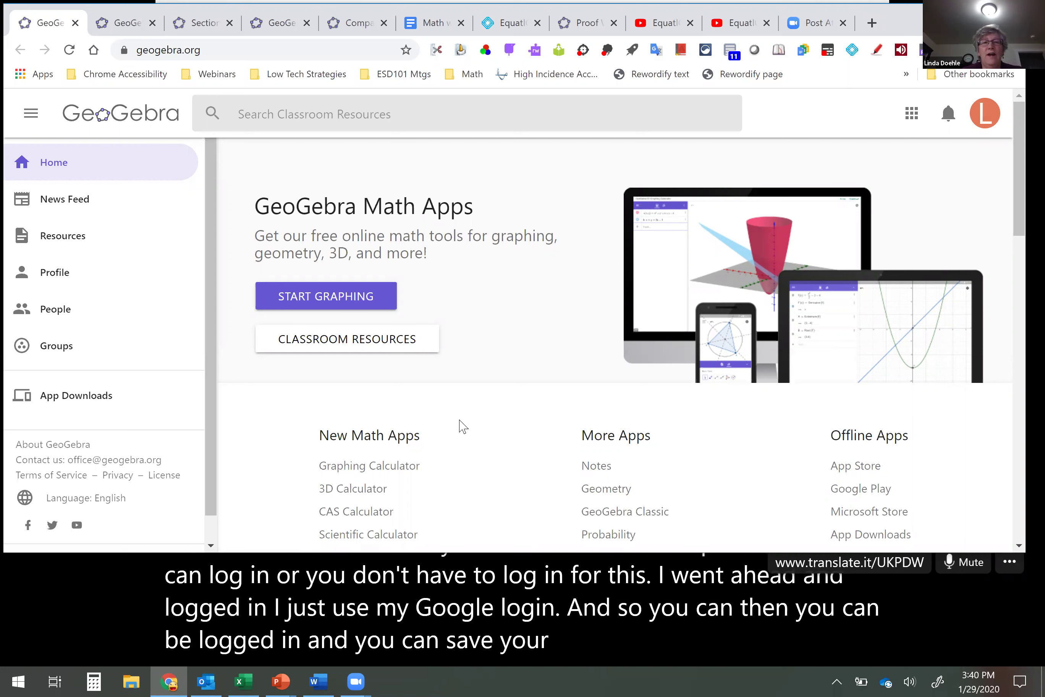
- Open the Graphing Calculator and plot the line y = mx + b with sliders for m and b
{"action": "left_click", "coordinate": [389, 467]}
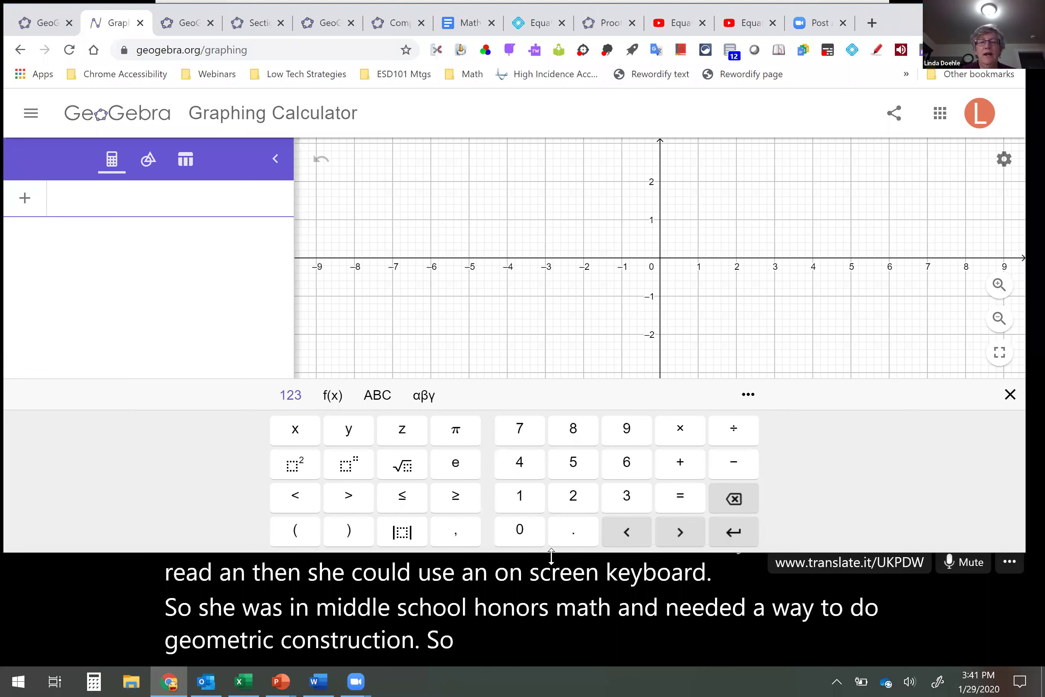
{"action": "left_click_drag", "start_coordinate": [552, 552], "coordinate": [553, 558]}
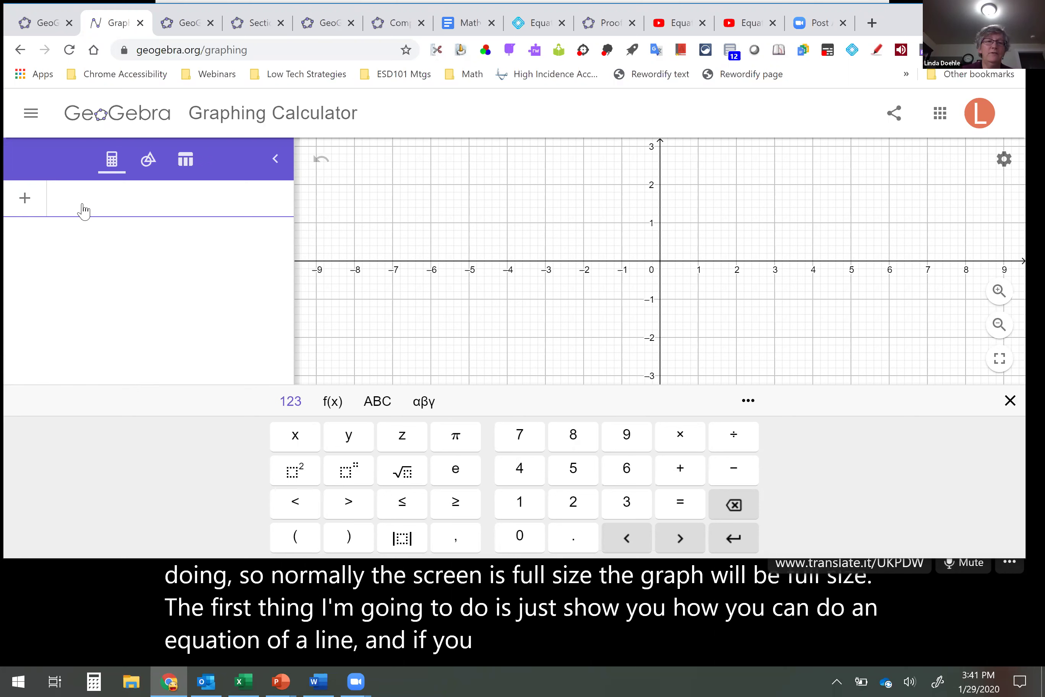
{"action": "type", "text": "y"}
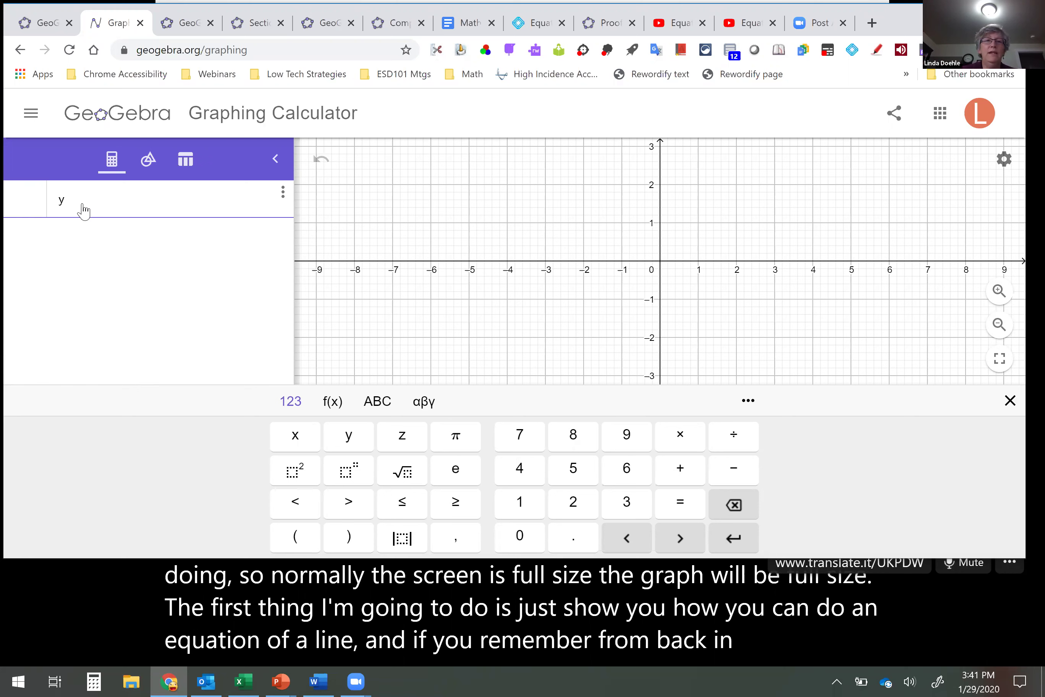
{"action": "type", "text": " = mx + "}
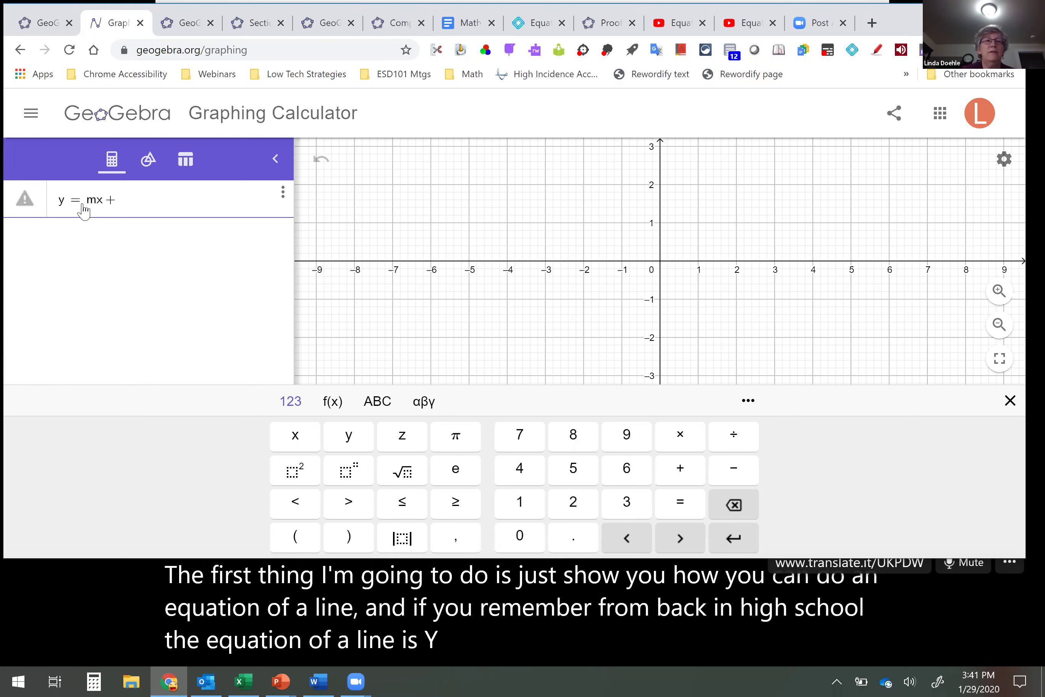
{"action": "type", "text": "b"}
{"action": "key", "text": "Return"}
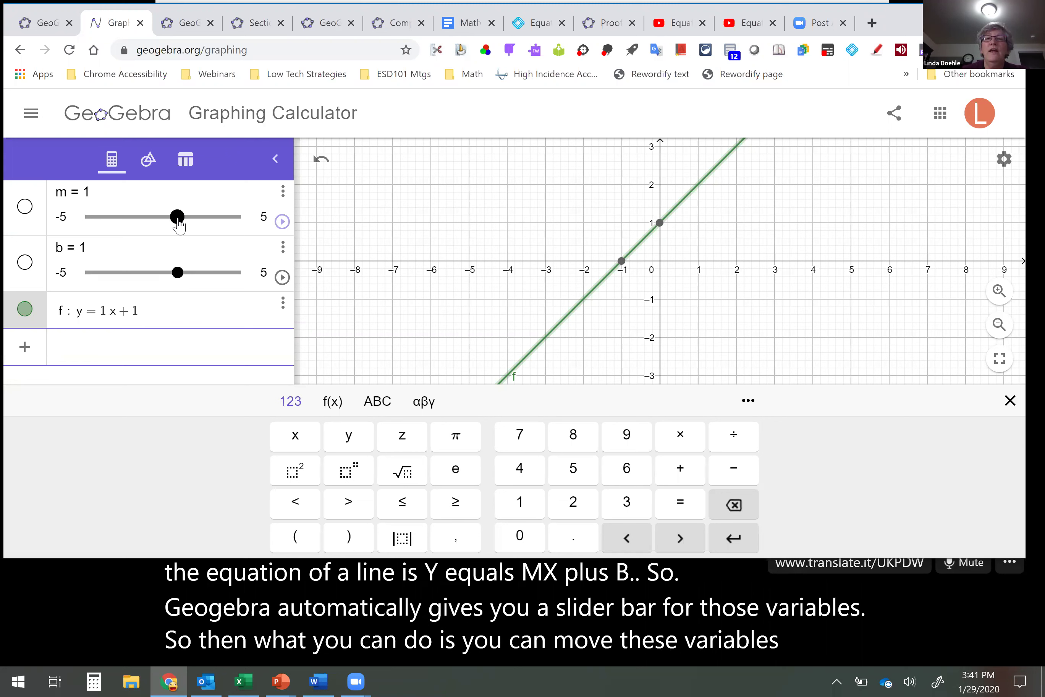
- Set the slope slider m to 1.7 and the intercept slider b to 2
{"action": "mouse_move", "coordinate": [177, 219]}
{"action": "left_mouse_down"}
{"action": "mouse_move", "coordinate": [159, 220]}
{"action": "mouse_move", "coordinate": [199, 219]}
{"action": "mouse_move", "coordinate": [159, 221]}
{"action": "mouse_move", "coordinate": [187, 219]}
{"action": "left_mouse_up"}
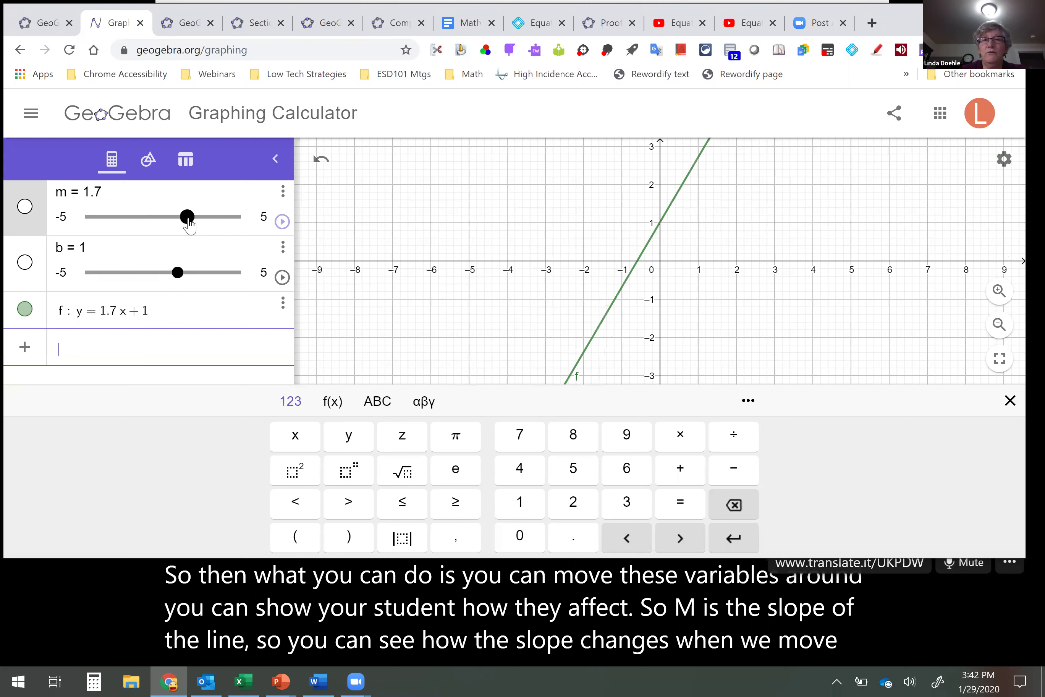
{"action": "left_click", "coordinate": [177, 272]}
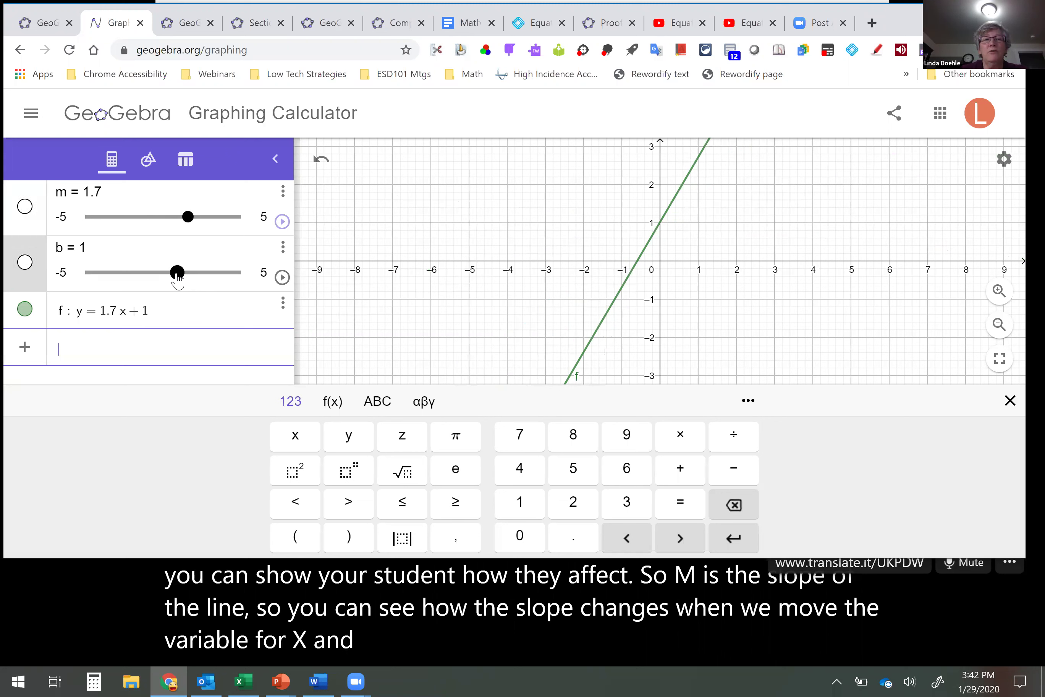
{"action": "mouse_move", "coordinate": [177, 275]}
{"action": "left_mouse_down"}
{"action": "mouse_move", "coordinate": [124, 279]}
{"action": "mouse_move", "coordinate": [194, 280]}
{"action": "left_mouse_up"}
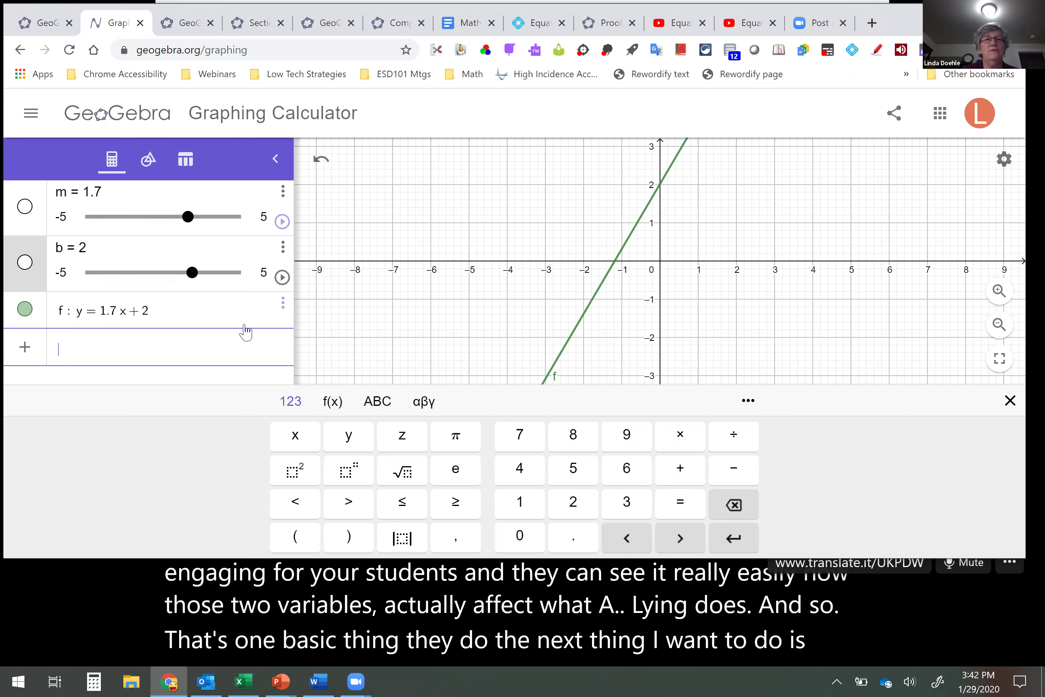
- Place three points on the graph at (-7, 2), (-6, 1) and (-9, -1) with the Point tool
{"action": "left_click", "coordinate": [149, 161]}
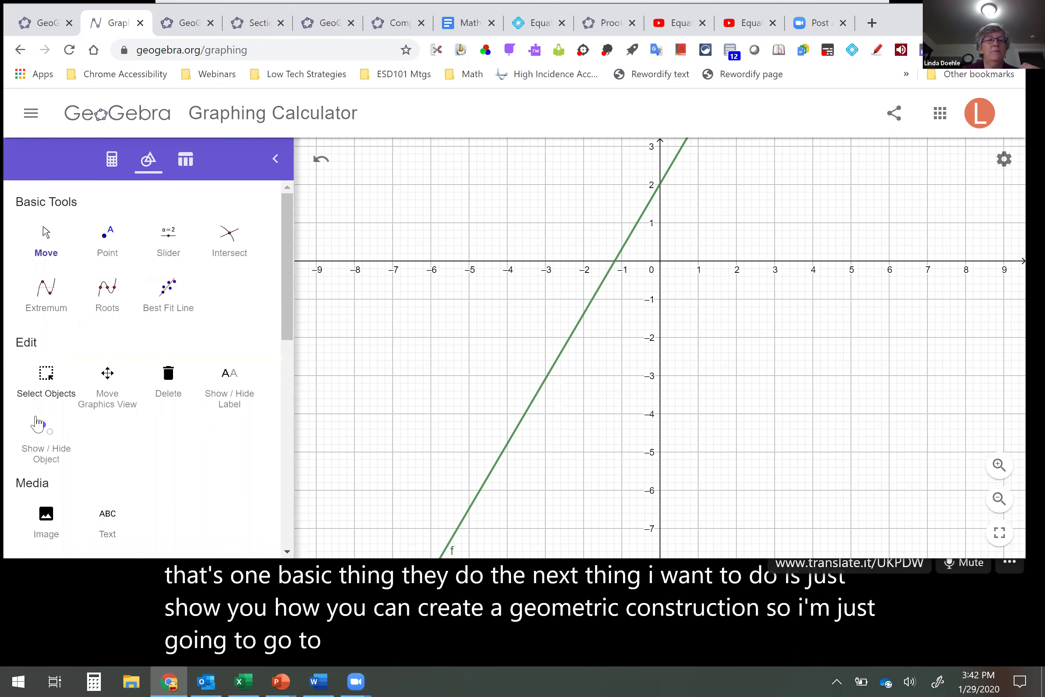
{"action": "left_click", "coordinate": [108, 242]}
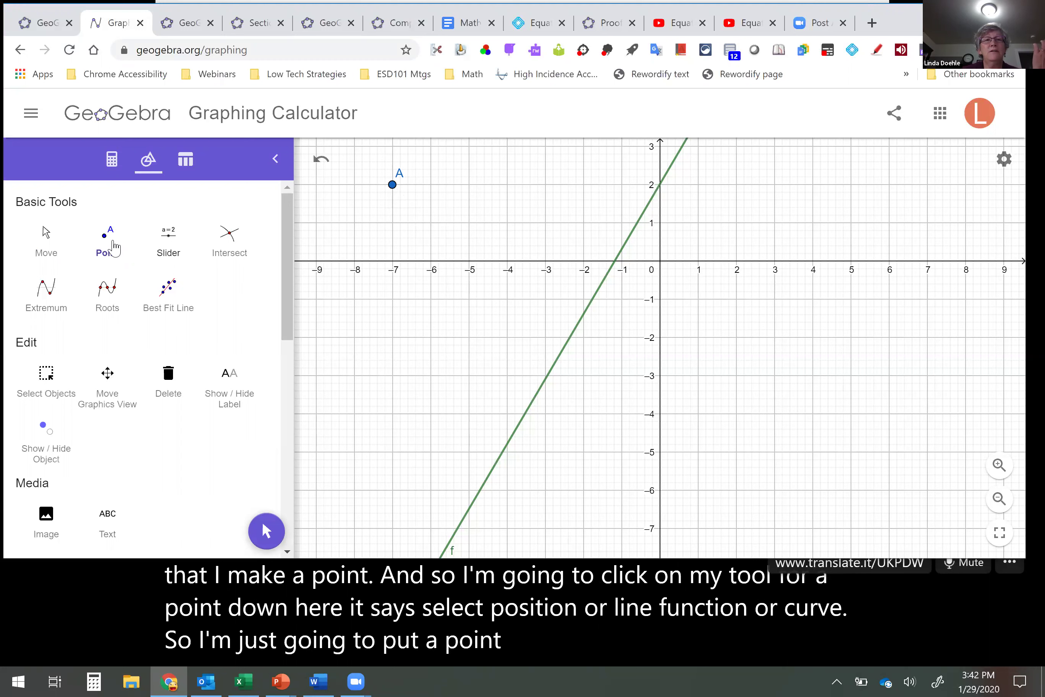
{"action": "left_click", "coordinate": [431, 223]}
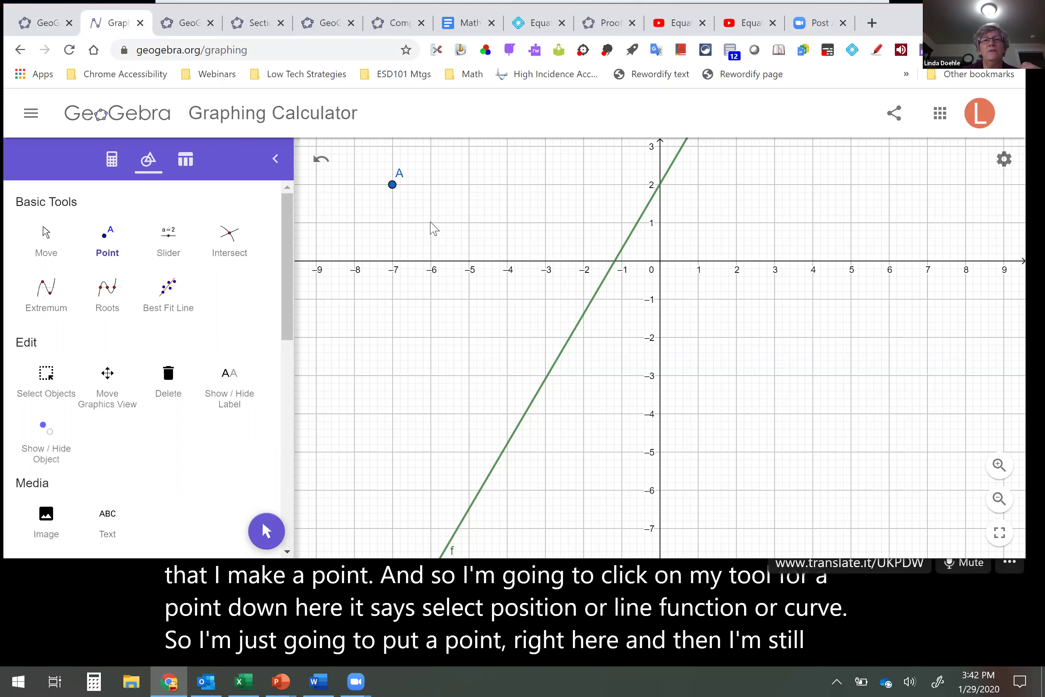
{"action": "left_click", "coordinate": [316, 299]}
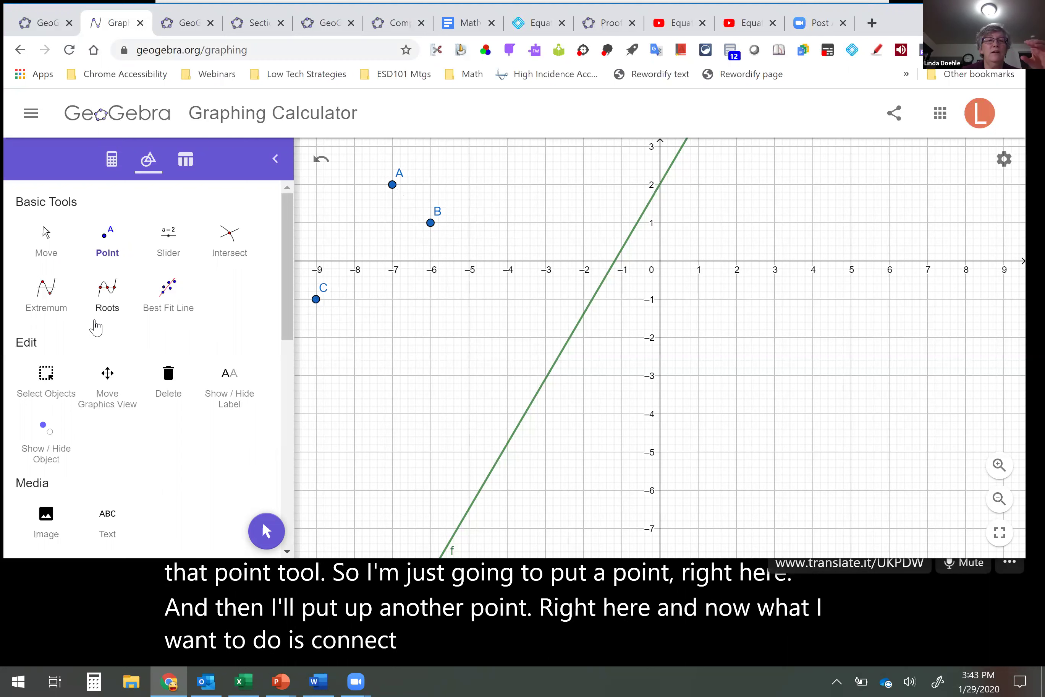
- Connect points A, B and C into a triangle with the Polygon tool from the extended tool set
{"action": "scroll", "coordinate": [96, 327], "scroll_direction": "down", "scroll_amount": 2}
{"action": "scroll", "coordinate": [96, 328], "scroll_direction": "down", "scroll_amount": 8}
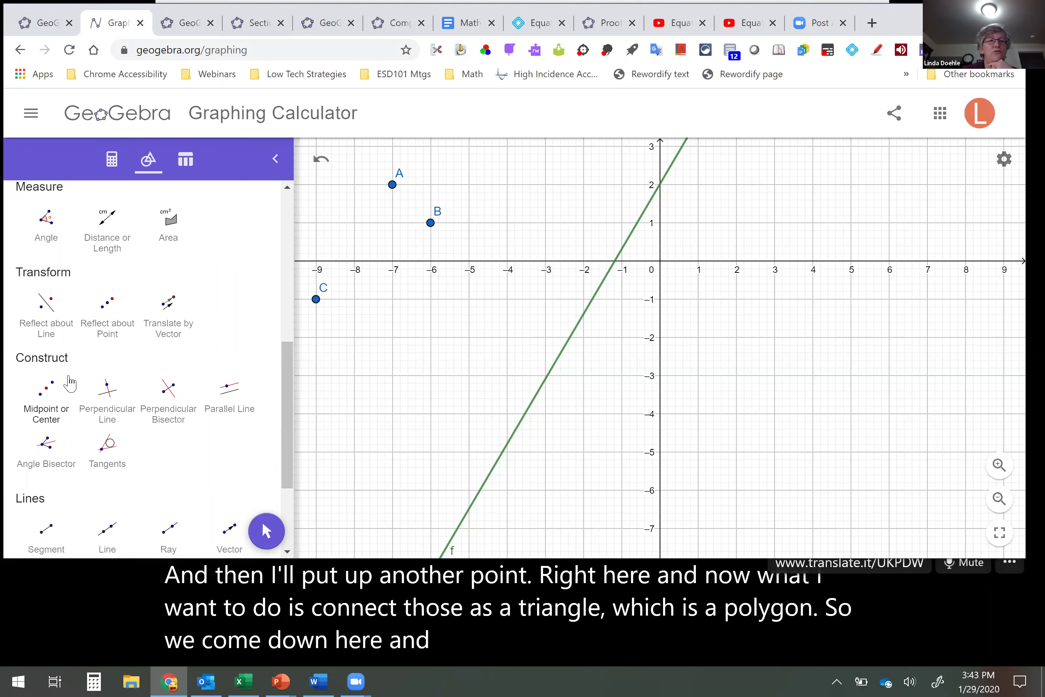
{"action": "scroll", "coordinate": [70, 384], "scroll_direction": "down", "scroll_amount": 2}
{"action": "scroll", "coordinate": [68, 383], "scroll_direction": "down", "scroll_amount": 2}
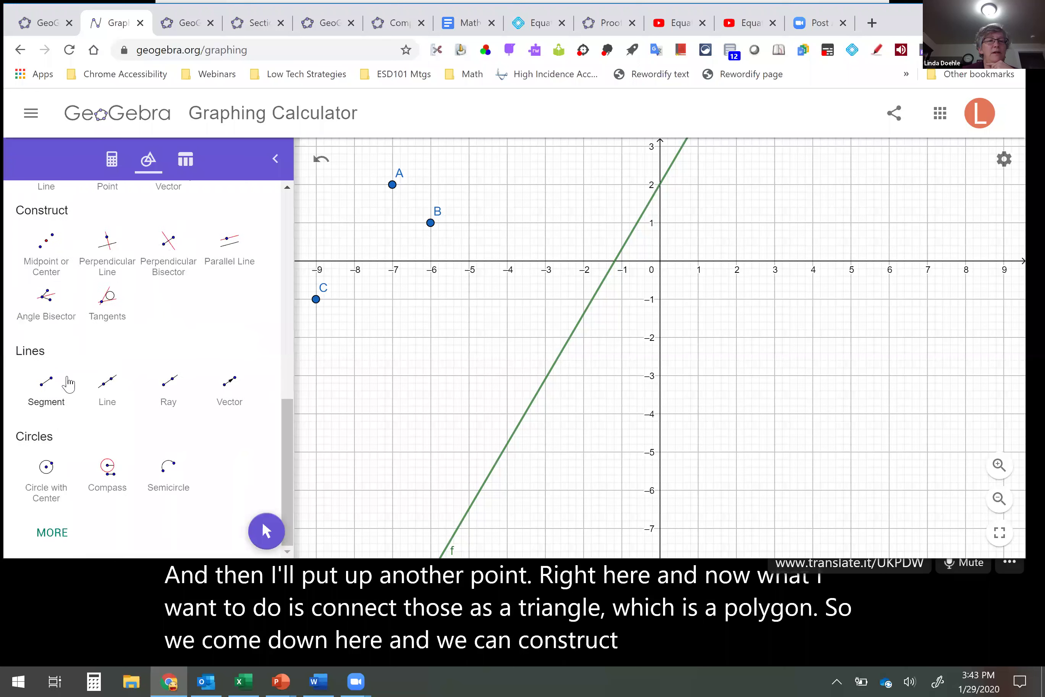
{"action": "left_click", "coordinate": [53, 533]}
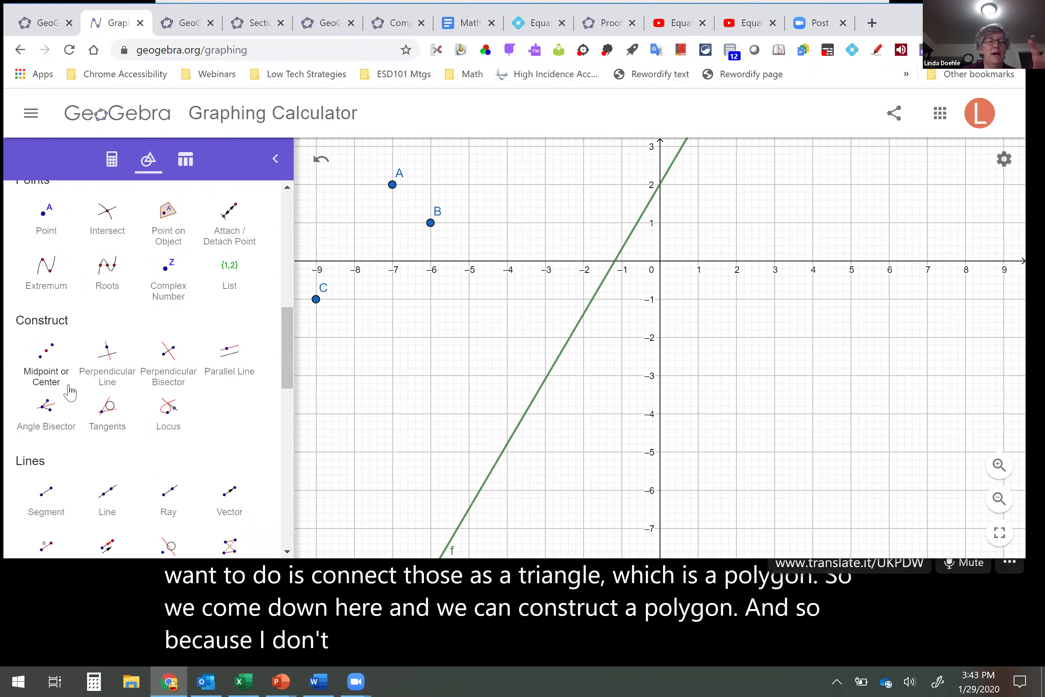
{"action": "scroll", "coordinate": [69, 392], "scroll_direction": "down", "scroll_amount": 4}
{"action": "scroll", "coordinate": [70, 392], "scroll_direction": "down", "scroll_amount": 2}
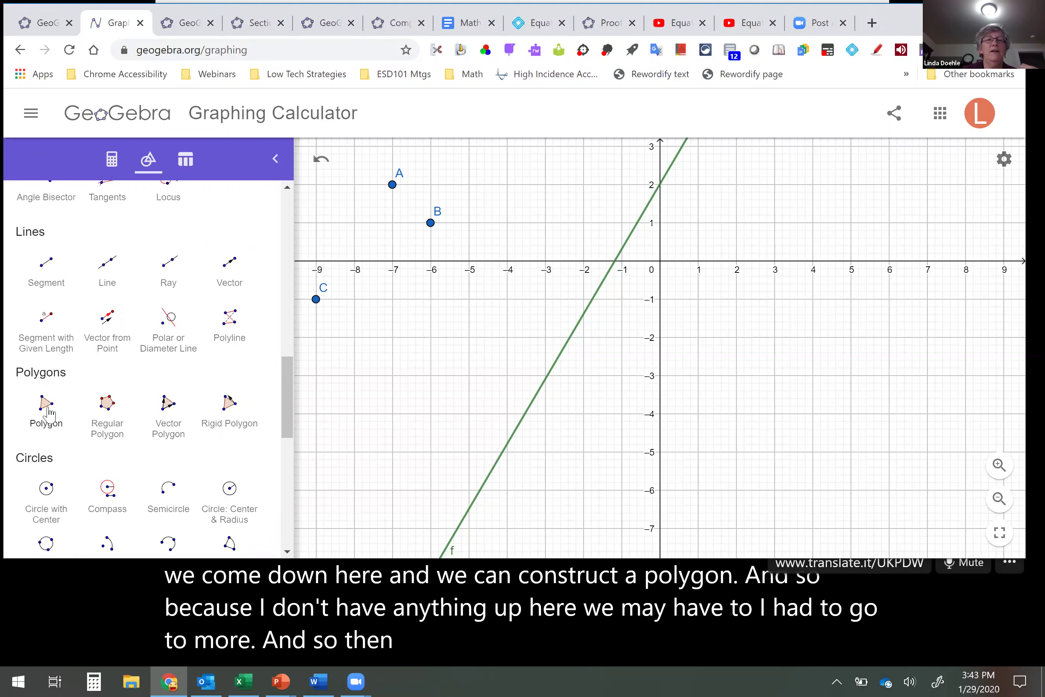
{"action": "left_click", "coordinate": [46, 405]}
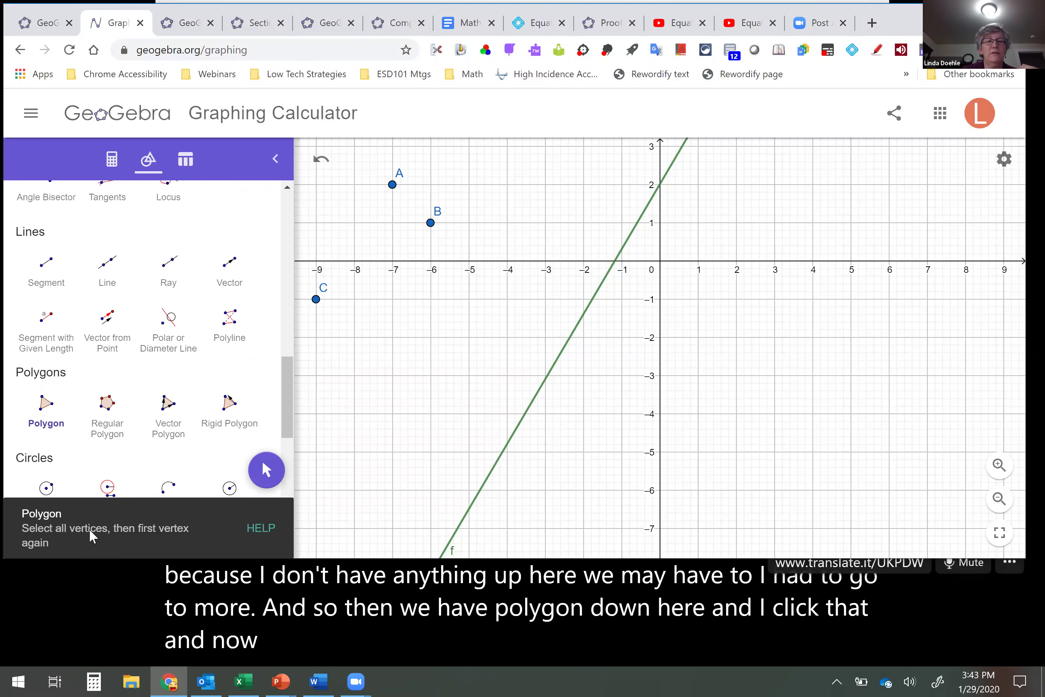
{"action": "left_click", "coordinate": [393, 184]}
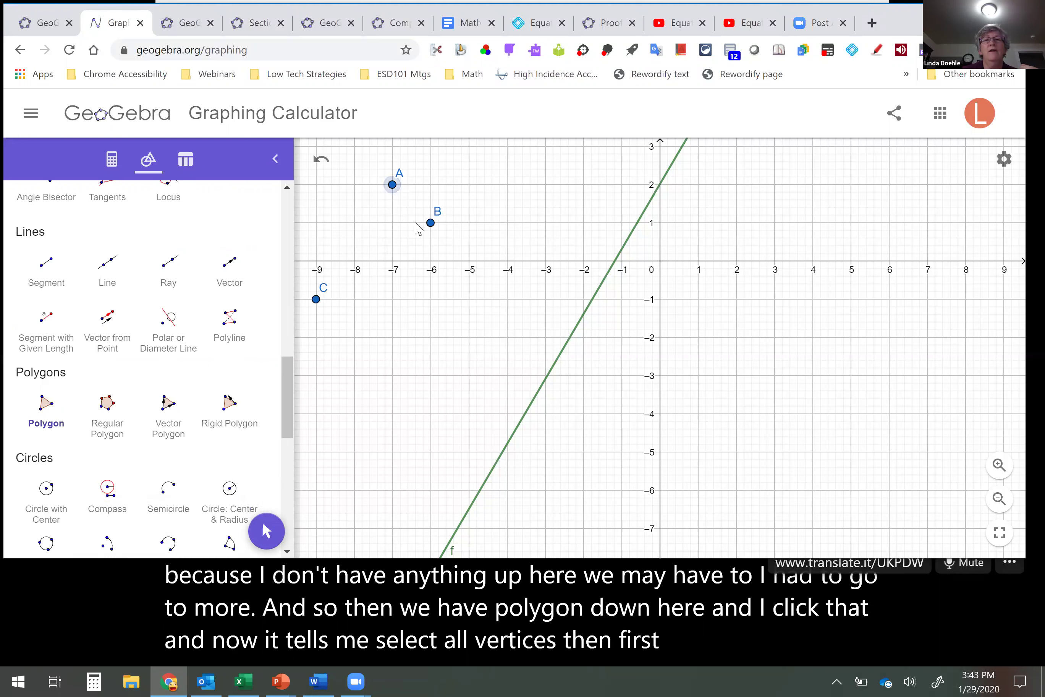
{"action": "left_click", "coordinate": [430, 223]}
{"action": "left_click", "coordinate": [316, 299]}
{"action": "left_click", "coordinate": [392, 184]}
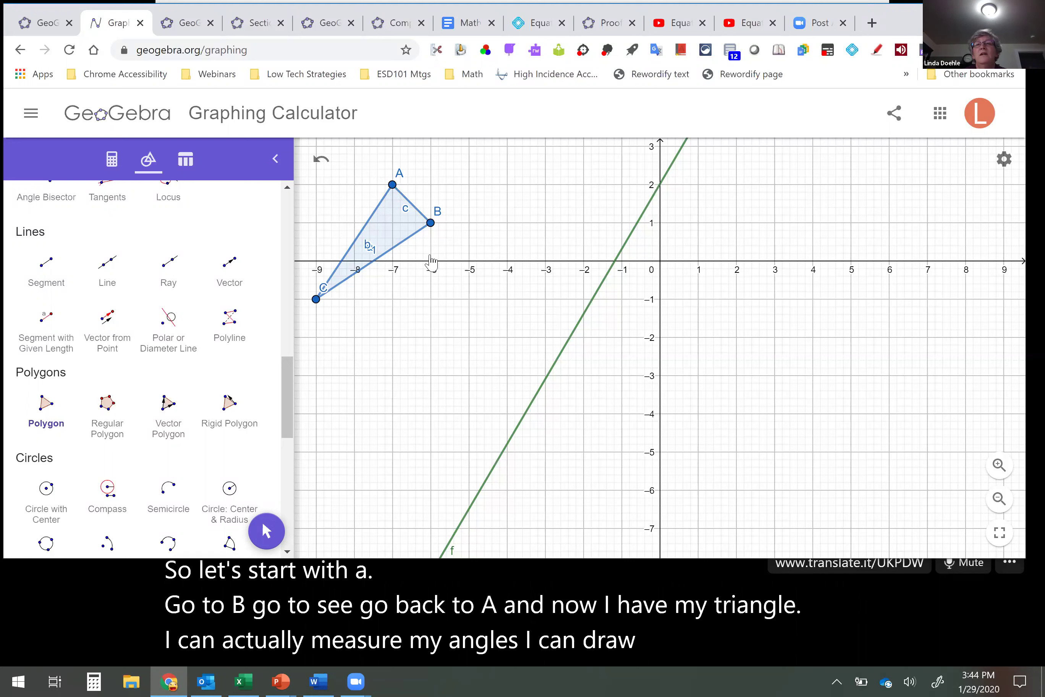
- Move the triangle so vertex A lies at about (3.92, -0.86), and shift vertex C to about (1.64, -4.37)
{"action": "left_click", "coordinate": [383, 215]}
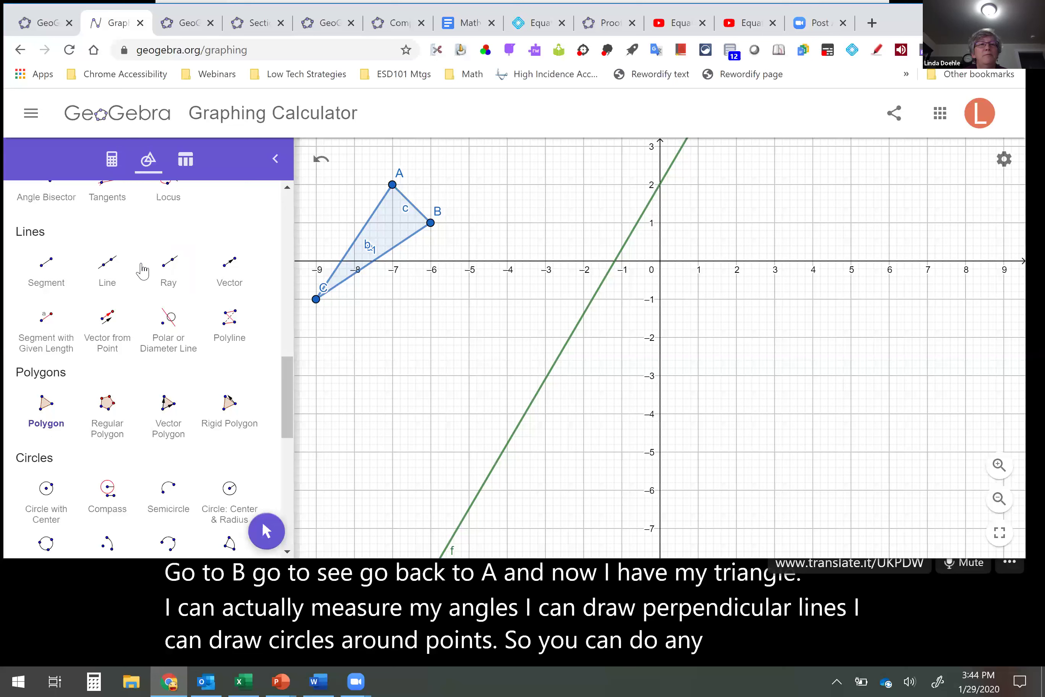
{"action": "scroll", "coordinate": [74, 275], "scroll_direction": "up", "scroll_amount": 10}
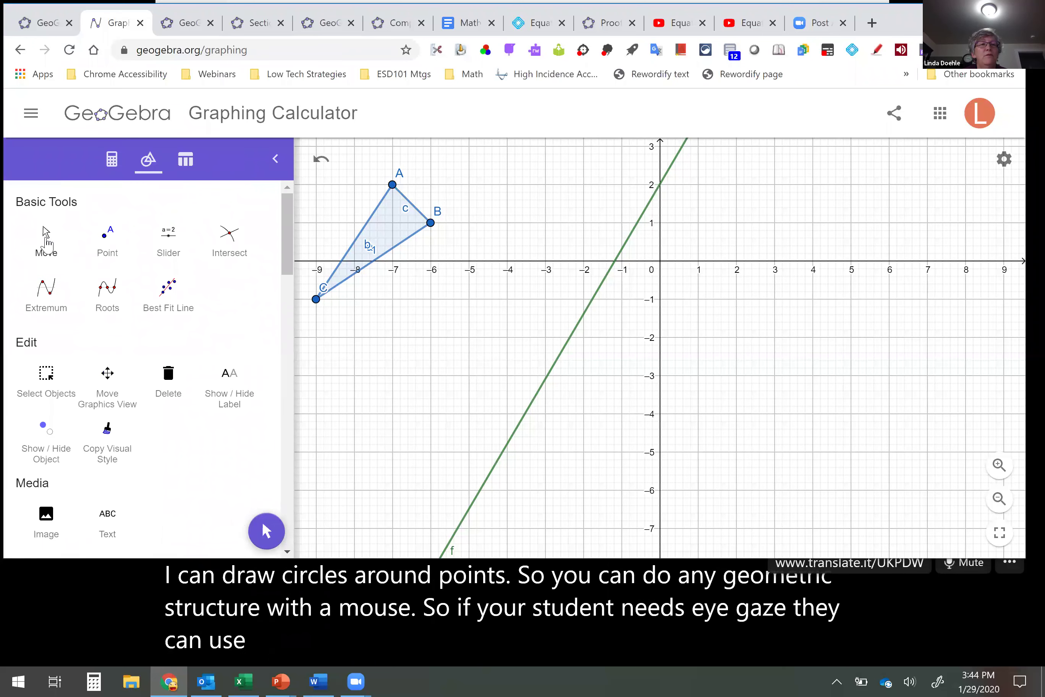
{"action": "left_click", "coordinate": [47, 238]}
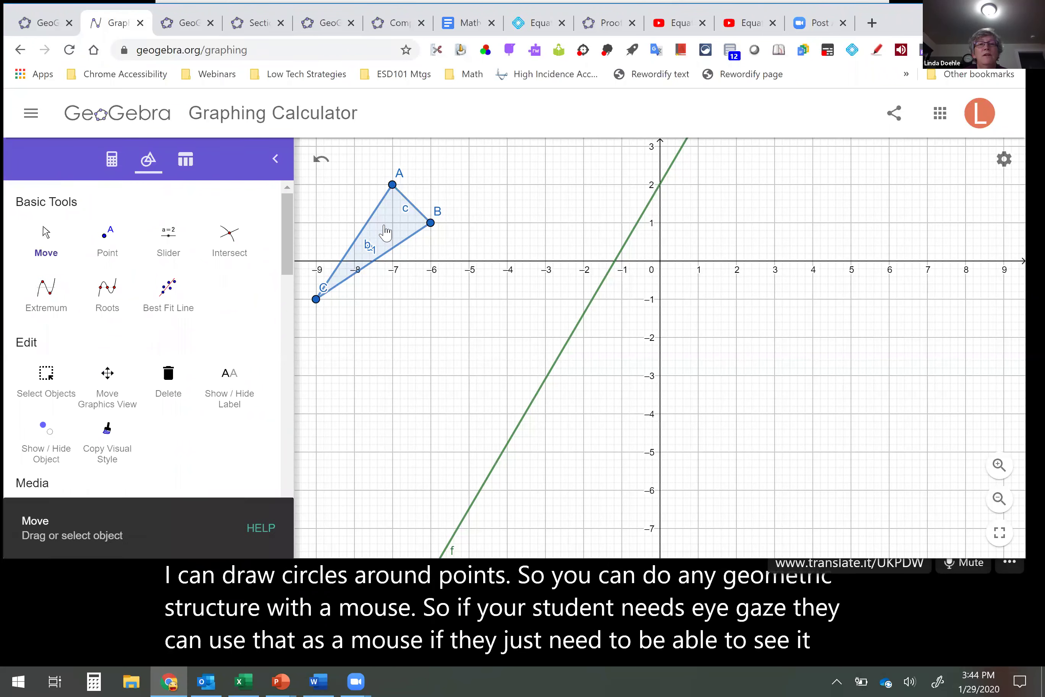
{"action": "left_click_drag", "start_coordinate": [385, 232], "coordinate": [803, 342]}
{"action": "left_click_drag", "start_coordinate": [734, 407], "coordinate": [725, 434]}
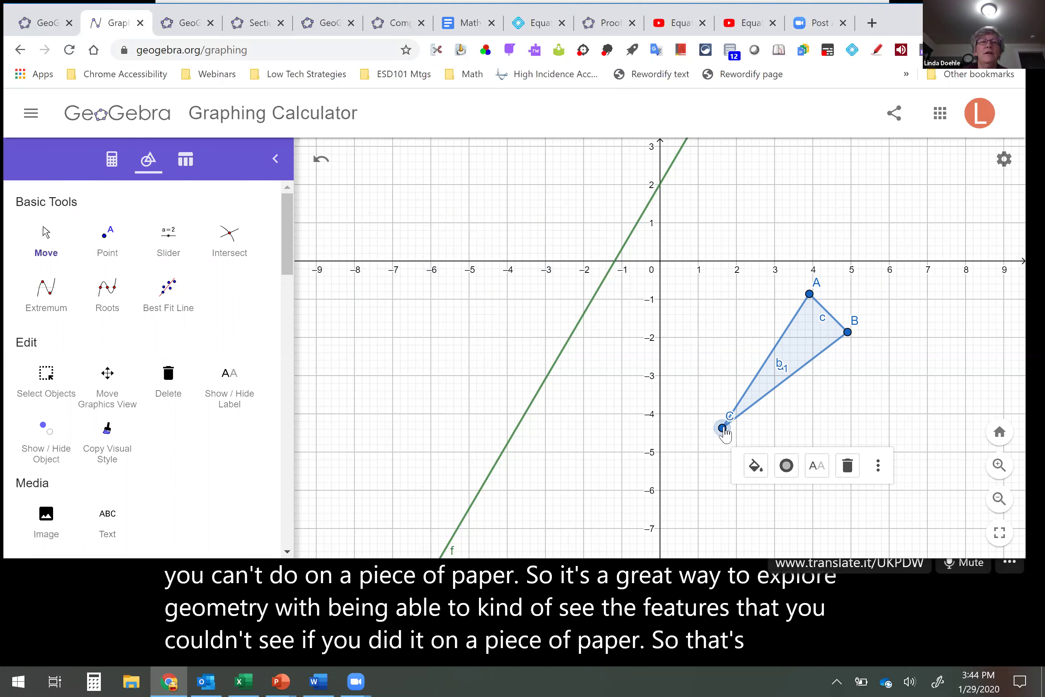
- Review the algebra entries for the line, the three points, the polygon and its segments
{"action": "left_click", "coordinate": [112, 162]}
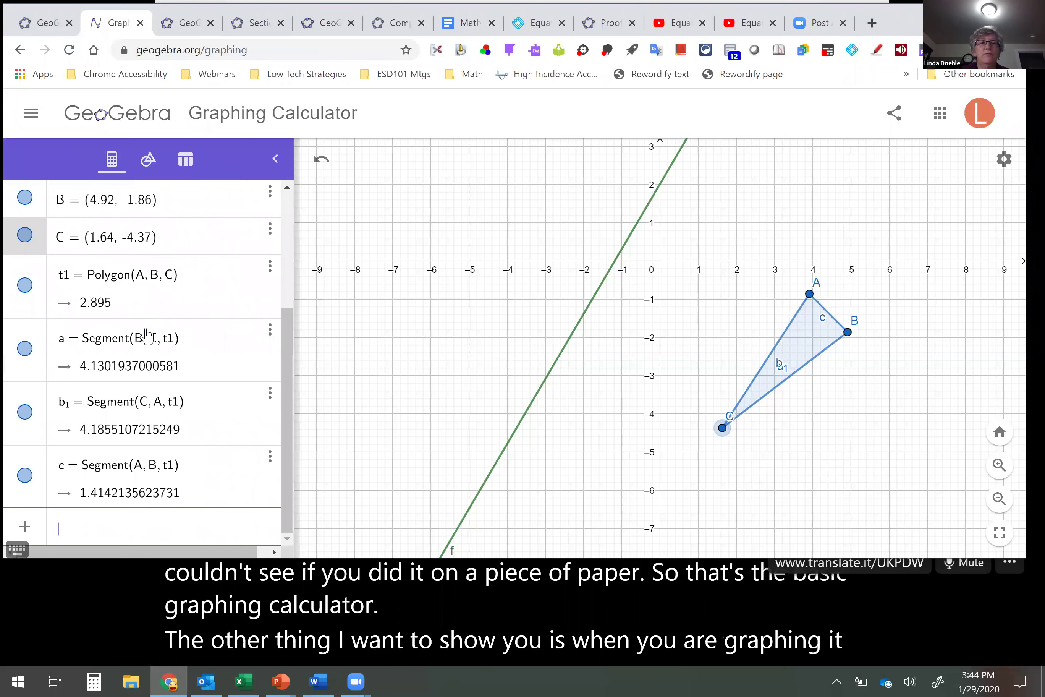
{"action": "scroll", "coordinate": [146, 335], "scroll_direction": "up", "scroll_amount": 4}
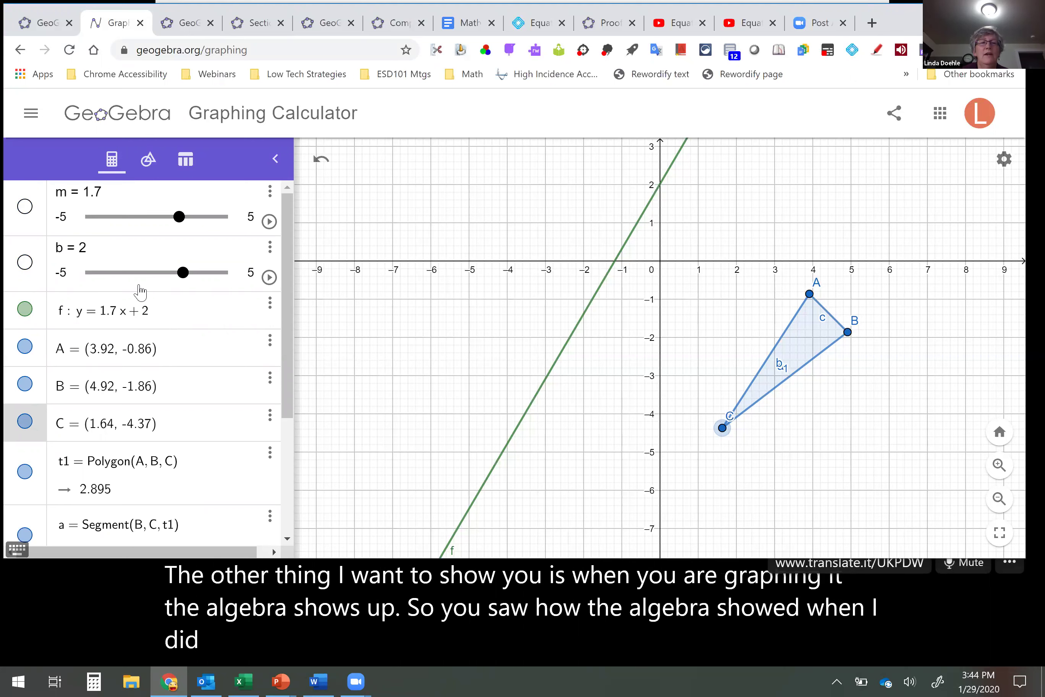
{"action": "scroll", "coordinate": [269, 355], "scroll_direction": "down", "scroll_amount": 1}
{"action": "scroll", "coordinate": [269, 355], "scroll_direction": "down", "scroll_amount": 3}
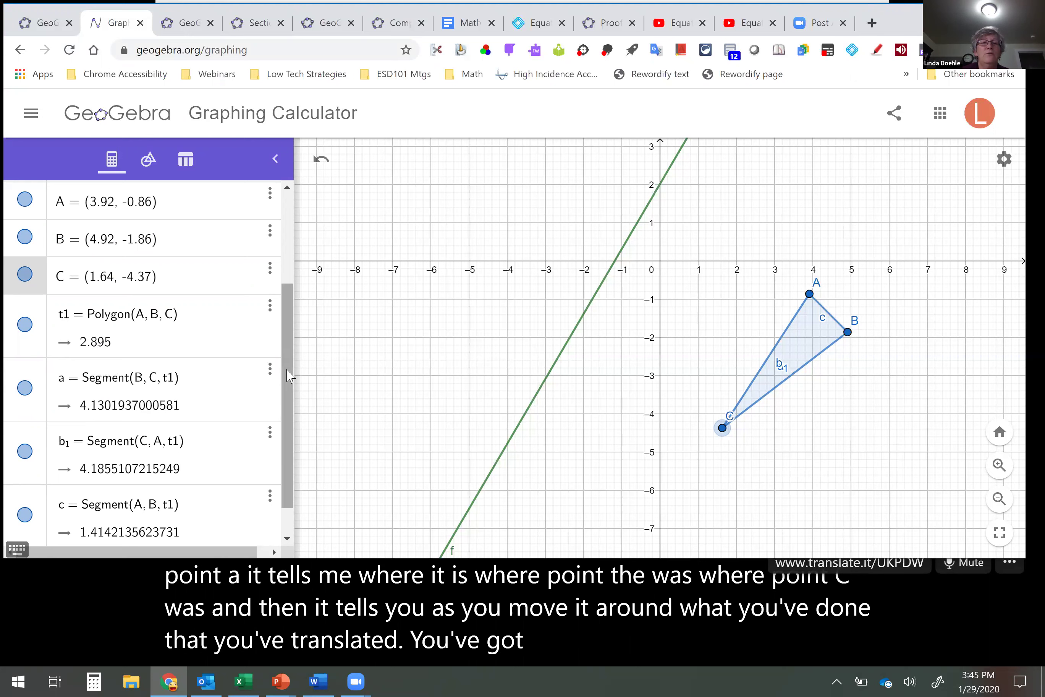
{"action": "scroll", "coordinate": [283, 408], "scroll_direction": "down", "scroll_amount": 2}
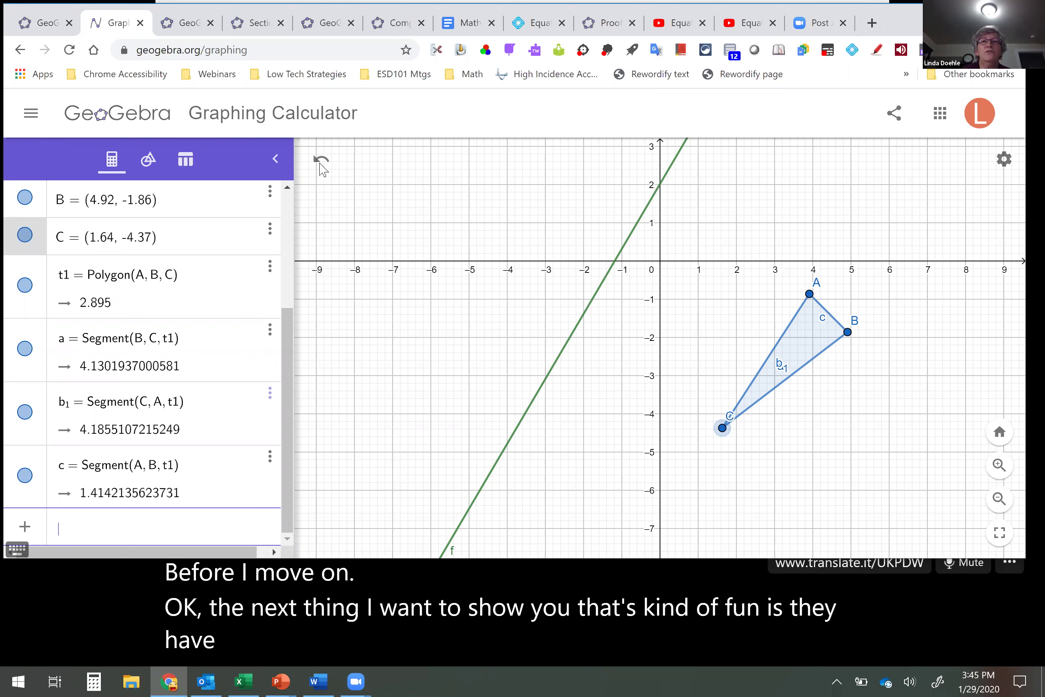
{"action": "left_click_drag", "start_coordinate": [293, 371], "coordinate": [288, 373]}
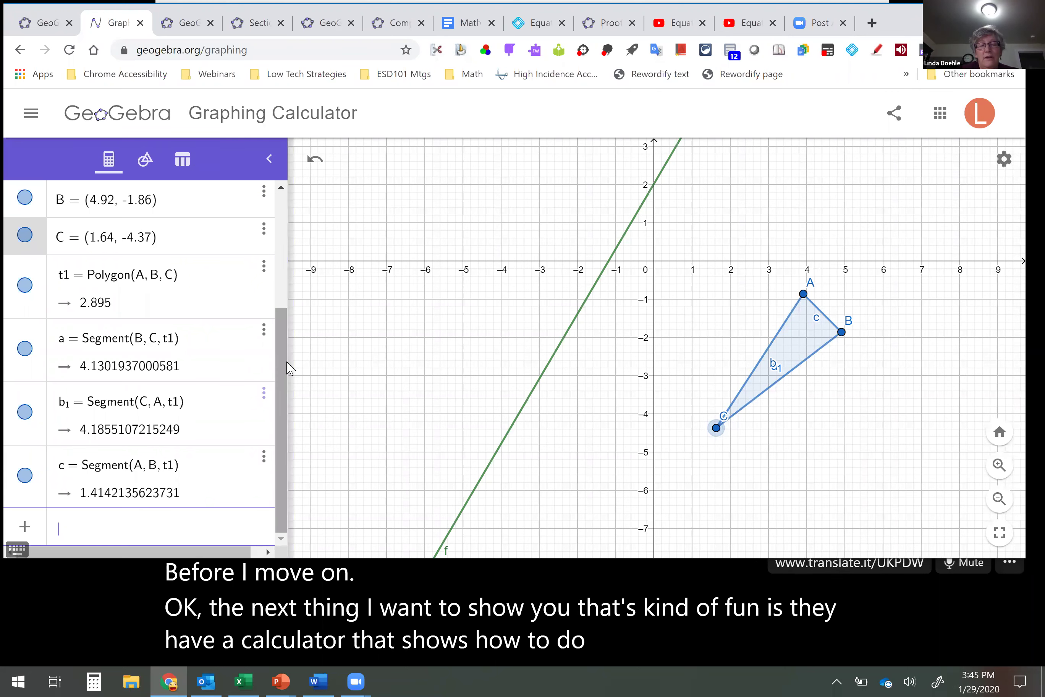
- Leave the graph without saving, go to geogebra.com and open the CAS Calculator from the home page's math apps
{"action": "left_click", "coordinate": [31, 117]}
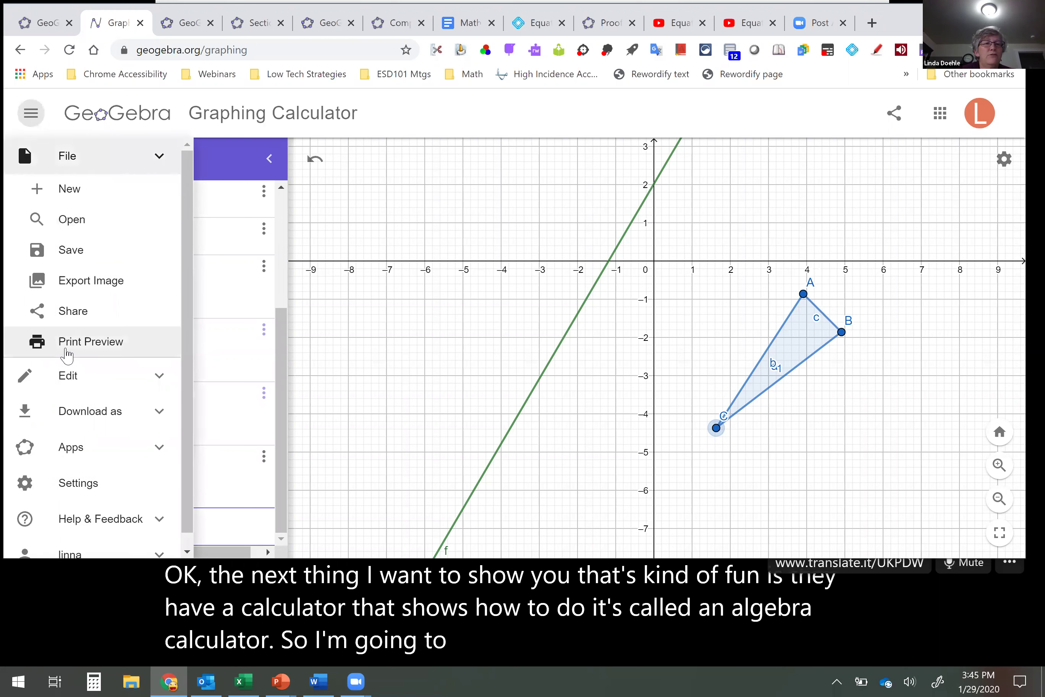
{"action": "left_click", "coordinate": [76, 448]}
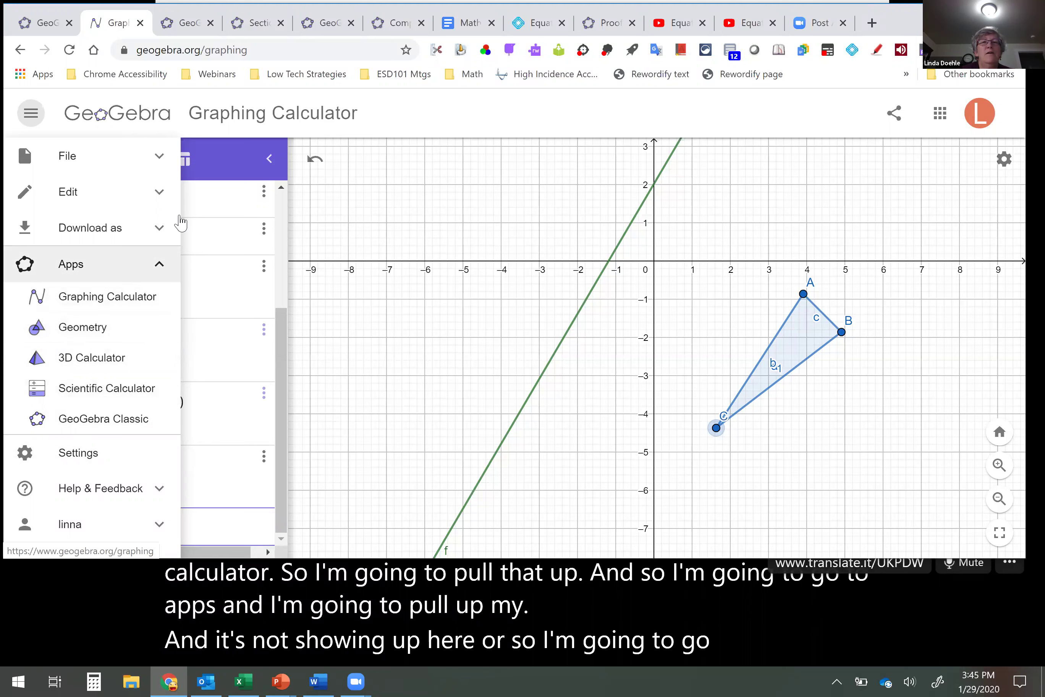
{"action": "left_click", "coordinate": [185, 52]}
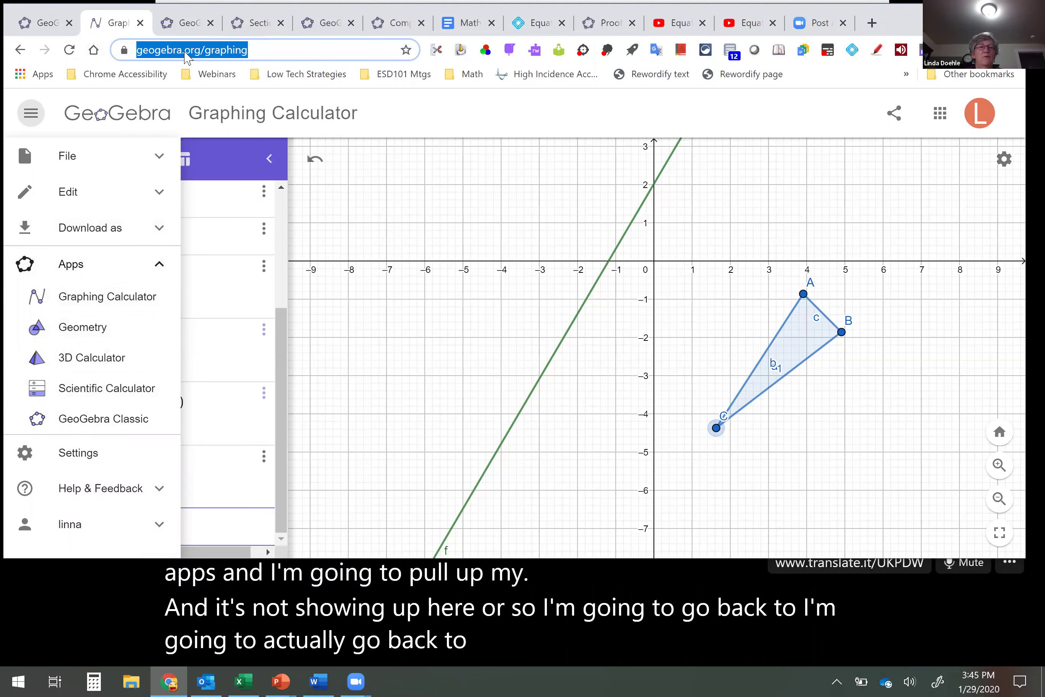
{"action": "type", "text": "geogebra.com"}
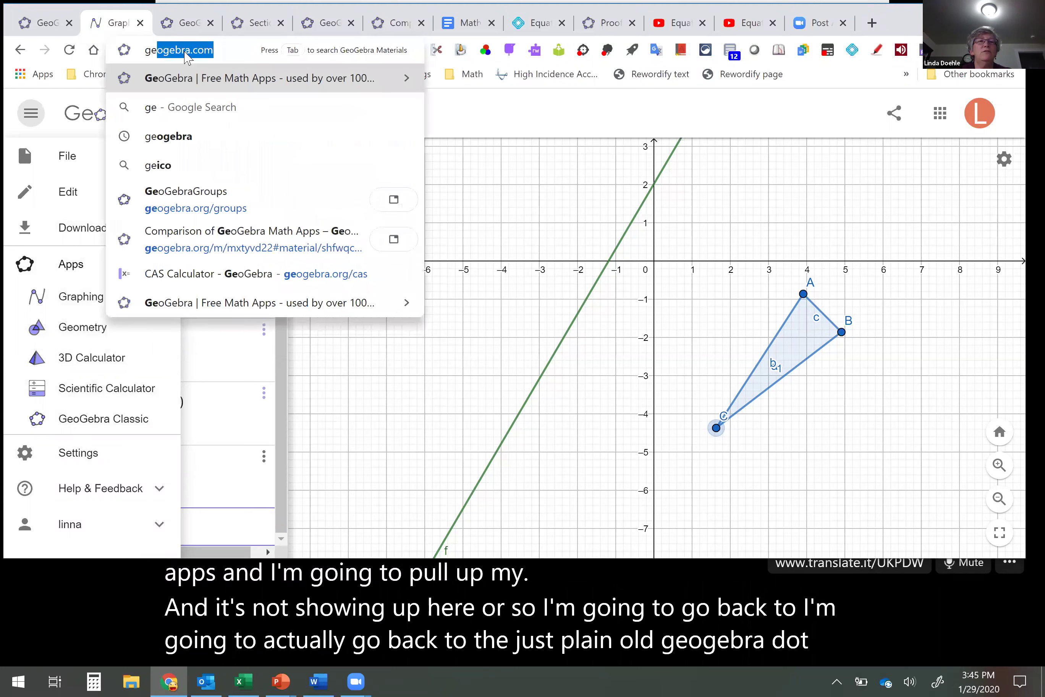
{"action": "key", "text": "Return"}
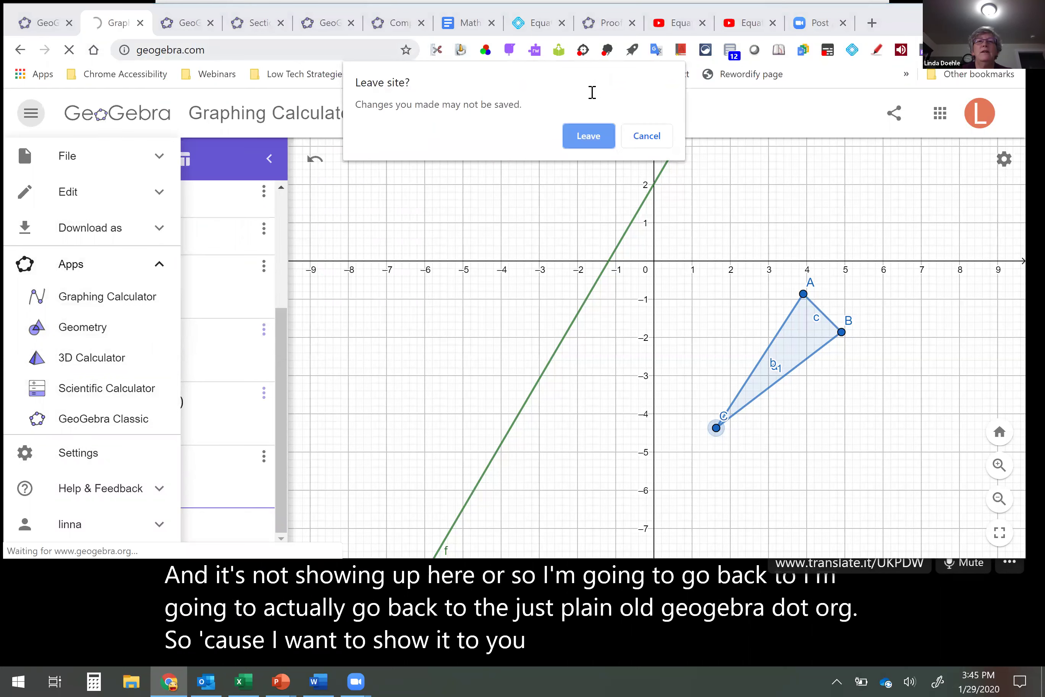
{"action": "left_click", "coordinate": [588, 135]}
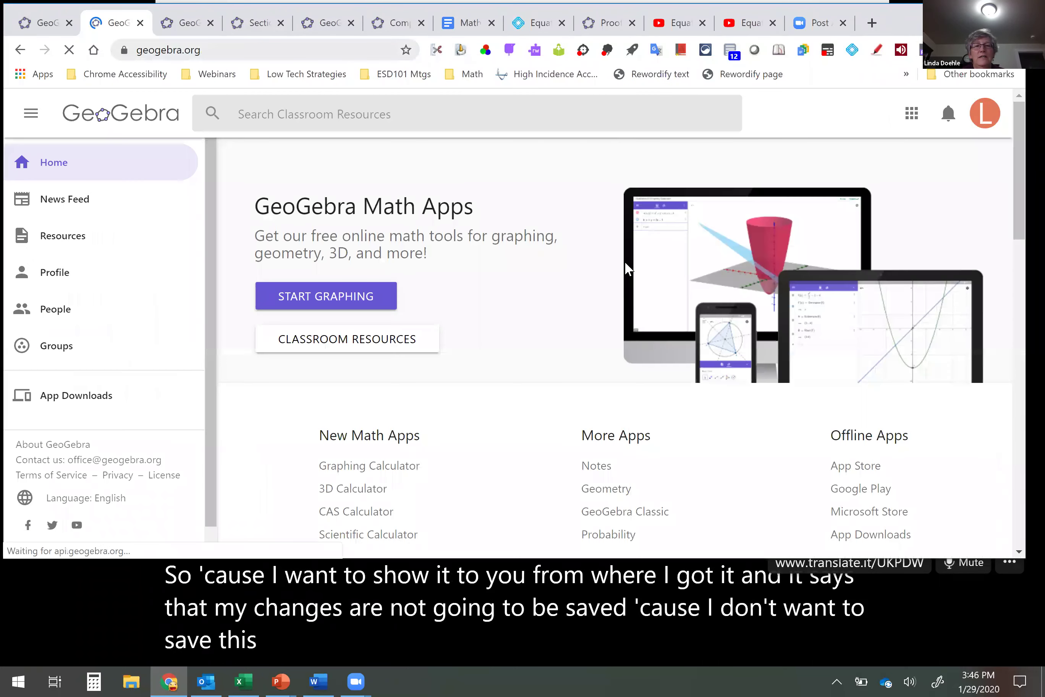
{"action": "left_click", "coordinate": [360, 511]}
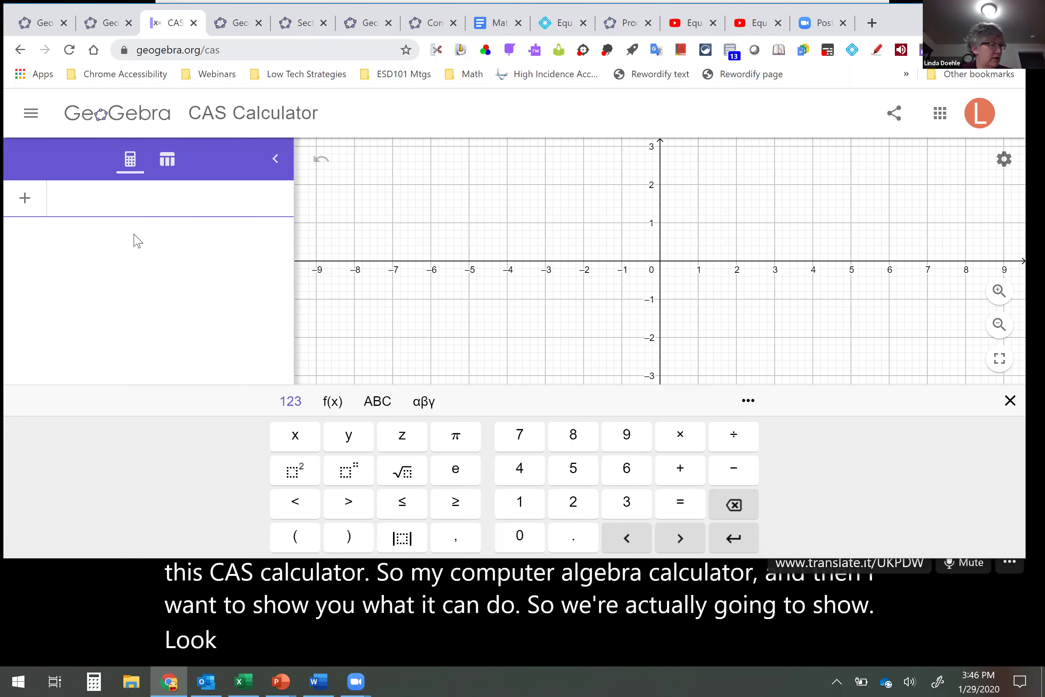
- Evaluate a + a and x^2 + 2xy + y^2 as two separate entries in the CAS Calculator
{"action": "type", "text": "a+a"}
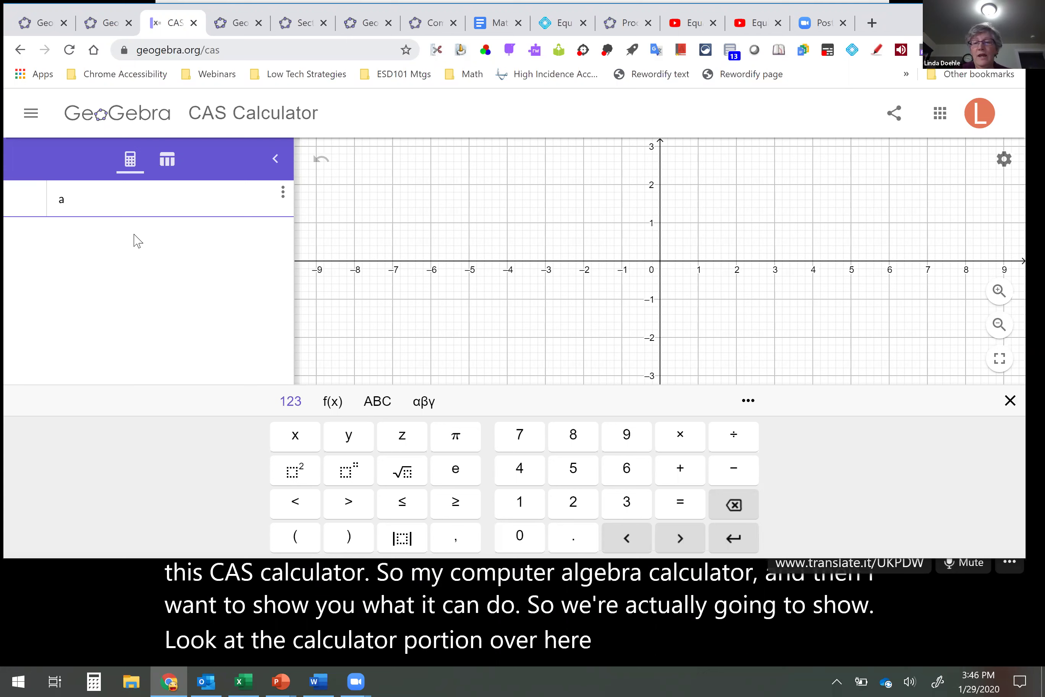
{"action": "key", "text": "Return"}
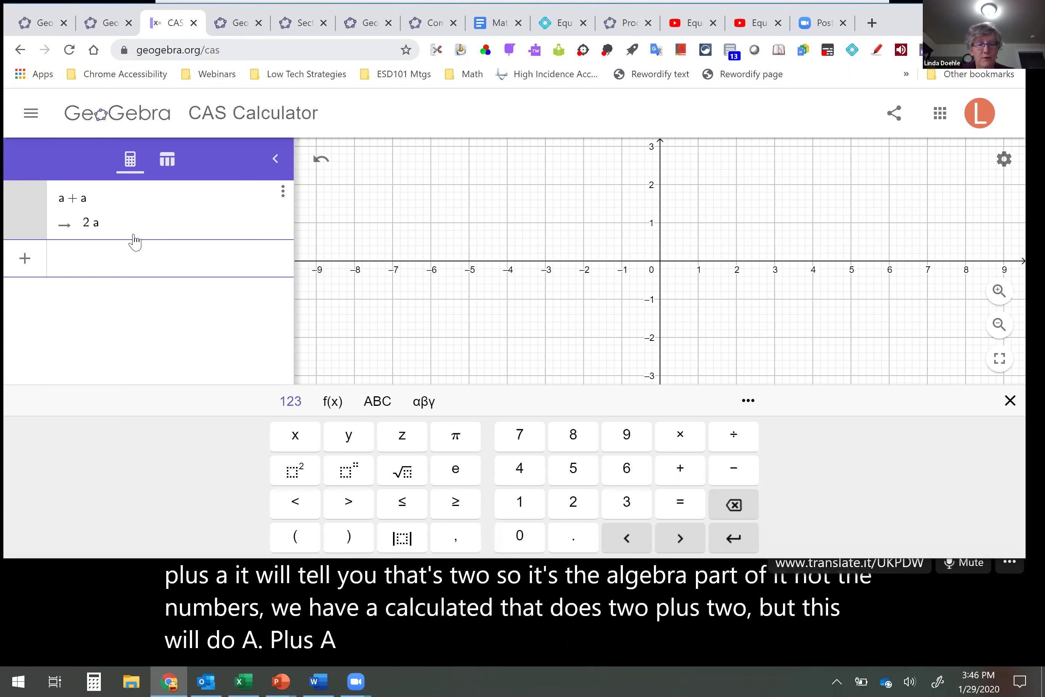
{"action": "type", "text": "x^2 "}
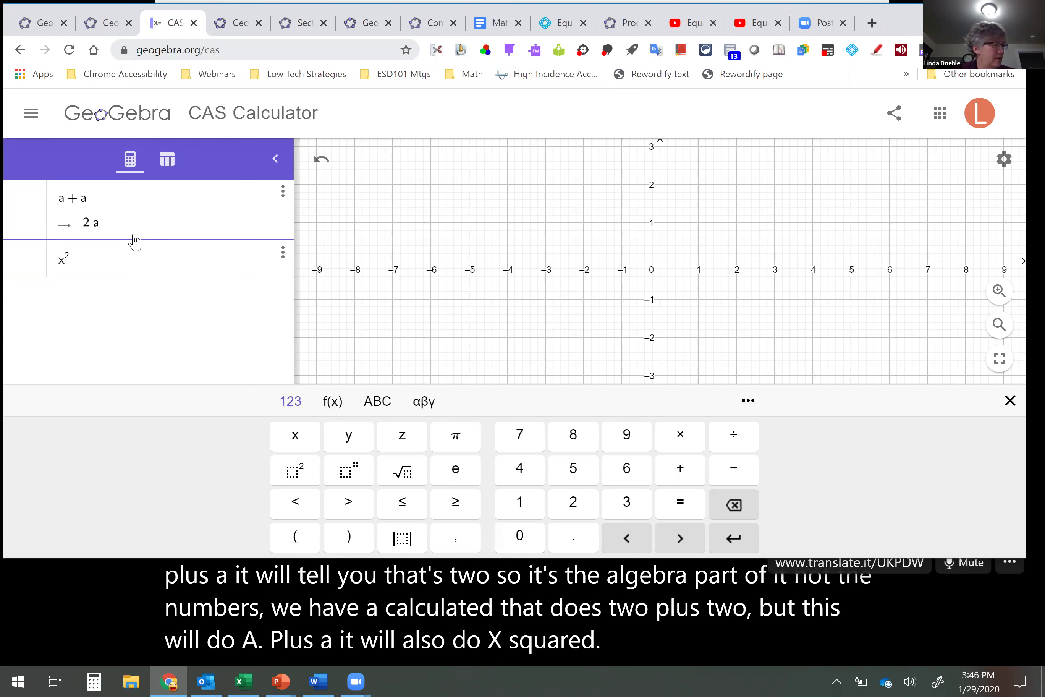
{"action": "type", "text": "+ sx"}
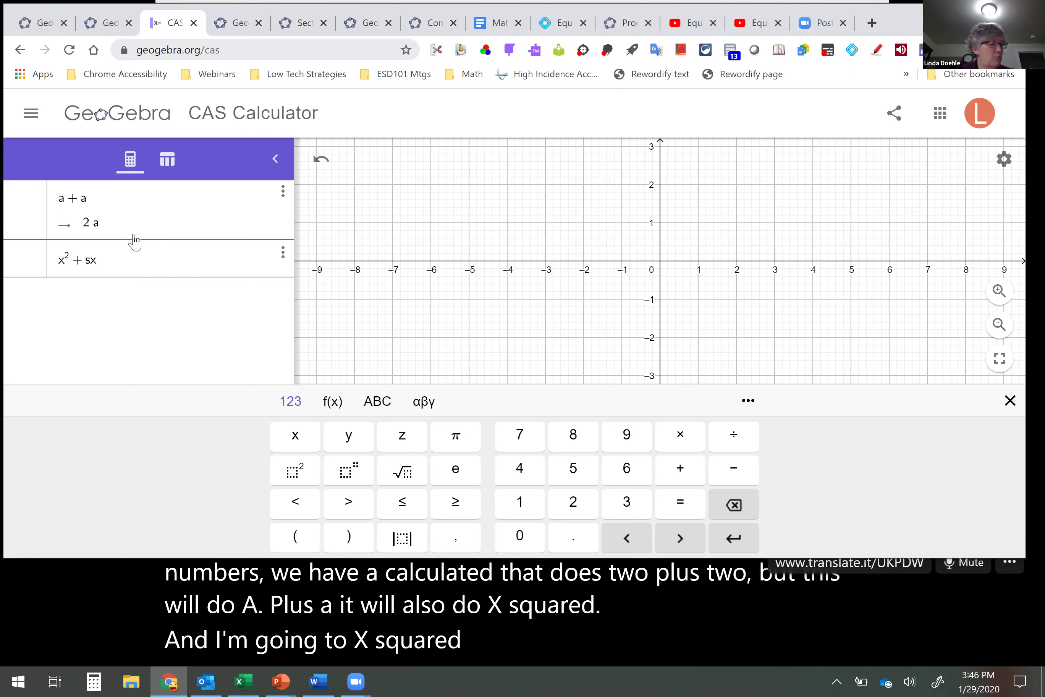
{"action": "type", "text": "y "}
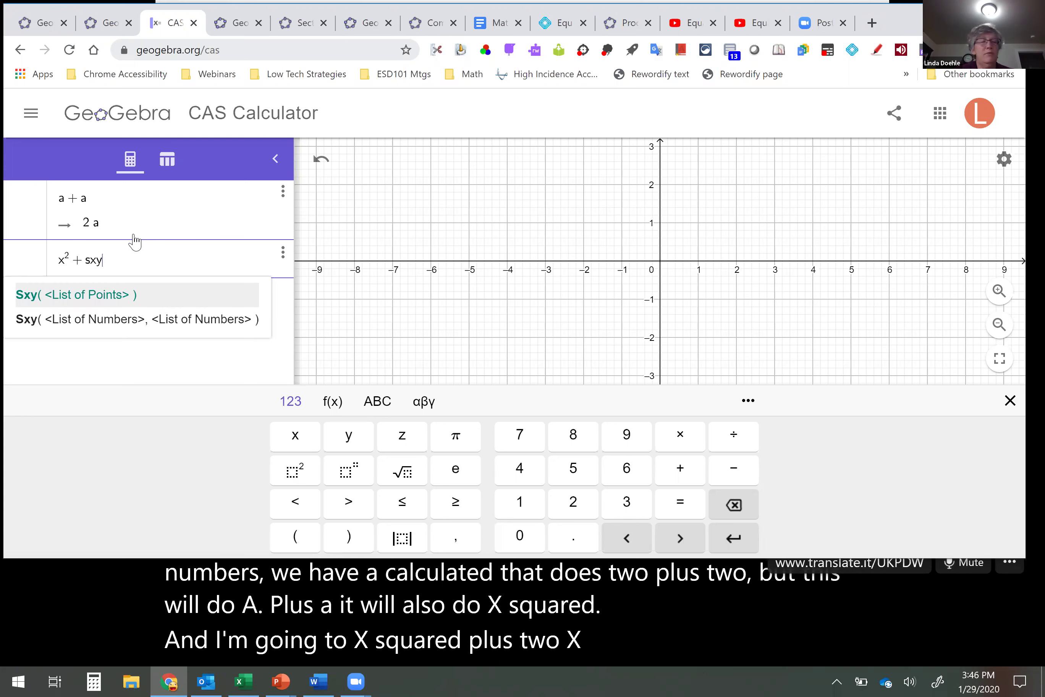
{"action": "type", "text": "+ y^2"}
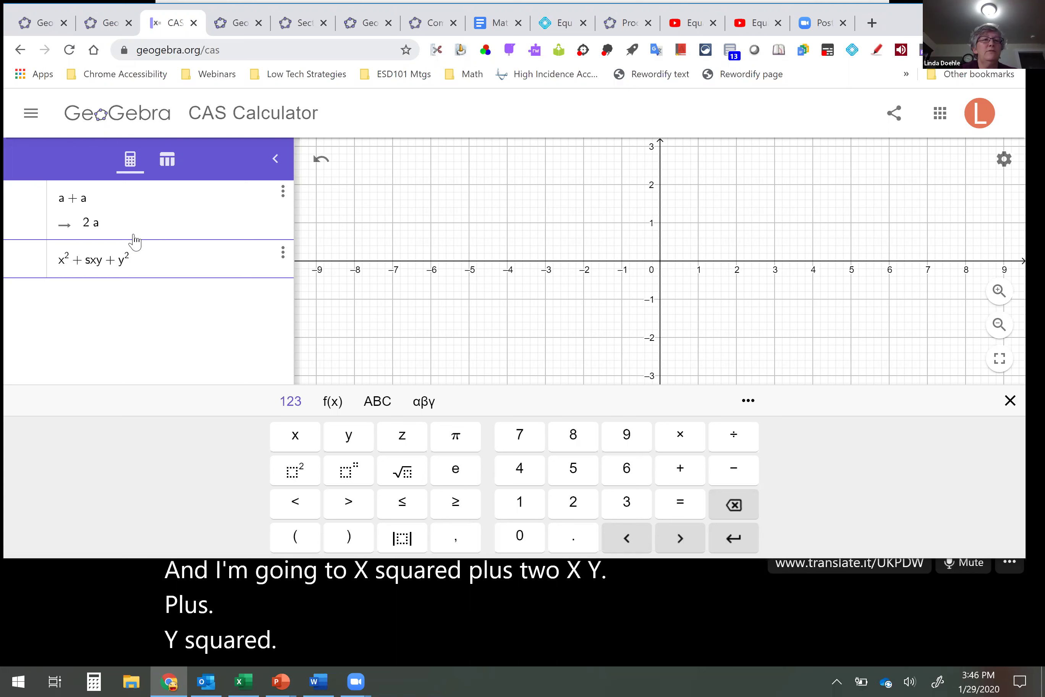
{"action": "left_click", "coordinate": [90, 262]}
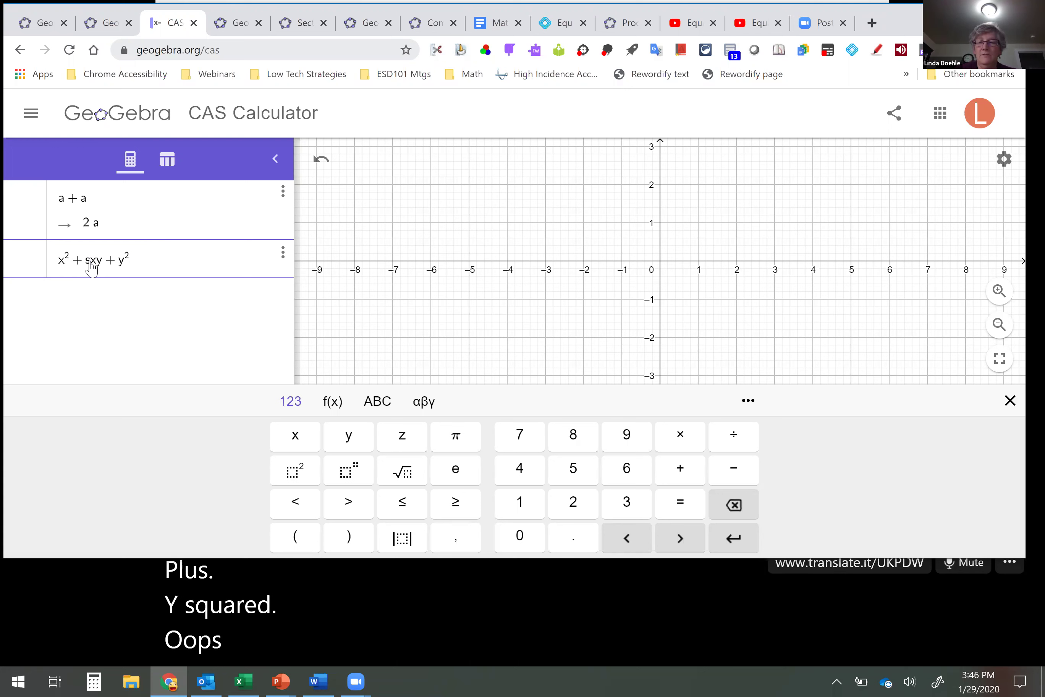
{"action": "key", "text": "Delete"}
{"action": "type", "text": "2"}
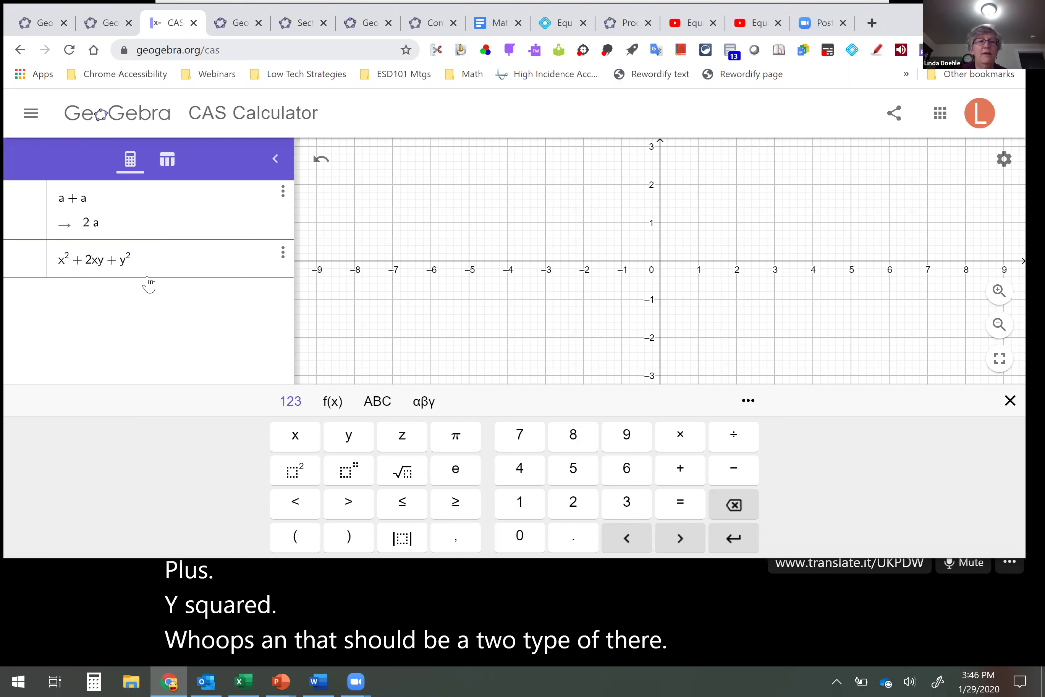
{"action": "left_click", "coordinate": [135, 272]}
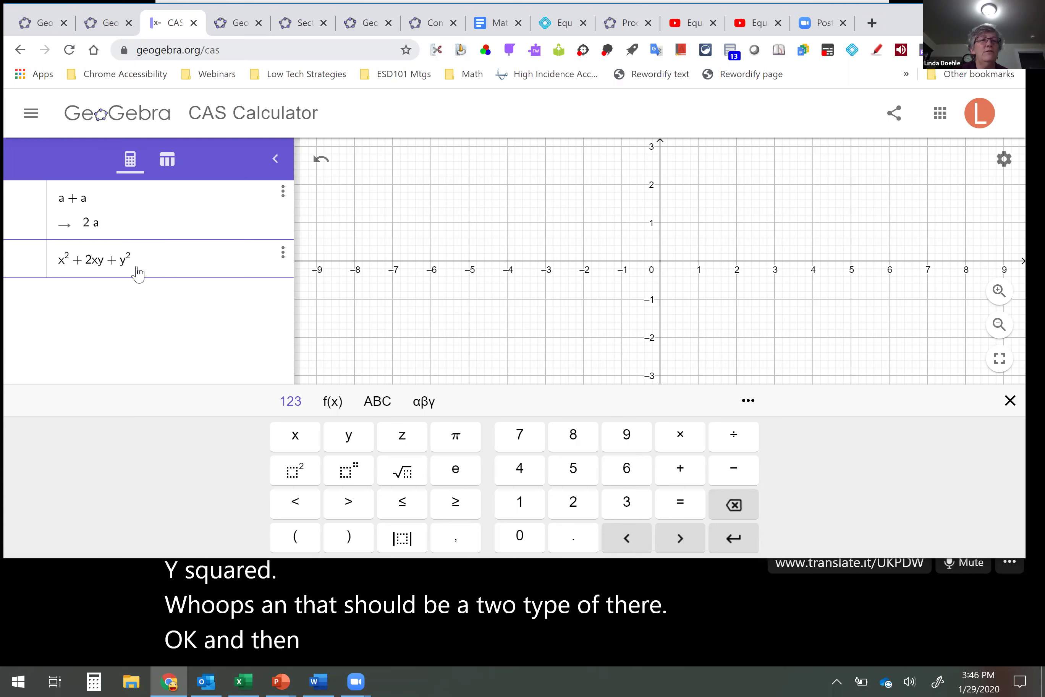
{"action": "key", "text": "Return"}
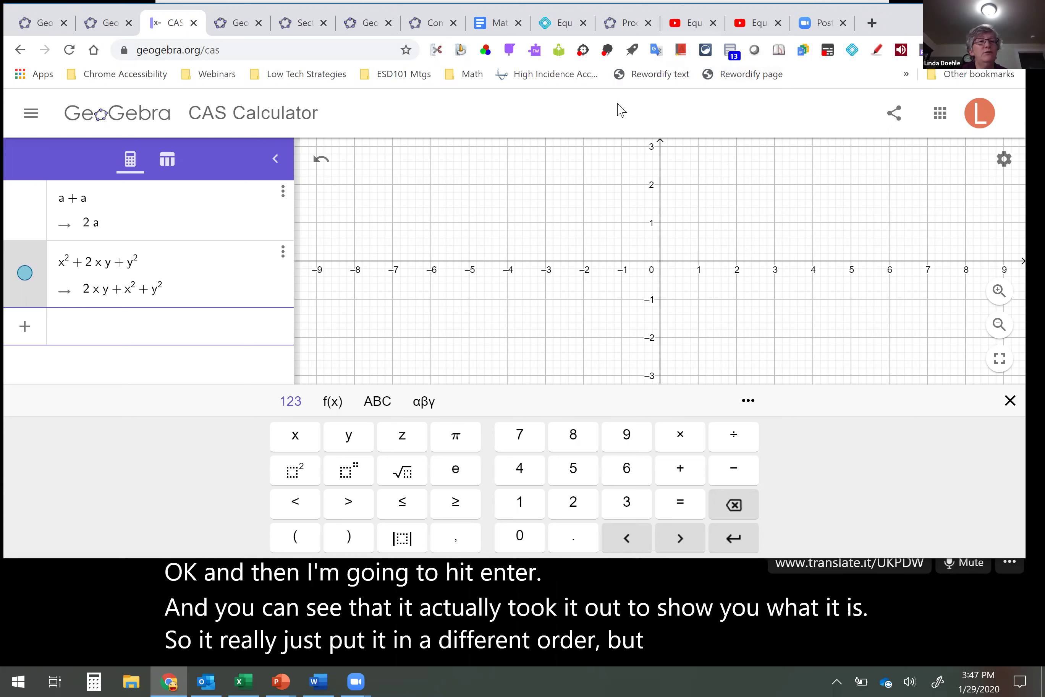
- Factor the polynomial x^2 + 2xy + y^2 with the Factor(<Polynomial>) command in a new entry
{"action": "type", "text": "facy"}
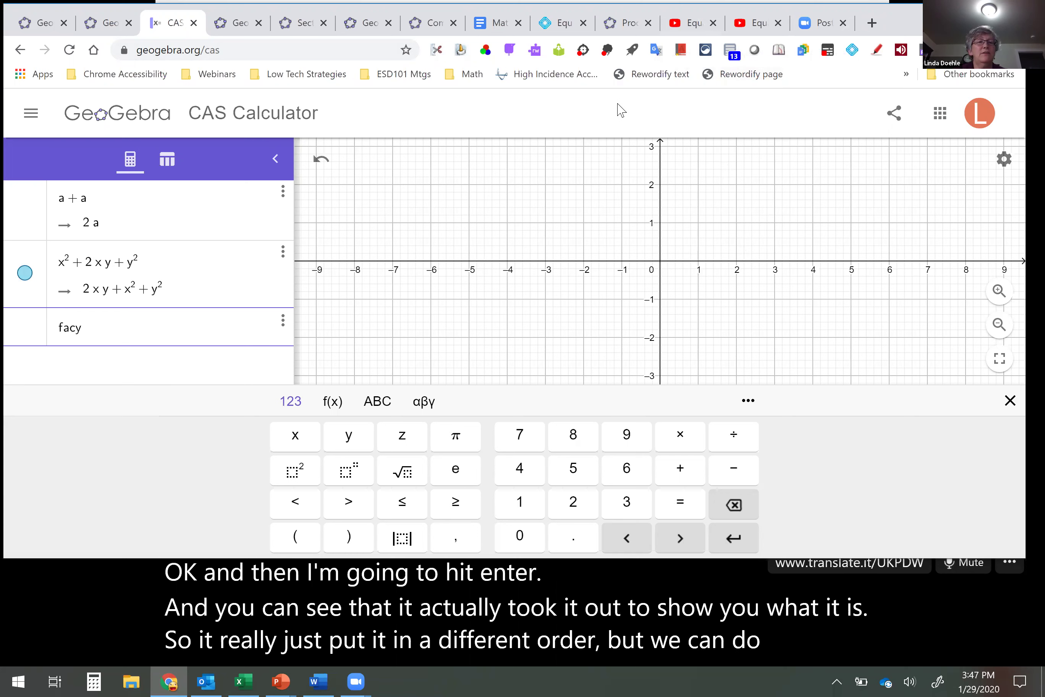
{"action": "type", "text": "o"}
{"action": "key", "text": "BackSpace"}
{"action": "key", "text": "BackSpace"}
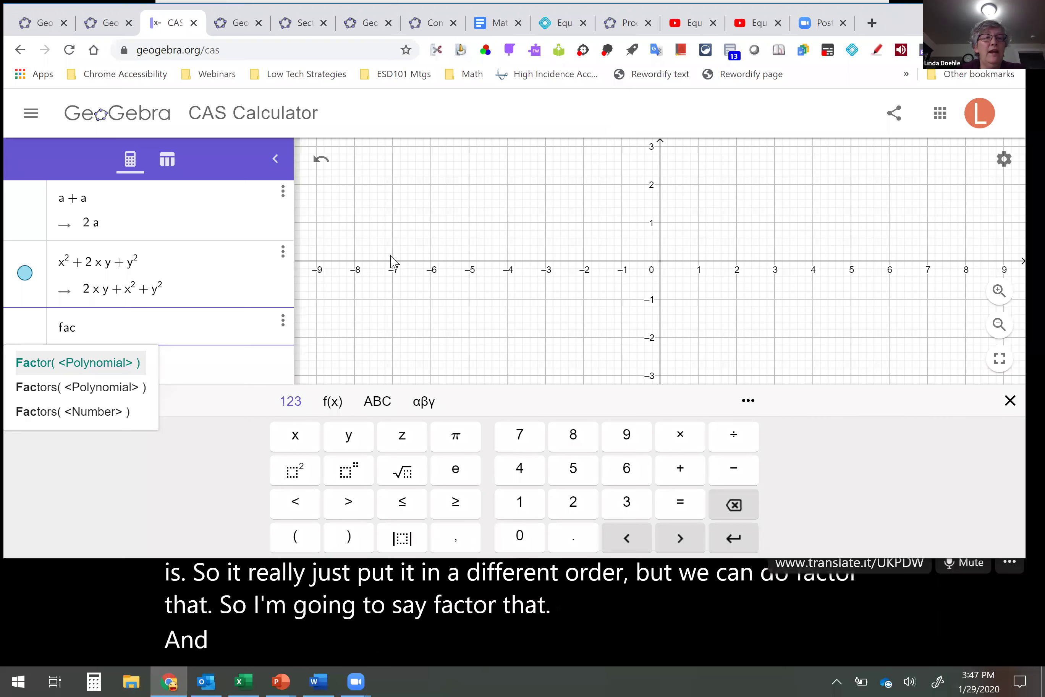
{"action": "left_click", "coordinate": [83, 371]}
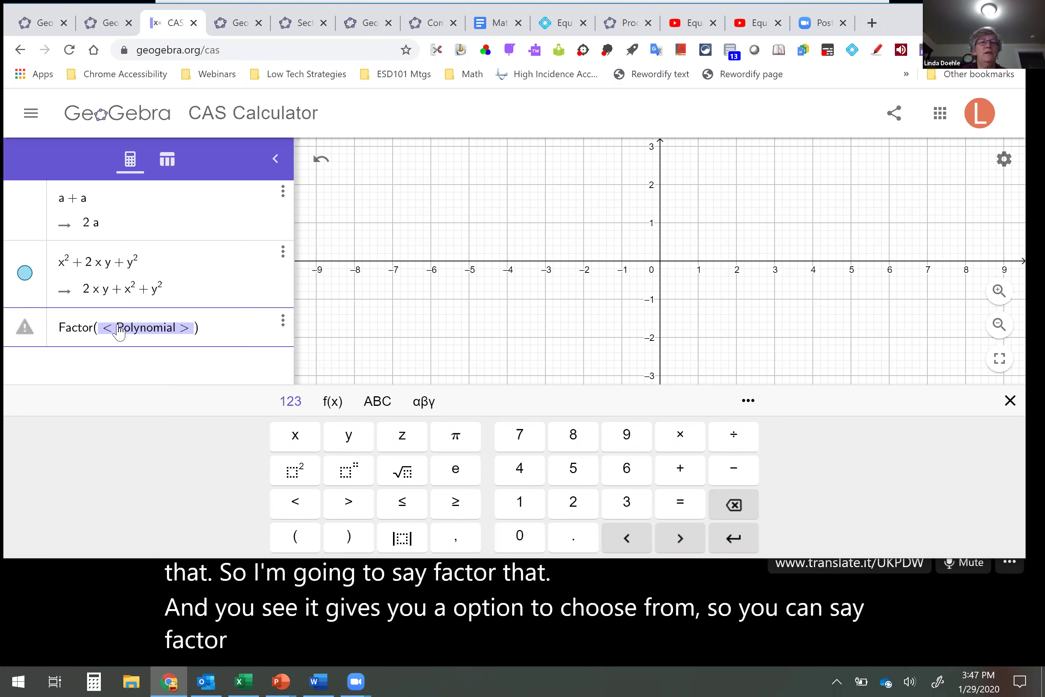
{"action": "type", "text": "x^2 "}
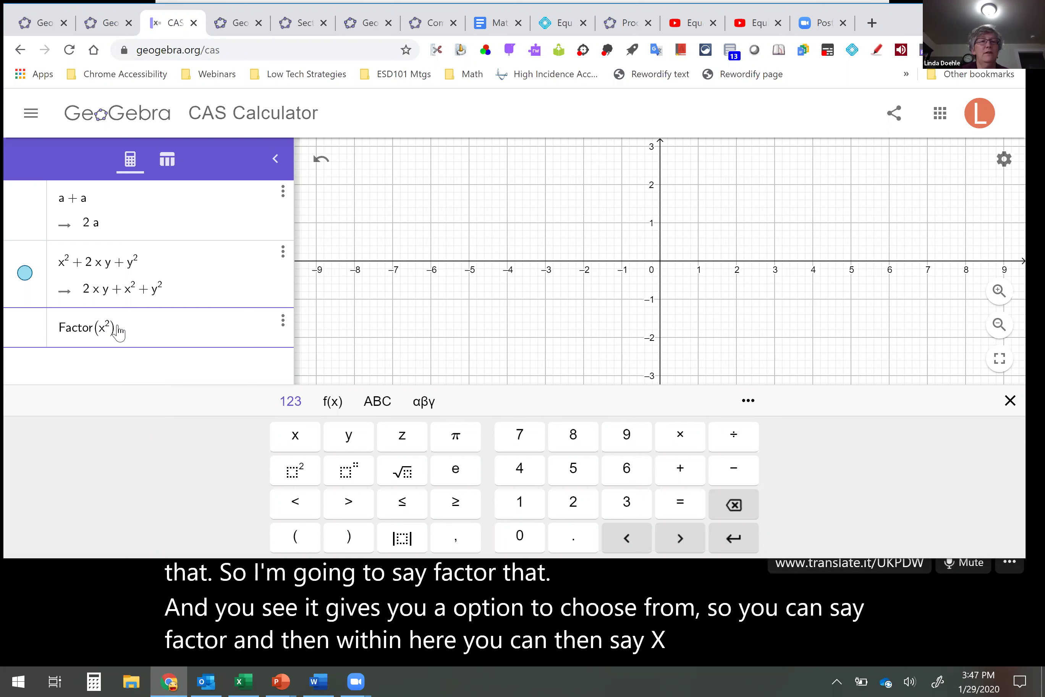
{"action": "type", "text": "+ 2xy + y"}
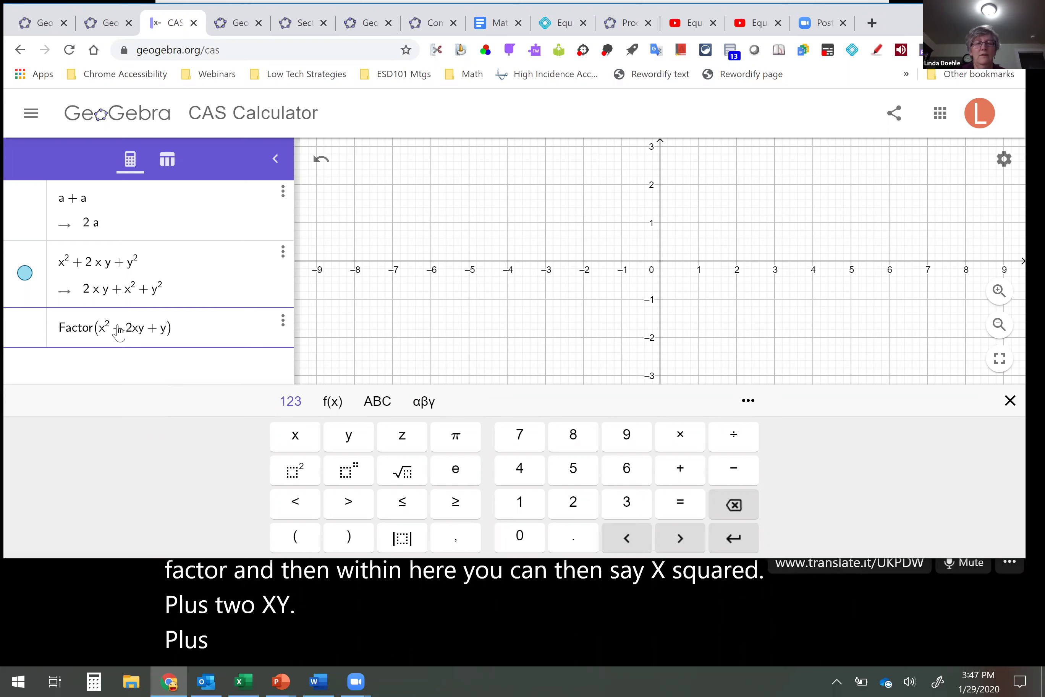
{"action": "type", "text": "^2"}
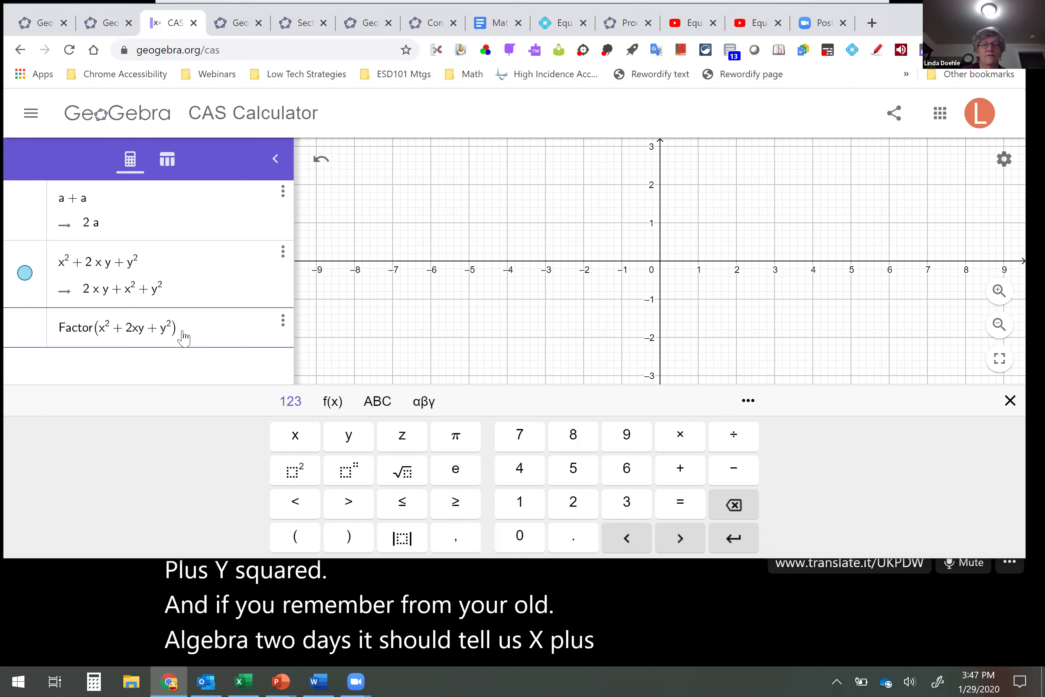
{"action": "key", "text": "Return"}
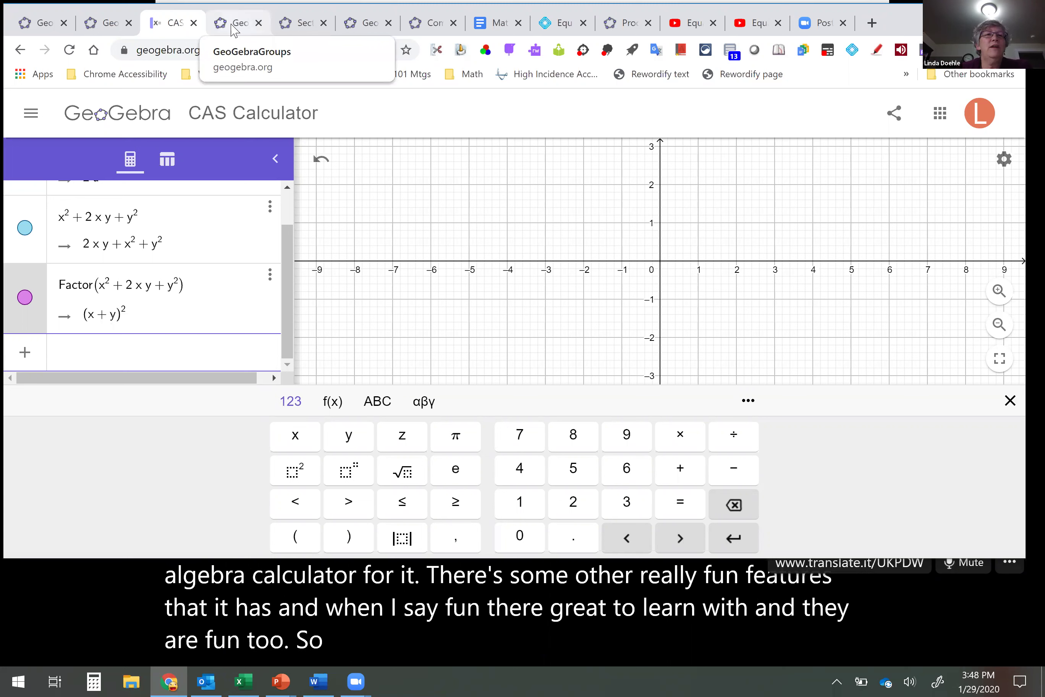
- Close the CAS Calculator page without saving, and close the blank Sections of Rectangular Prisms page
{"action": "left_click", "coordinate": [194, 23]}
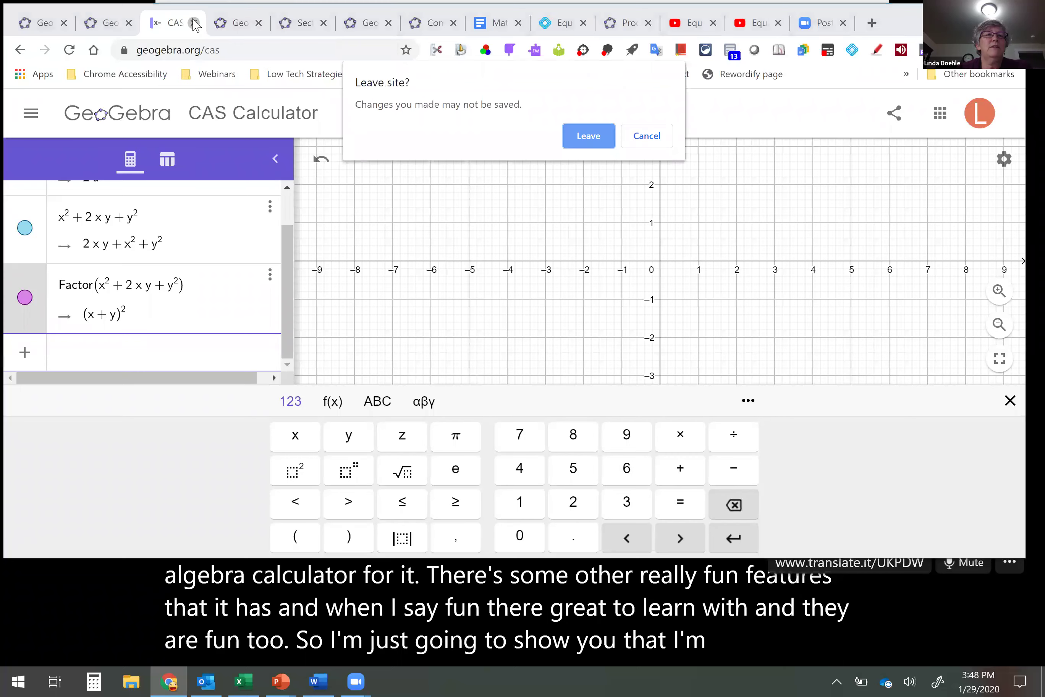
{"action": "left_click", "coordinate": [585, 137]}
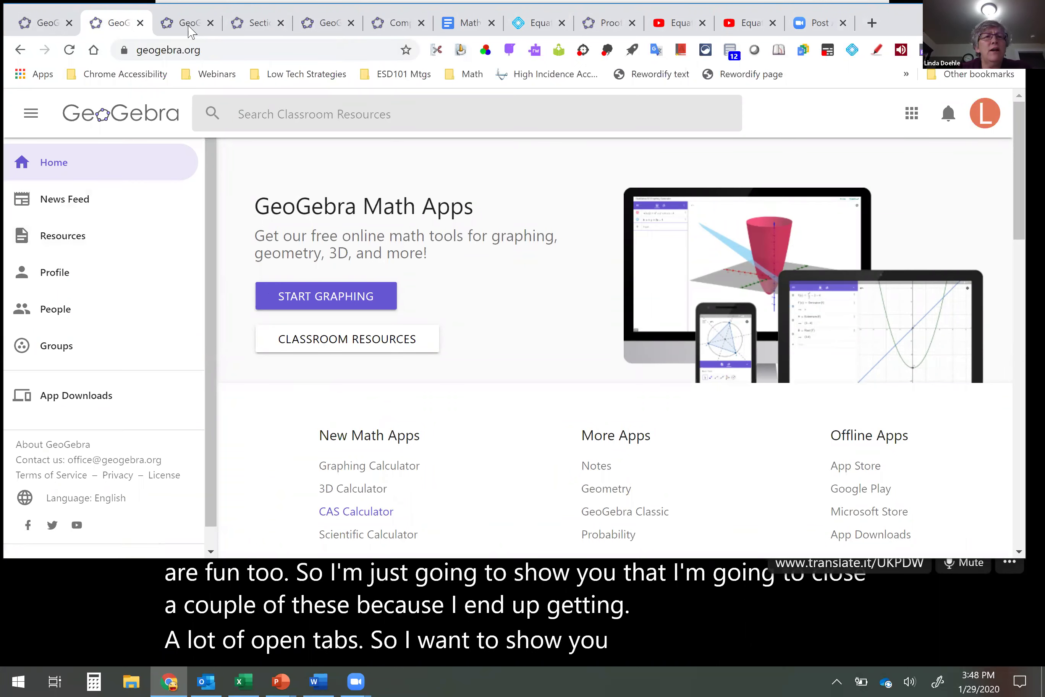
{"action": "left_click", "coordinate": [254, 26]}
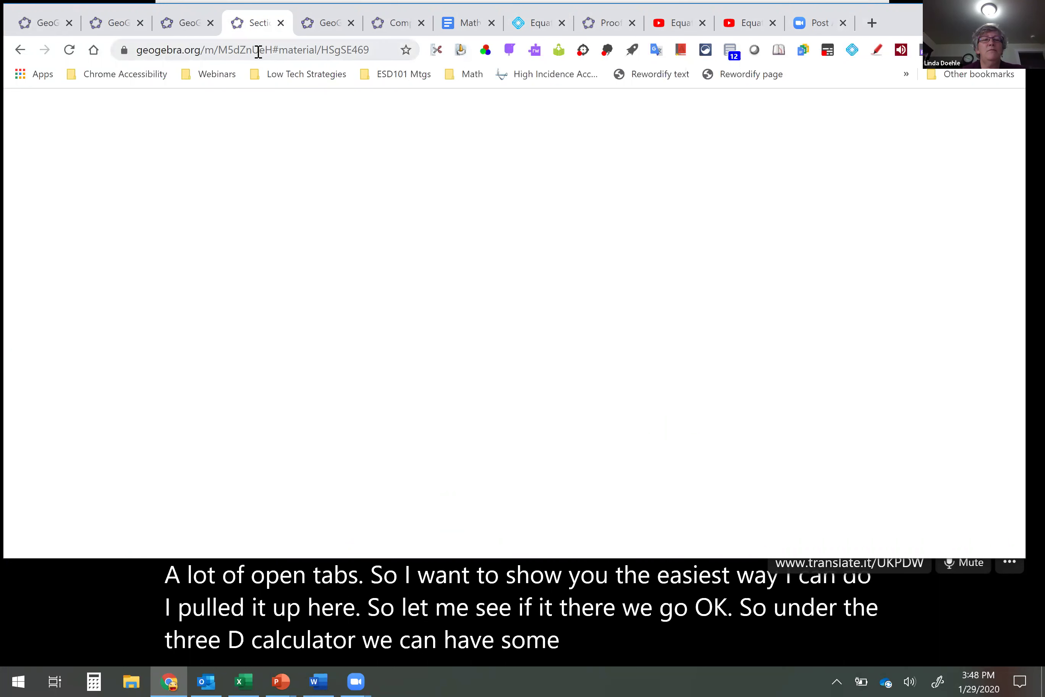
{"action": "left_click", "coordinate": [332, 31]}
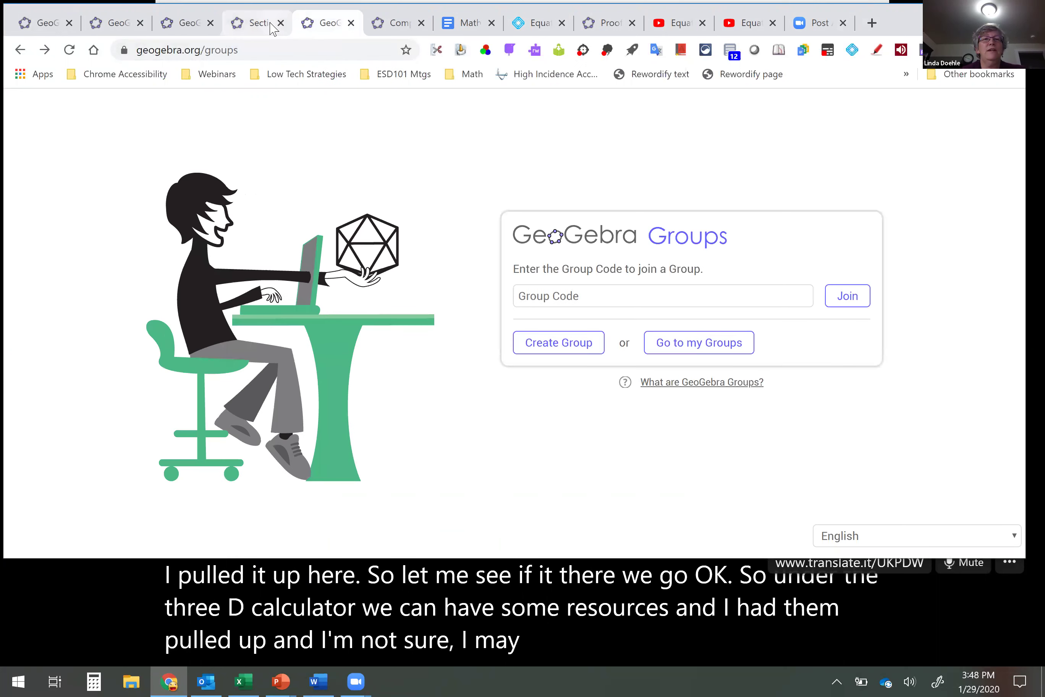
{"action": "key", "text": "ctrl+shift+Tab"}
{"action": "key", "text": "ctrl+shift+Tab"}
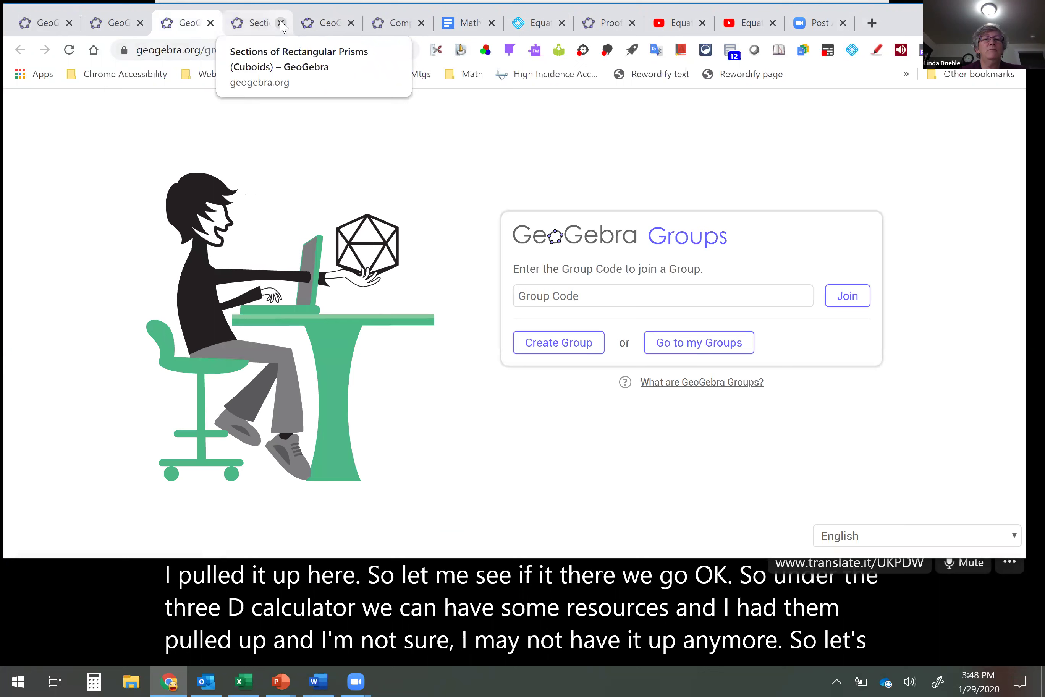
{"action": "left_click", "coordinate": [279, 26]}
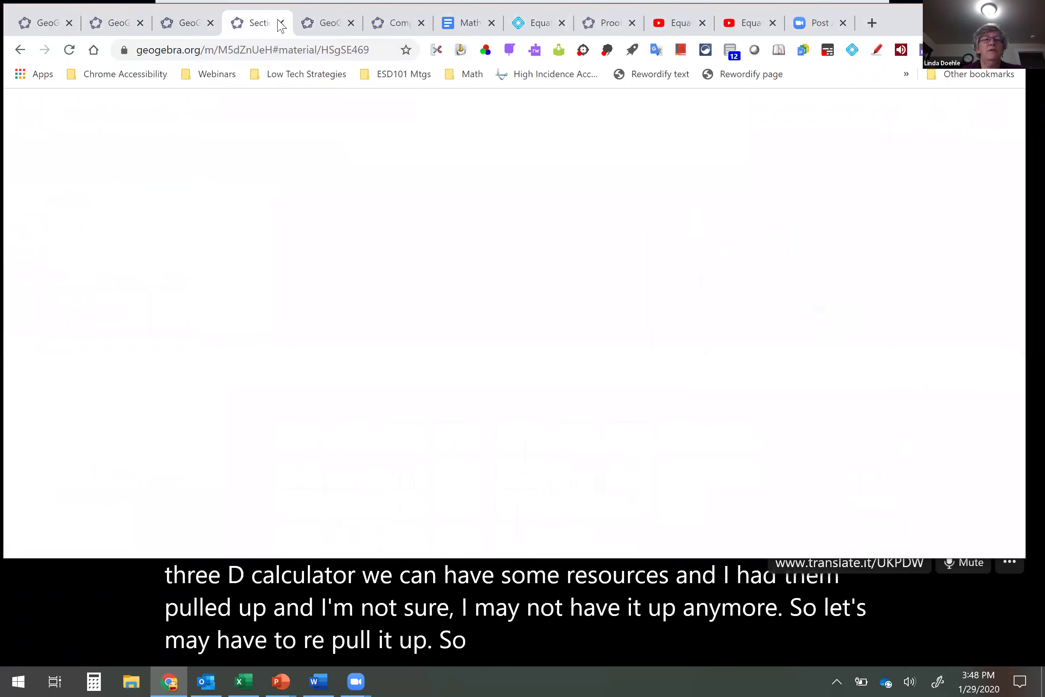
{"action": "left_click", "coordinate": [280, 23]}
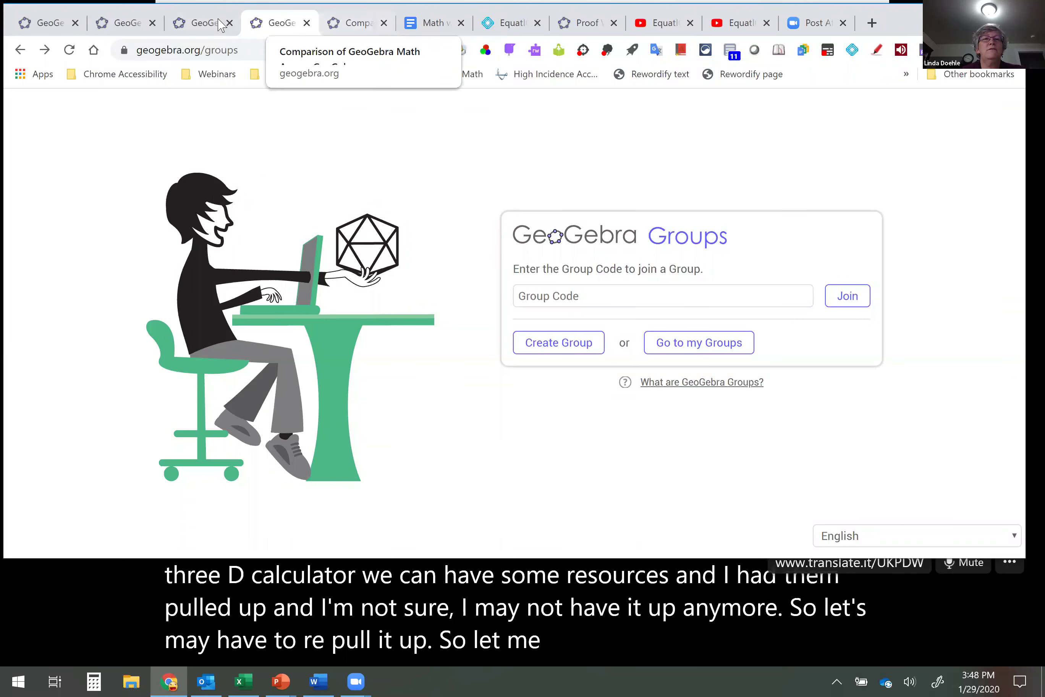
- Return to the GeoGebra home page, open the classroom resources and search them for 3d
{"action": "left_click", "coordinate": [135, 25]}
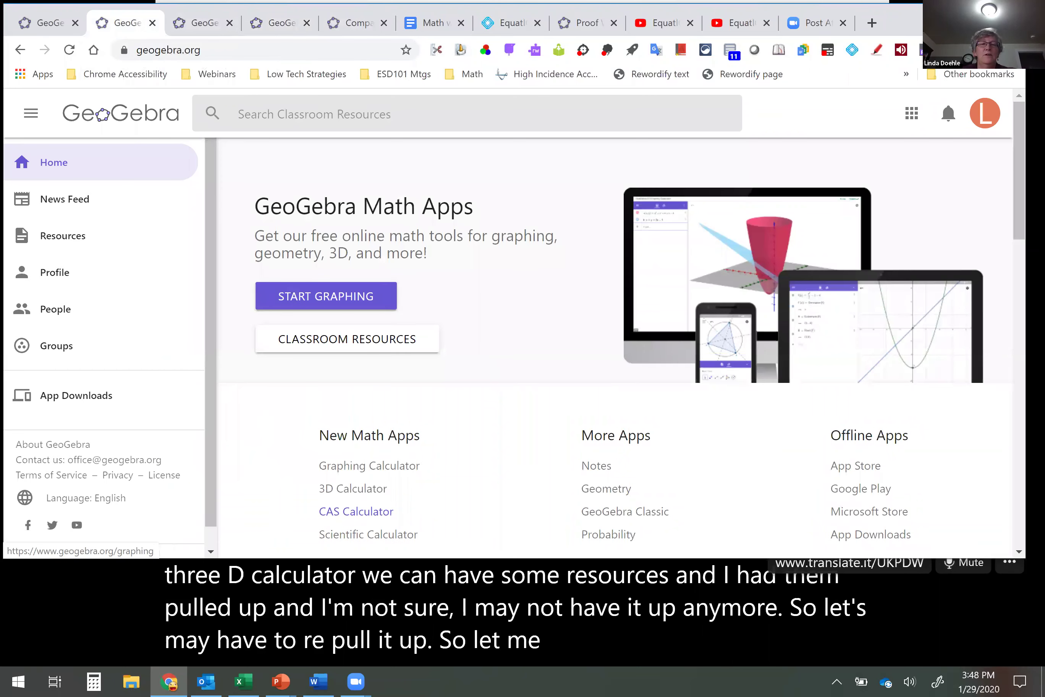
{"action": "left_click", "coordinate": [55, 246]}
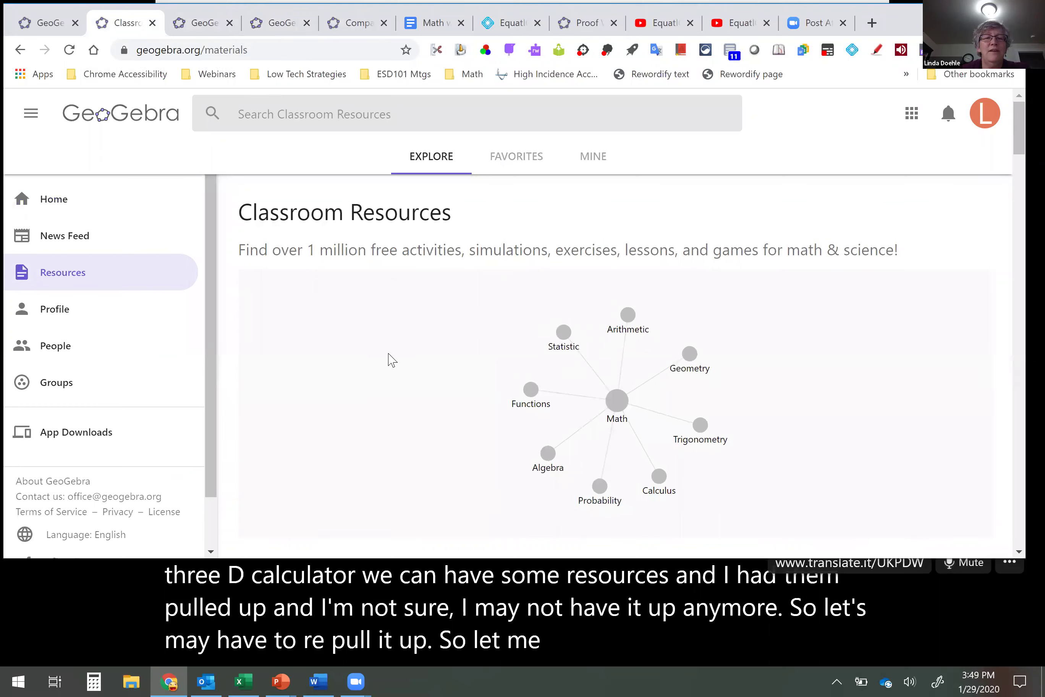
{"action": "scroll", "coordinate": [390, 360], "scroll_direction": "down", "scroll_amount": 2}
{"action": "scroll", "coordinate": [390, 360], "scroll_direction": "down", "scroll_amount": 3}
{"action": "scroll", "coordinate": [294, 145], "scroll_direction": "up", "scroll_amount": 5}
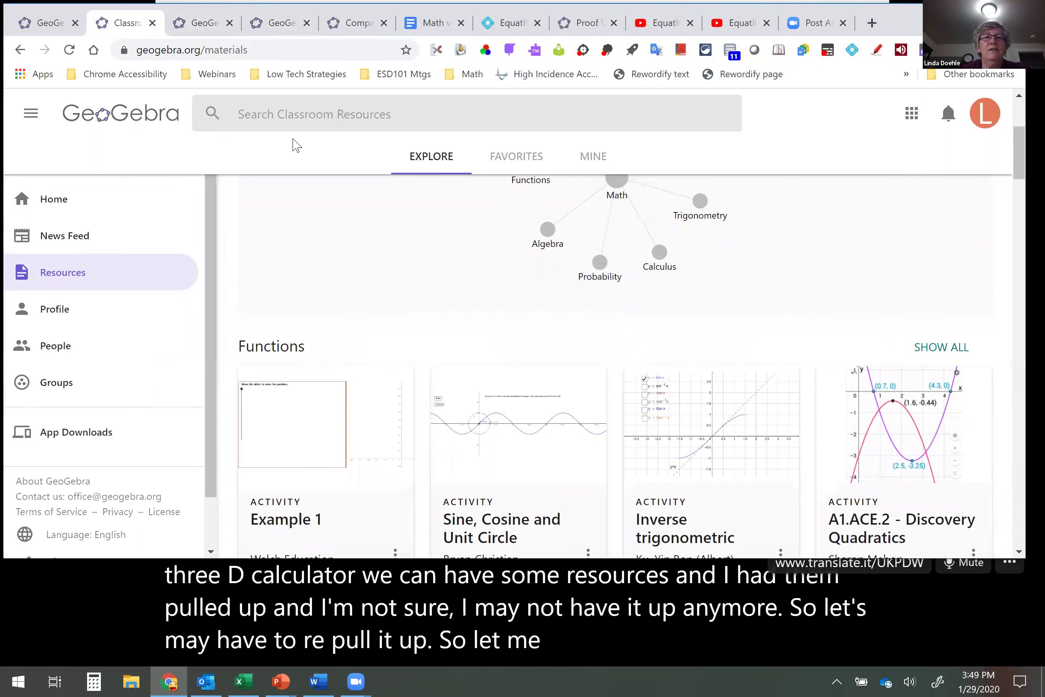
{"action": "left_click", "coordinate": [300, 124]}
{"action": "type", "text": "3"}
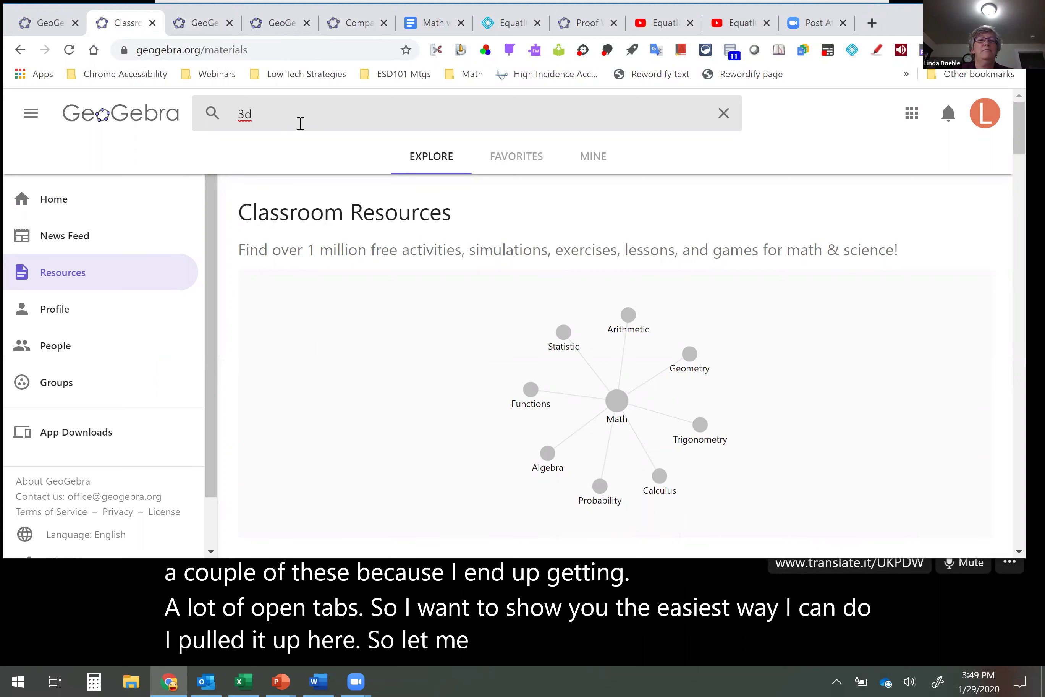
{"action": "type", "text": "d"}
{"action": "key", "text": "Return"}
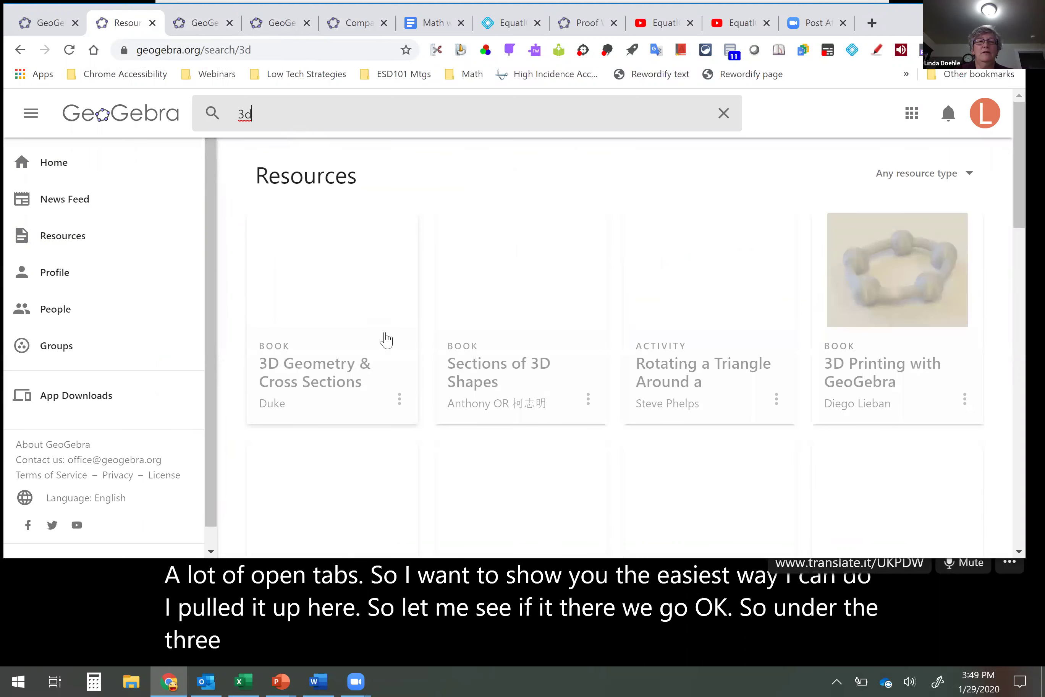
- Open the 3D Geometry & Cross Sections book and go to its Sections of Rectangular Prisms (Cuboids) activity
{"action": "left_click", "coordinate": [326, 359]}
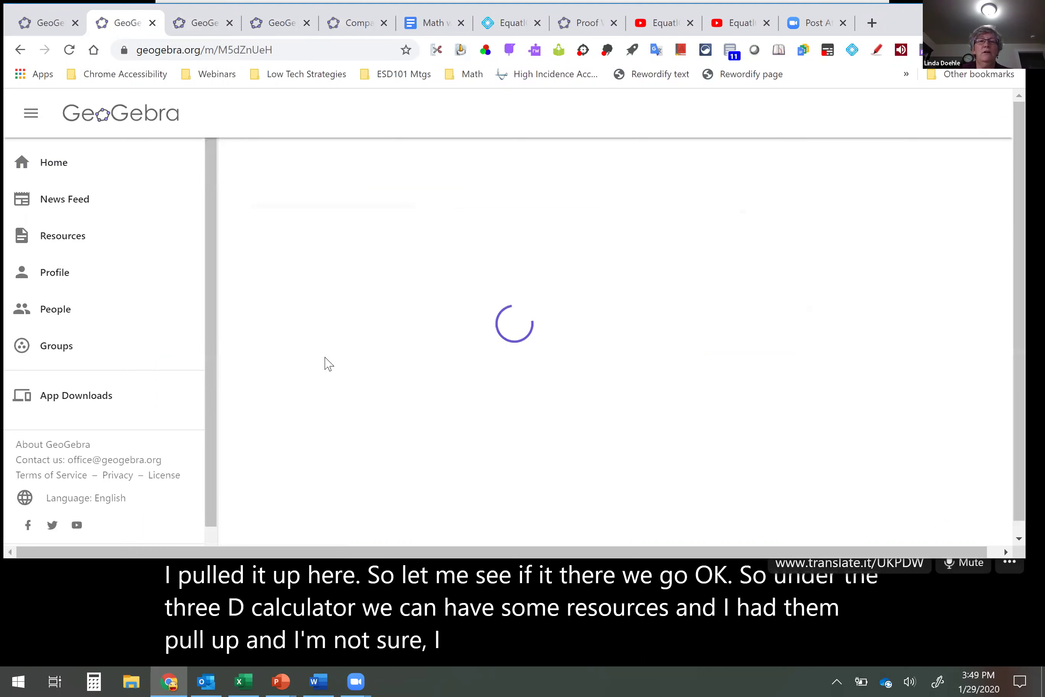
{"action": "scroll", "coordinate": [389, 398], "scroll_direction": "down", "scroll_amount": 2}
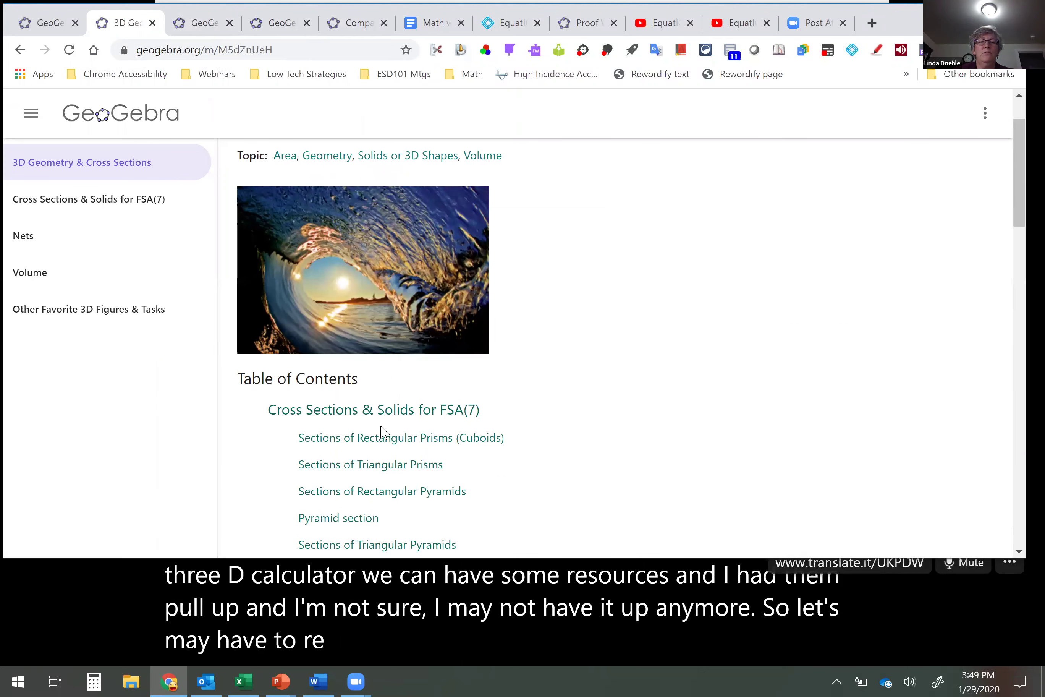
{"action": "left_click", "coordinate": [382, 441]}
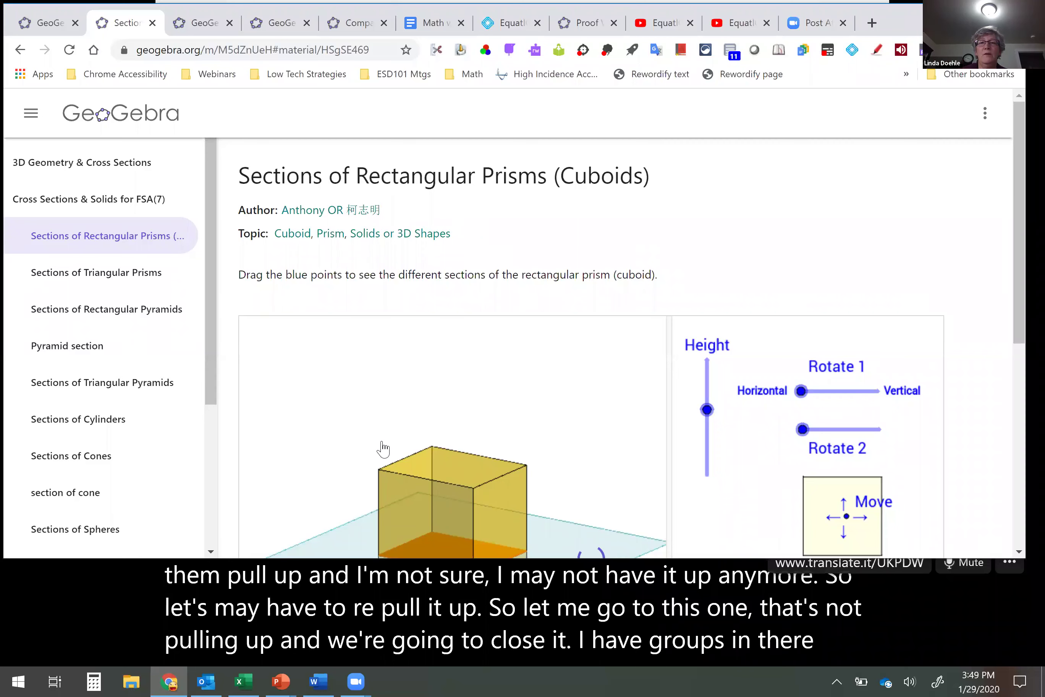
{"action": "scroll", "coordinate": [392, 259], "scroll_direction": "down", "scroll_amount": 2}
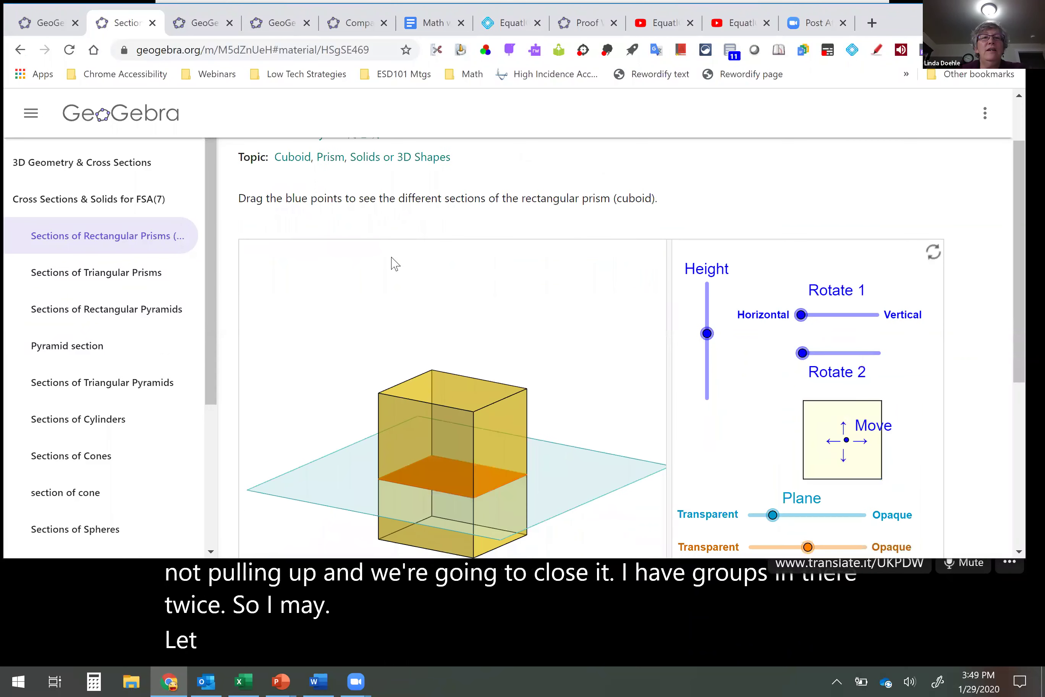
{"action": "scroll", "coordinate": [391, 260], "scroll_direction": "up", "scroll_amount": 2}
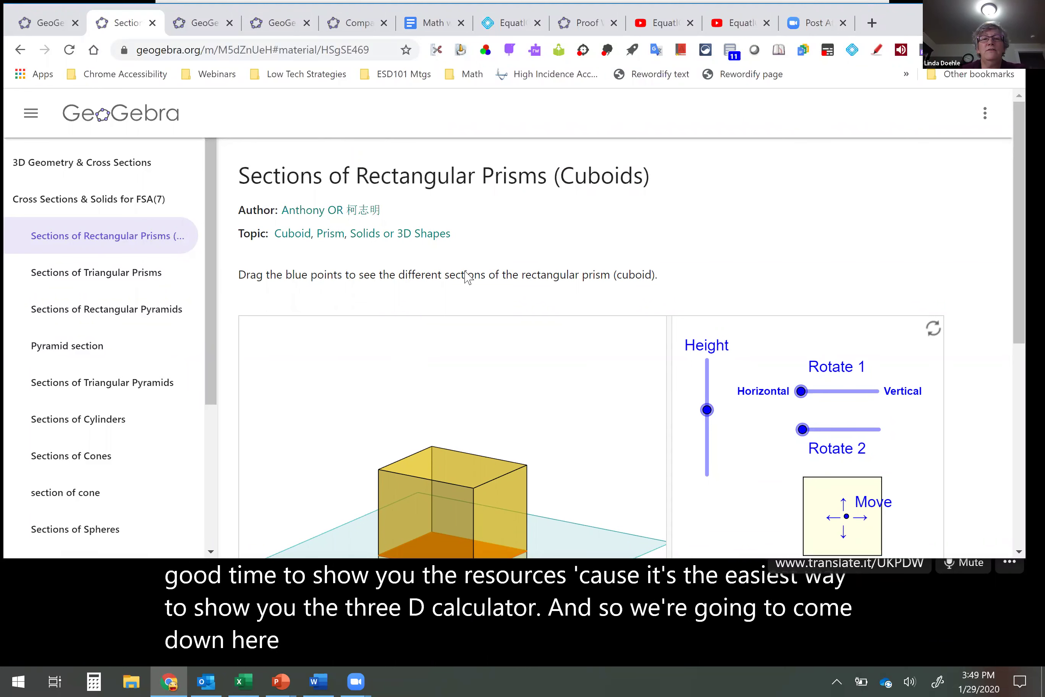
{"action": "scroll", "coordinate": [468, 276], "scroll_direction": "down", "scroll_amount": 4}
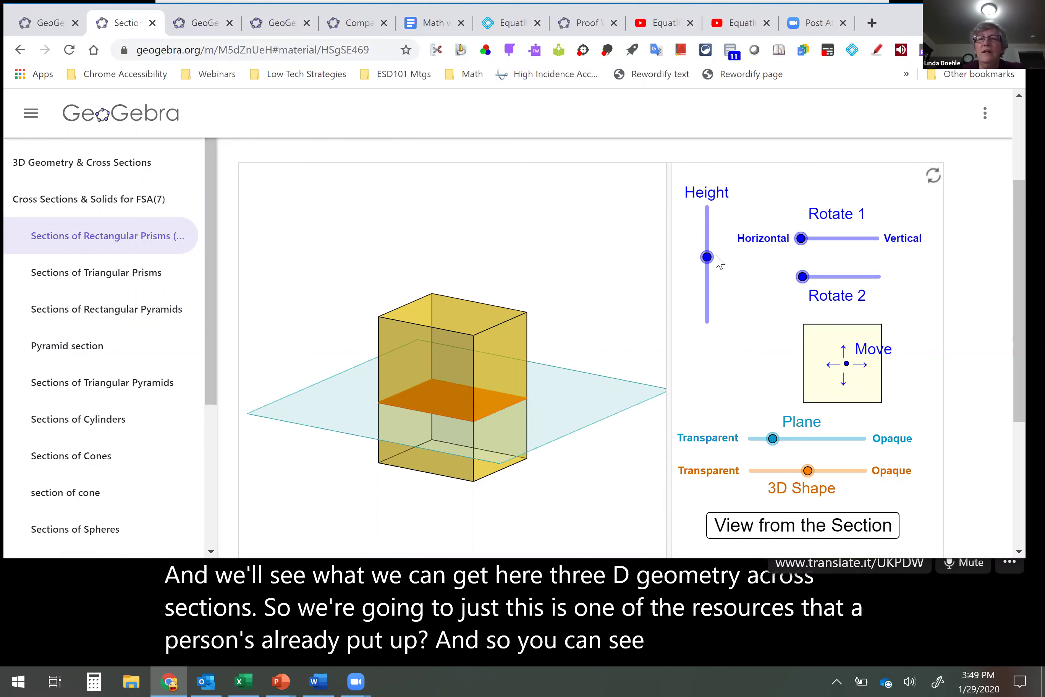
- Adjust the cutting plane with the Height, Rotate 2 and Move controls, and make the plane and 3D shape slightly more opaque
{"action": "mouse_move", "coordinate": [707, 260]}
{"action": "left_mouse_down"}
{"action": "mouse_move", "coordinate": [707, 225]}
{"action": "mouse_move", "coordinate": [707, 280]}
{"action": "mouse_move", "coordinate": [707, 254]}
{"action": "left_mouse_up"}
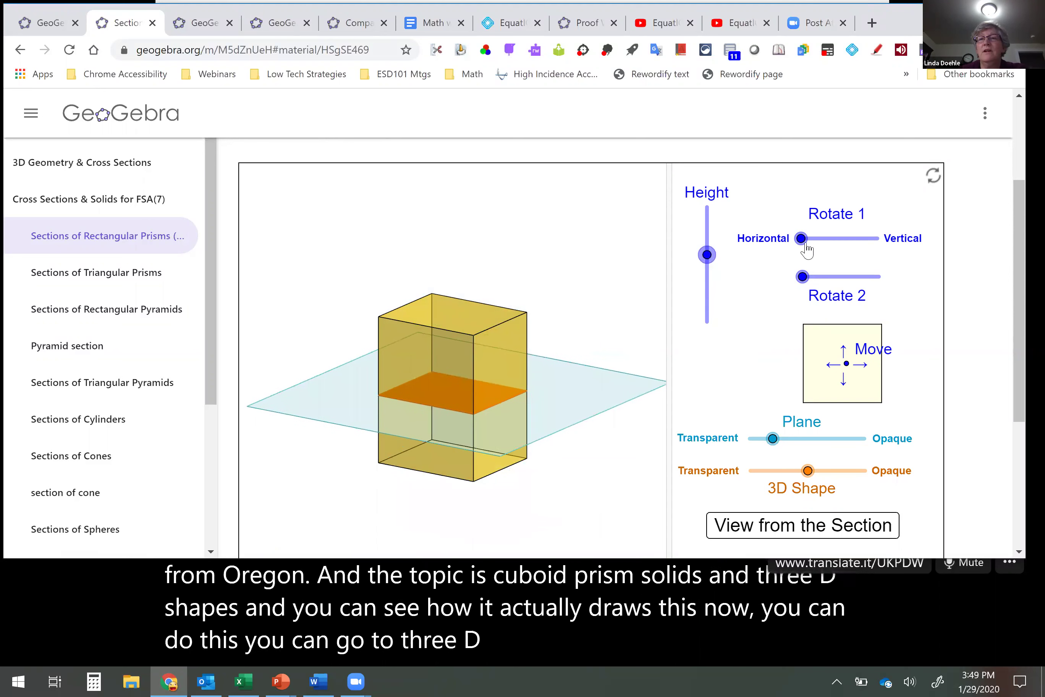
{"action": "left_click_drag", "start_coordinate": [801, 238], "coordinate": [813, 283]}
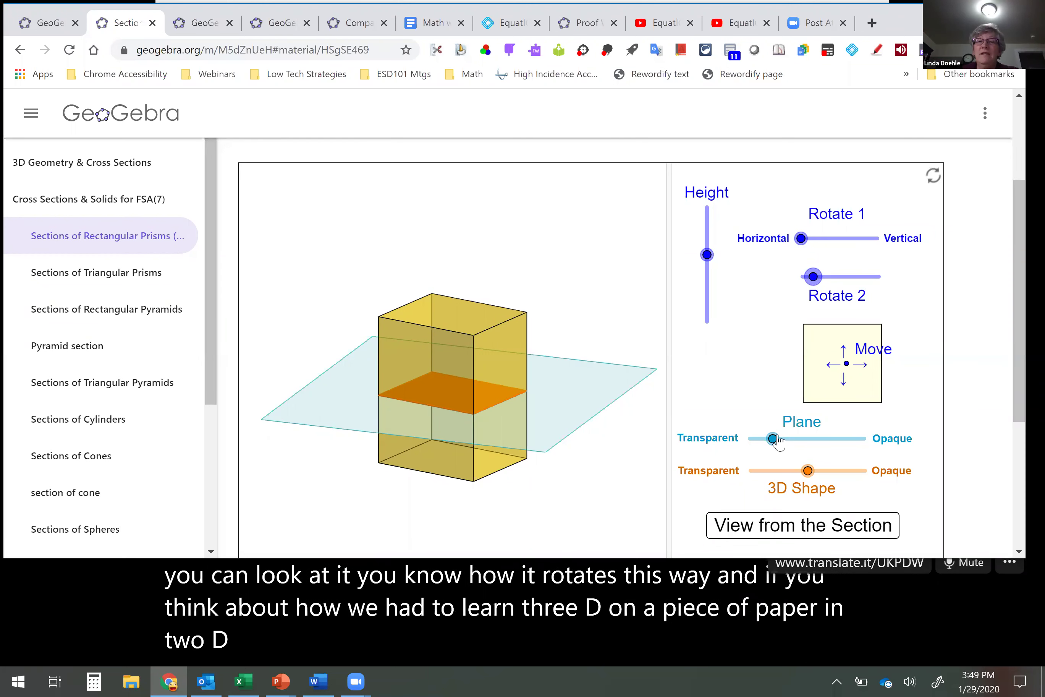
{"action": "left_click_drag", "start_coordinate": [784, 440], "coordinate": [822, 471]}
{"action": "mouse_move", "coordinate": [849, 369]}
{"action": "left_mouse_down"}
{"action": "mouse_move", "coordinate": [861, 366]}
{"action": "mouse_move", "coordinate": [832, 355]}
{"action": "mouse_move", "coordinate": [839, 364]}
{"action": "left_mouse_up"}
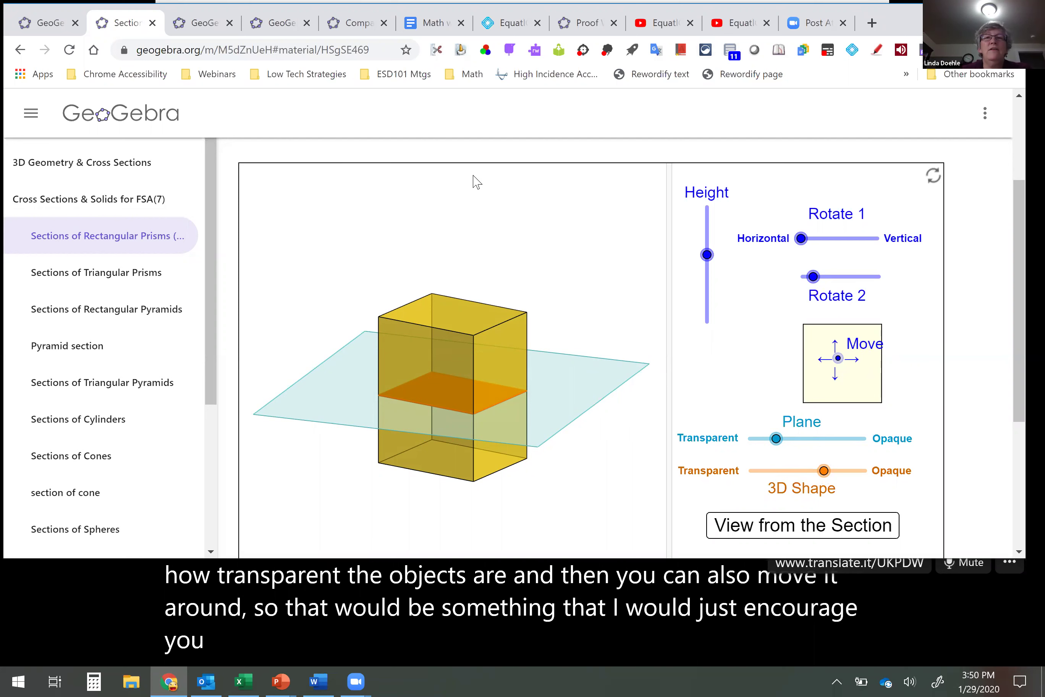
- Return to the GeoGebra home page and browse the Functions and Geometry activities in the classroom resources
{"action": "left_click", "coordinate": [31, 116]}
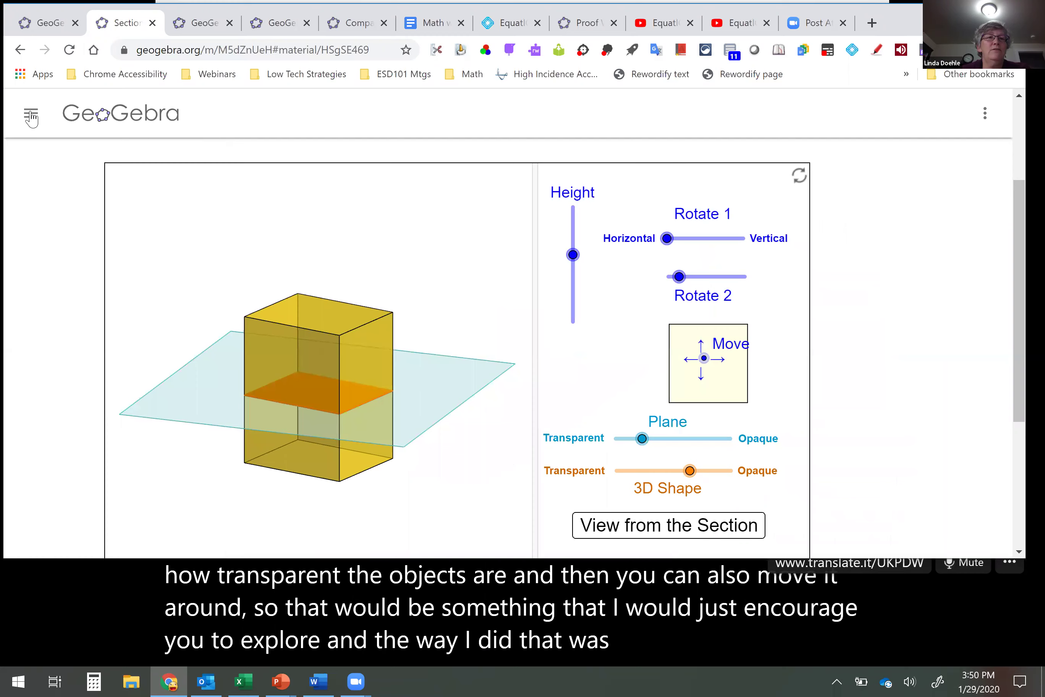
{"action": "left_click", "coordinate": [31, 117]}
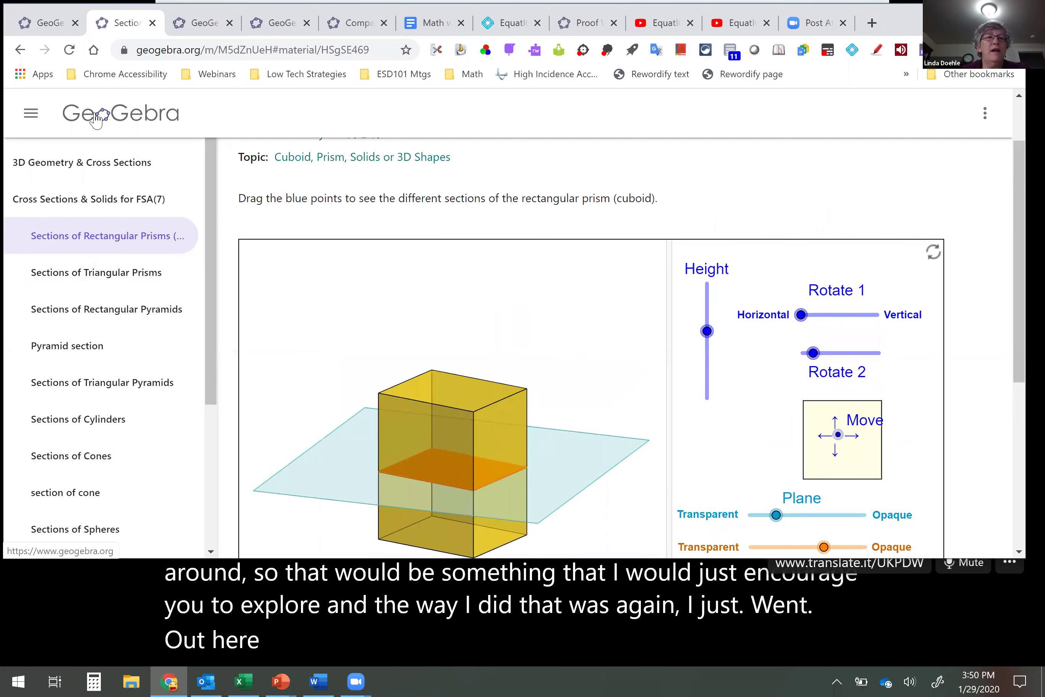
{"action": "left_click", "coordinate": [96, 118]}
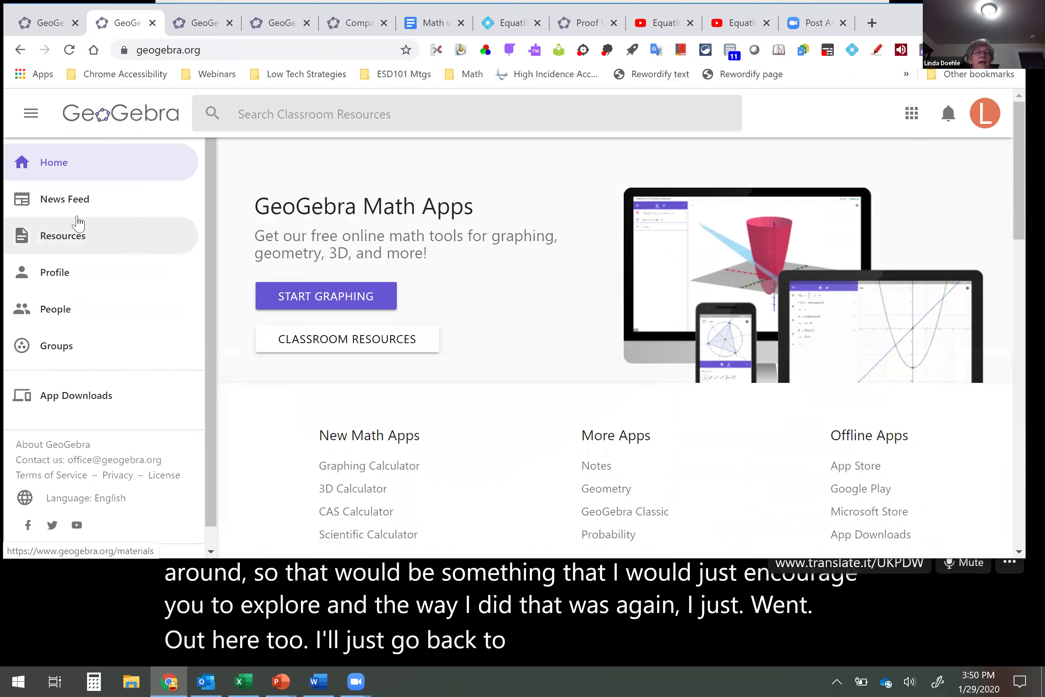
{"action": "left_click", "coordinate": [79, 240]}
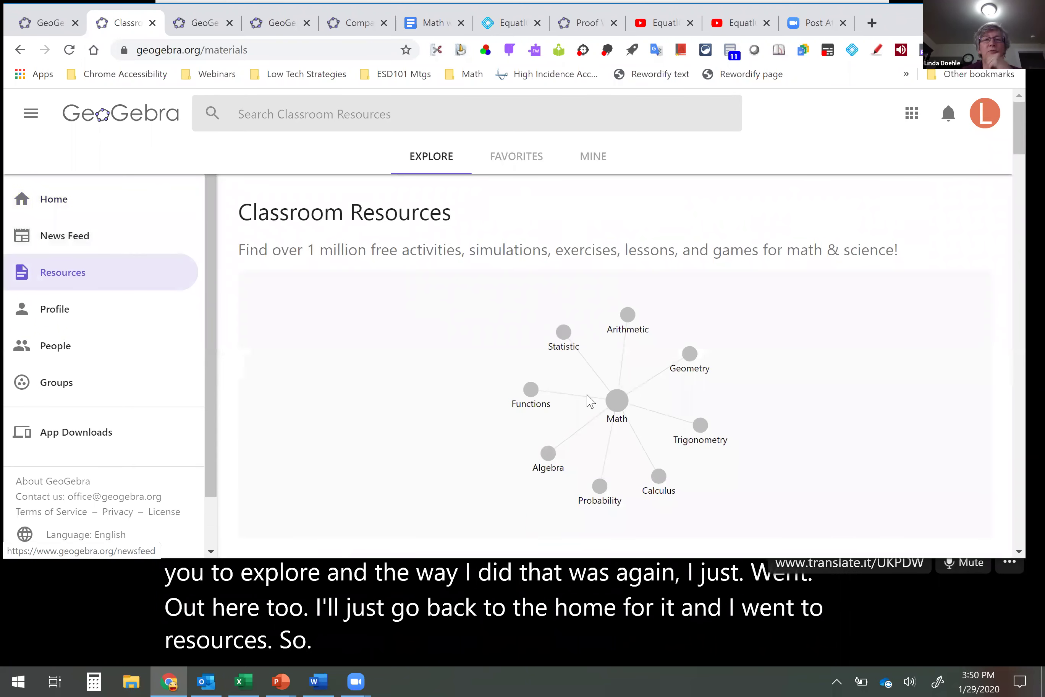
{"action": "scroll", "coordinate": [481, 402], "scroll_direction": "down", "scroll_amount": 3}
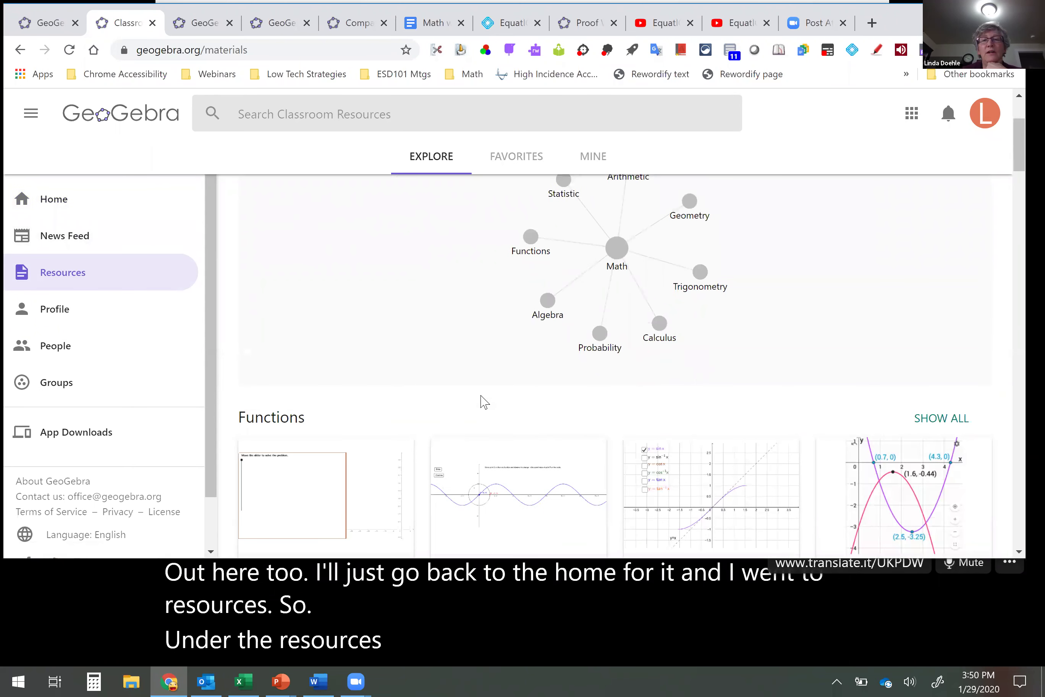
{"action": "scroll", "coordinate": [481, 402], "scroll_direction": "down", "scroll_amount": 3}
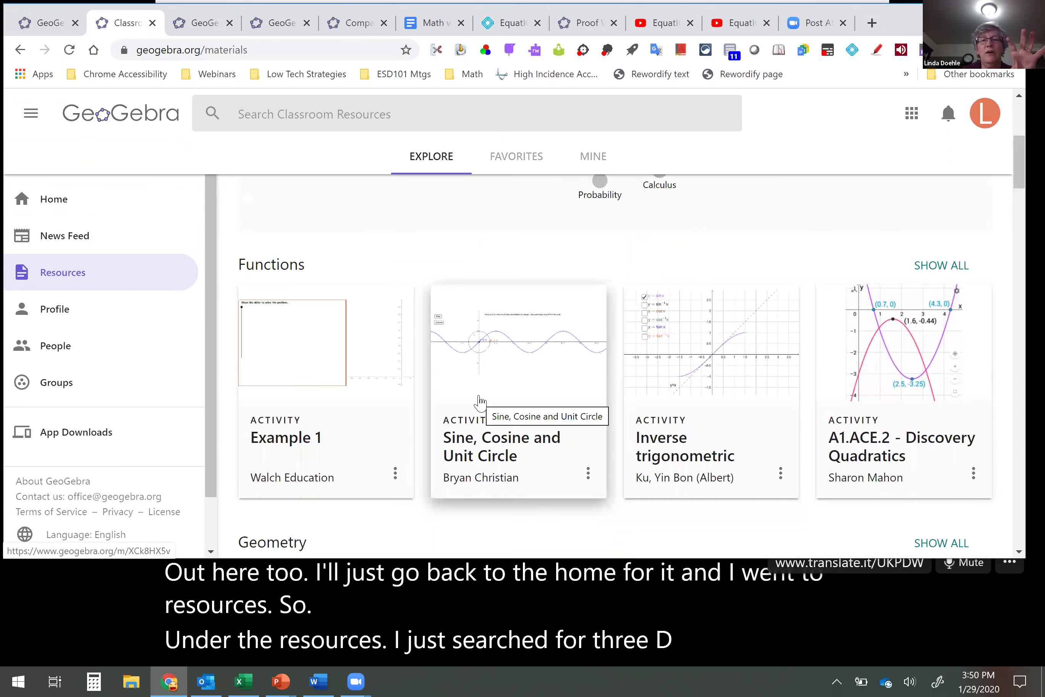
{"action": "scroll", "coordinate": [481, 401], "scroll_direction": "down", "scroll_amount": 5}
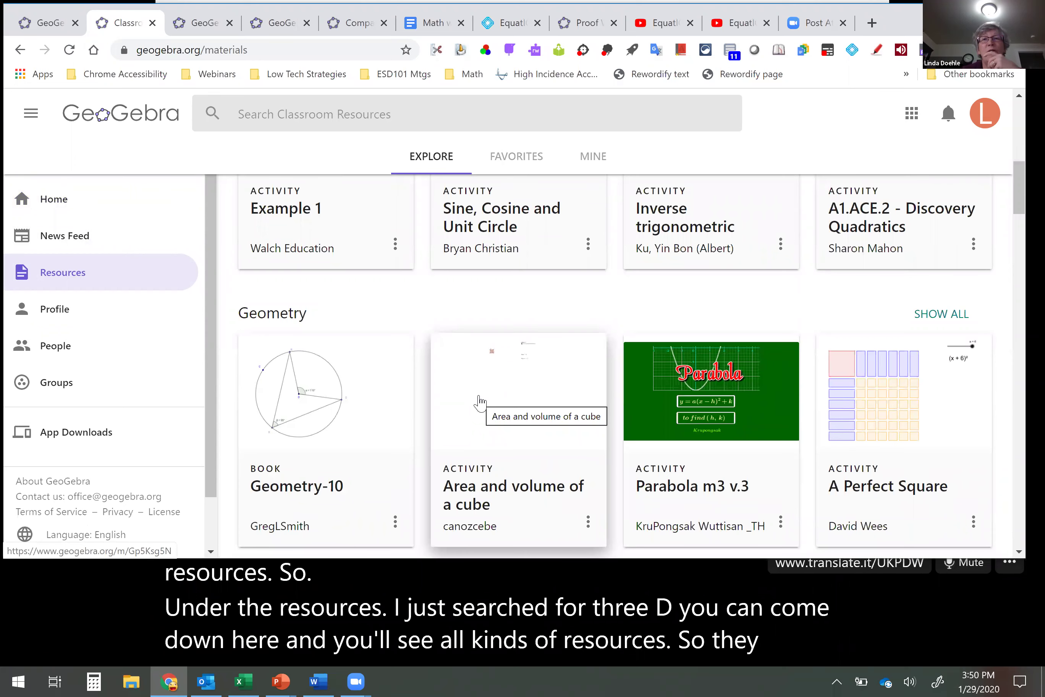
{"action": "scroll", "coordinate": [479, 401], "scroll_direction": "up", "scroll_amount": 5}
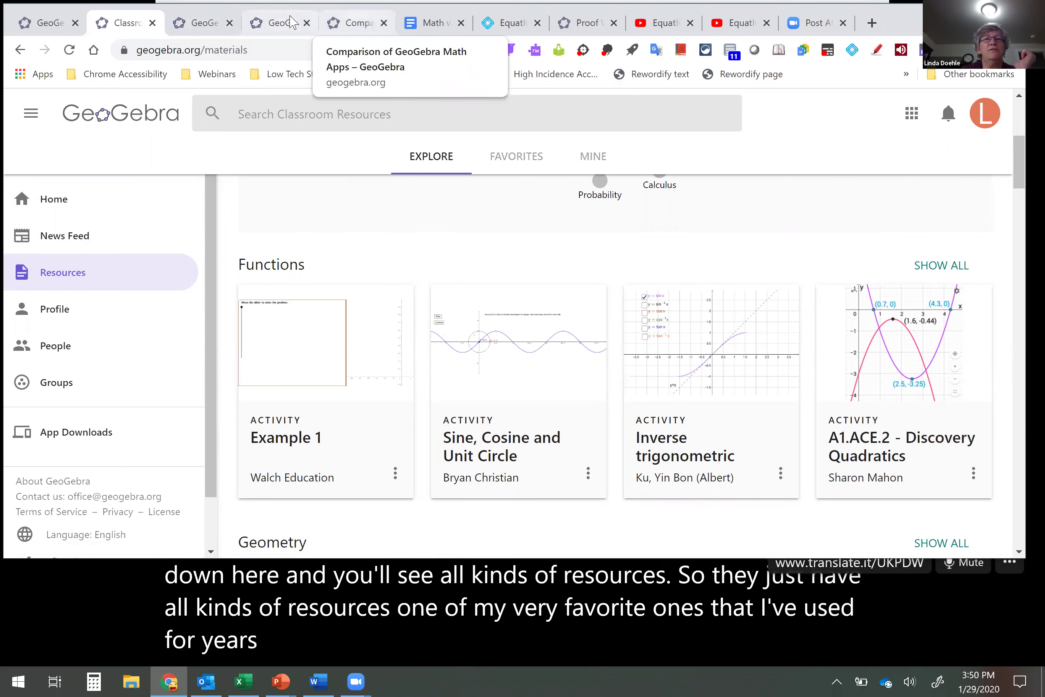
- Find the already open Proof Without Words page on the Pythagorean Theorem and examine its sketch of coloured squares
{"action": "left_click", "coordinate": [275, 23]}
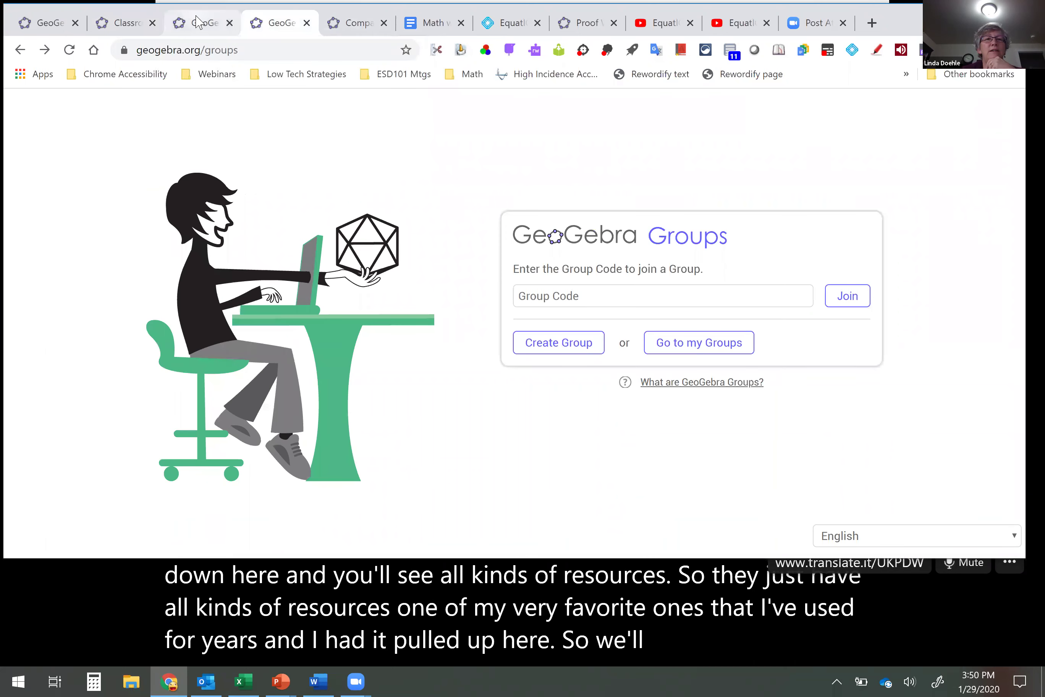
{"action": "left_click", "coordinate": [124, 25]}
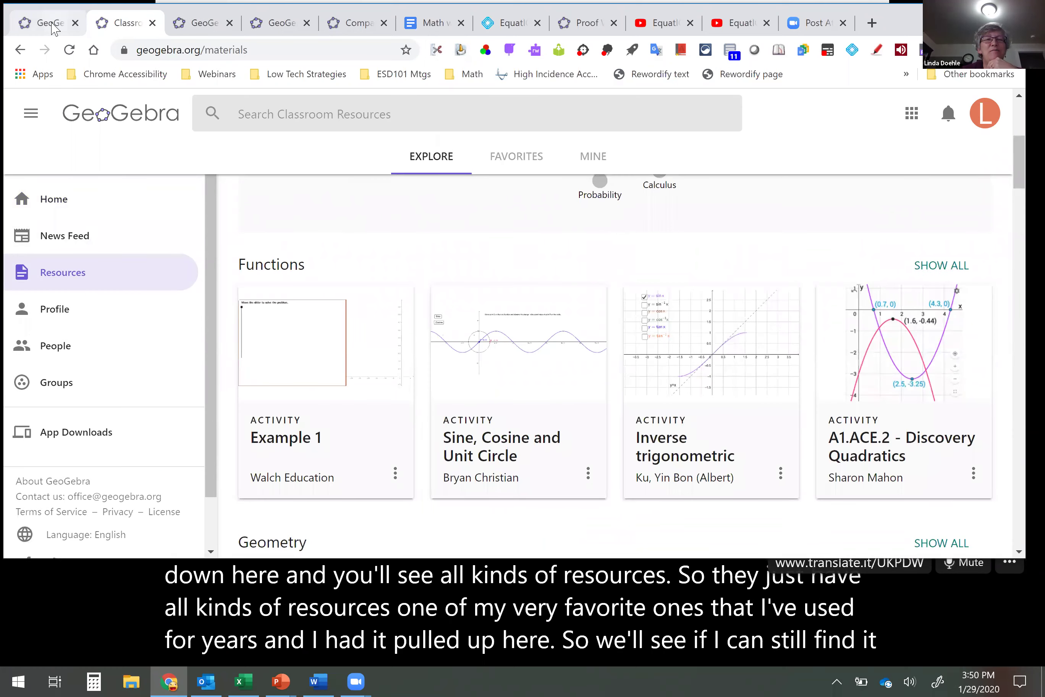
{"action": "left_click", "coordinate": [53, 27]}
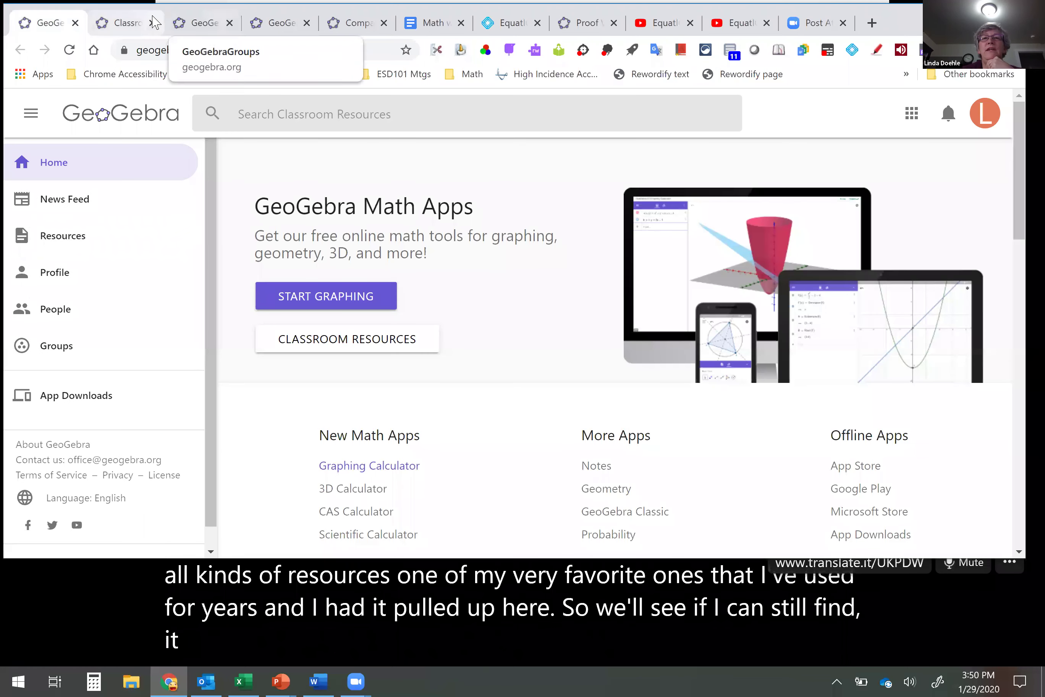
{"action": "left_click", "coordinate": [585, 22]}
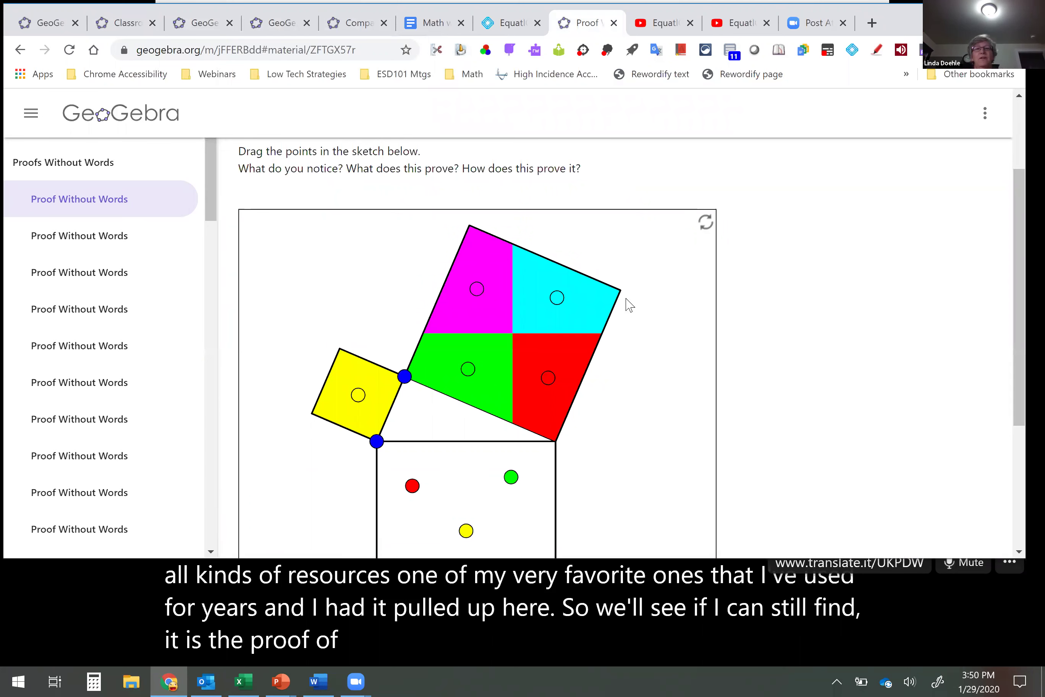
{"action": "scroll", "coordinate": [625, 307], "scroll_direction": "down", "scroll_amount": 2}
{"action": "scroll", "coordinate": [590, 299], "scroll_direction": "up", "scroll_amount": 4}
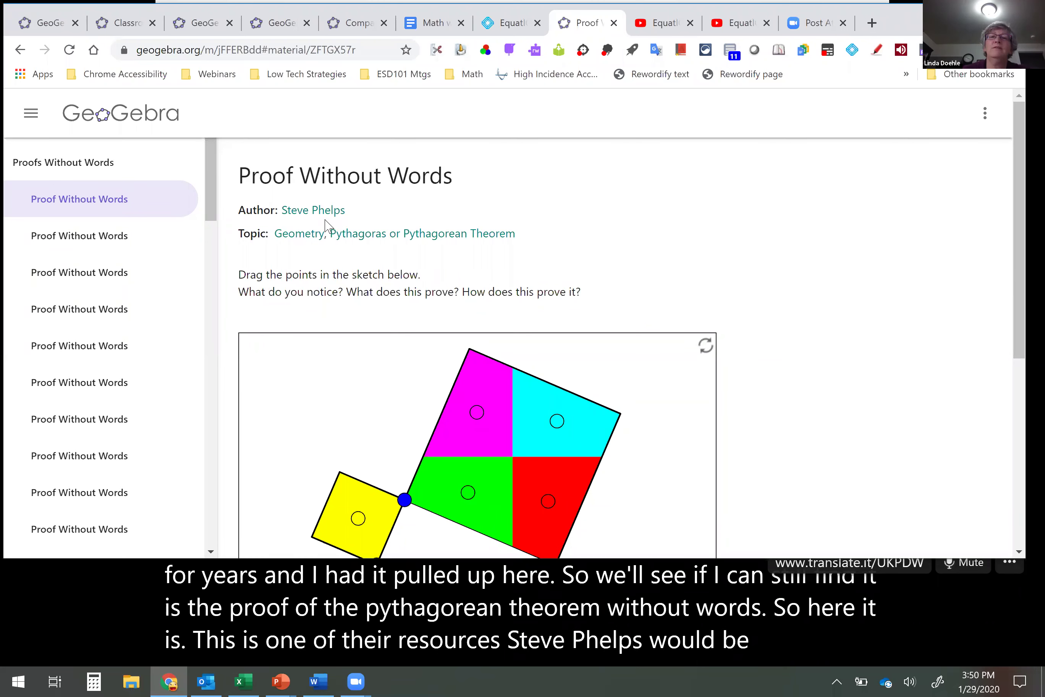
{"action": "scroll", "coordinate": [781, 288], "scroll_direction": "down", "scroll_amount": 3}
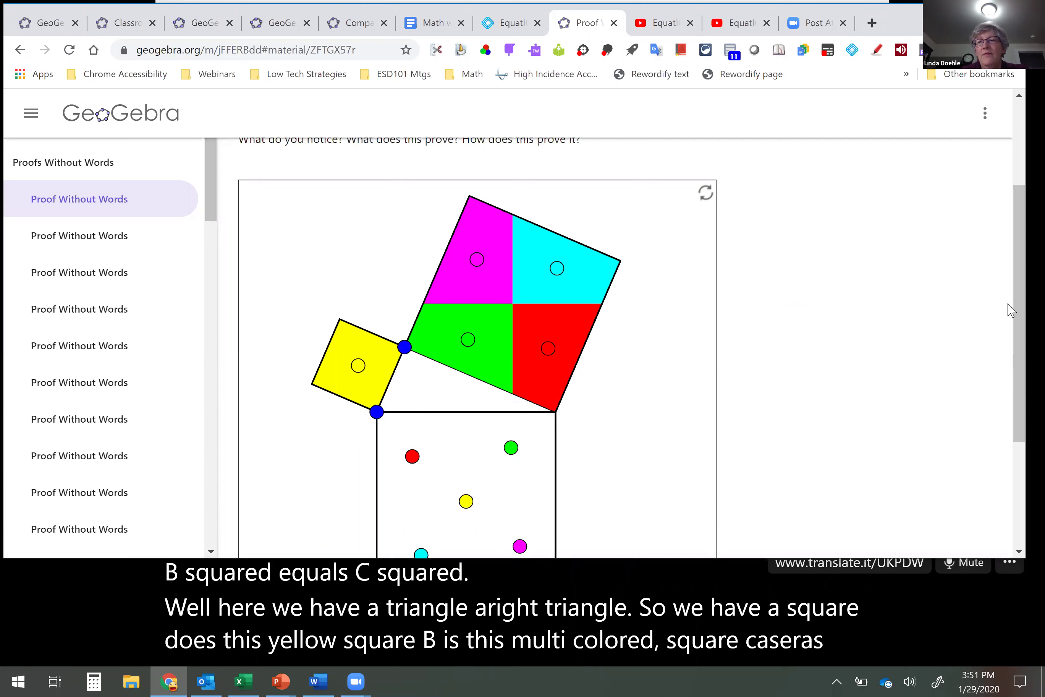
{"action": "scroll", "coordinate": [1017, 320], "scroll_direction": "down", "scroll_amount": 1}
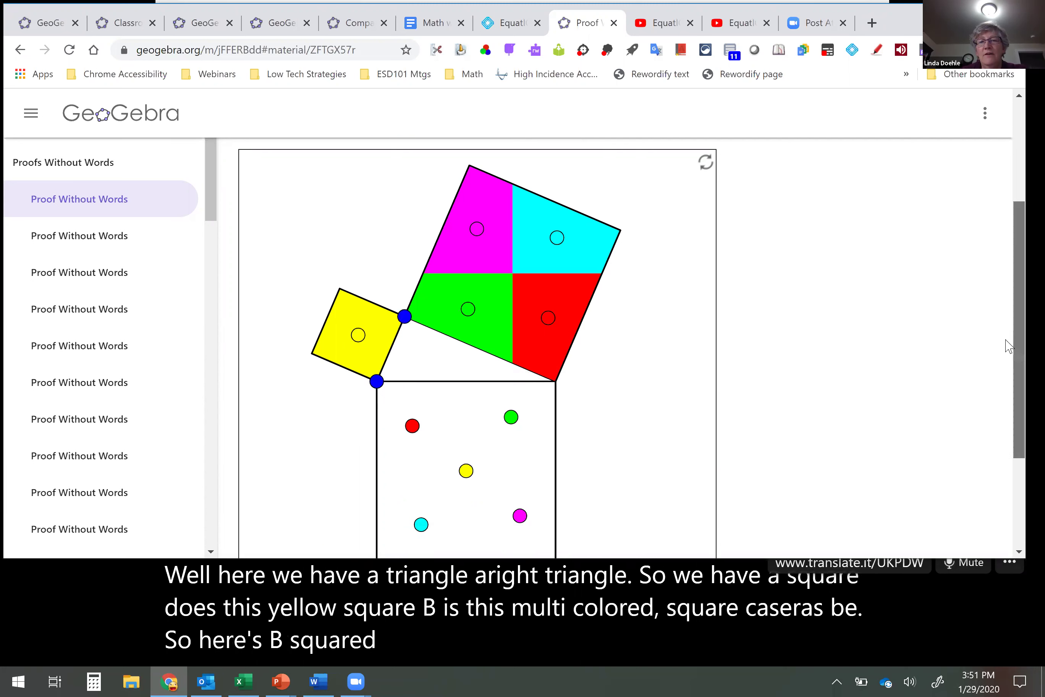
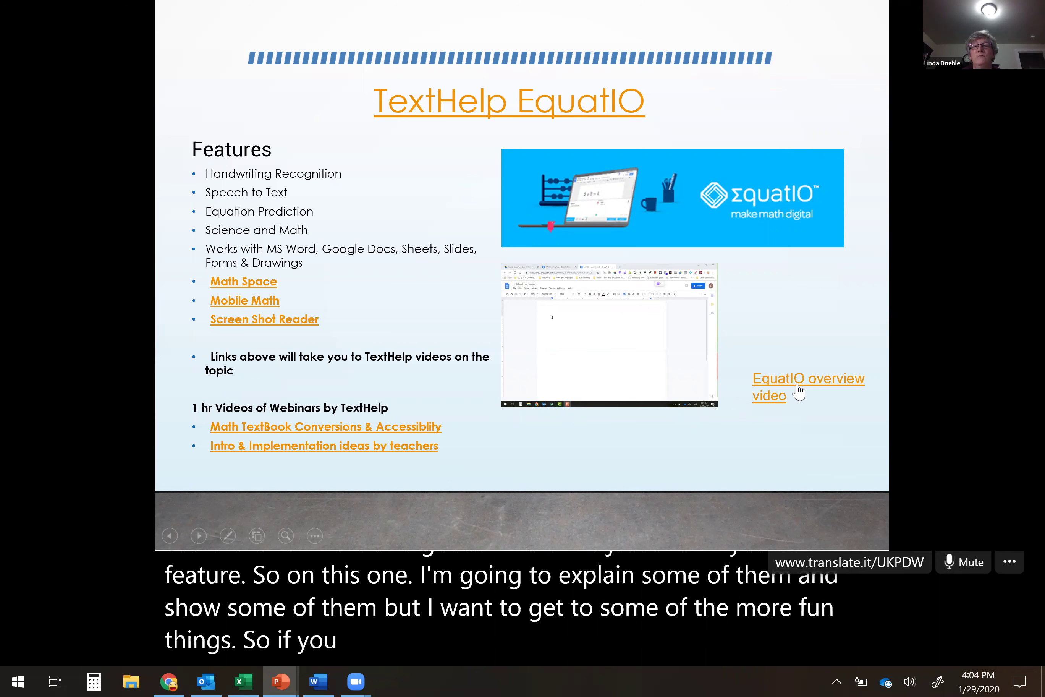
- Switch from the EquatIO slide to Chrome and close all GeoGebra pages, keeping the Math writing examples document open
{"action": "left_click", "coordinate": [801, 391]}
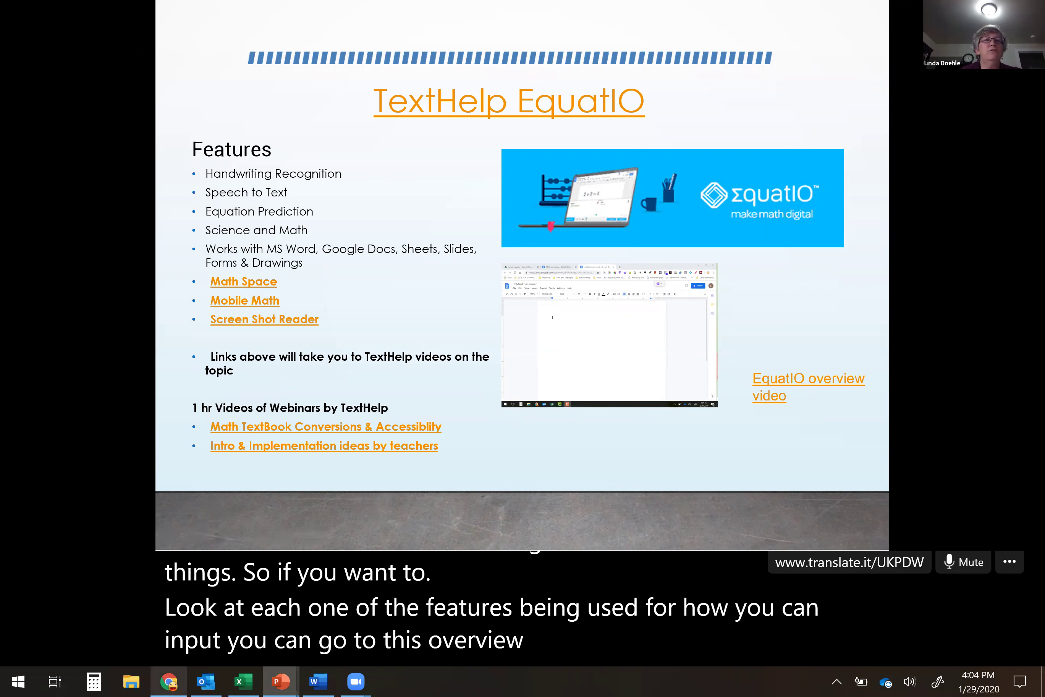
{"action": "left_click", "coordinate": [169, 681]}
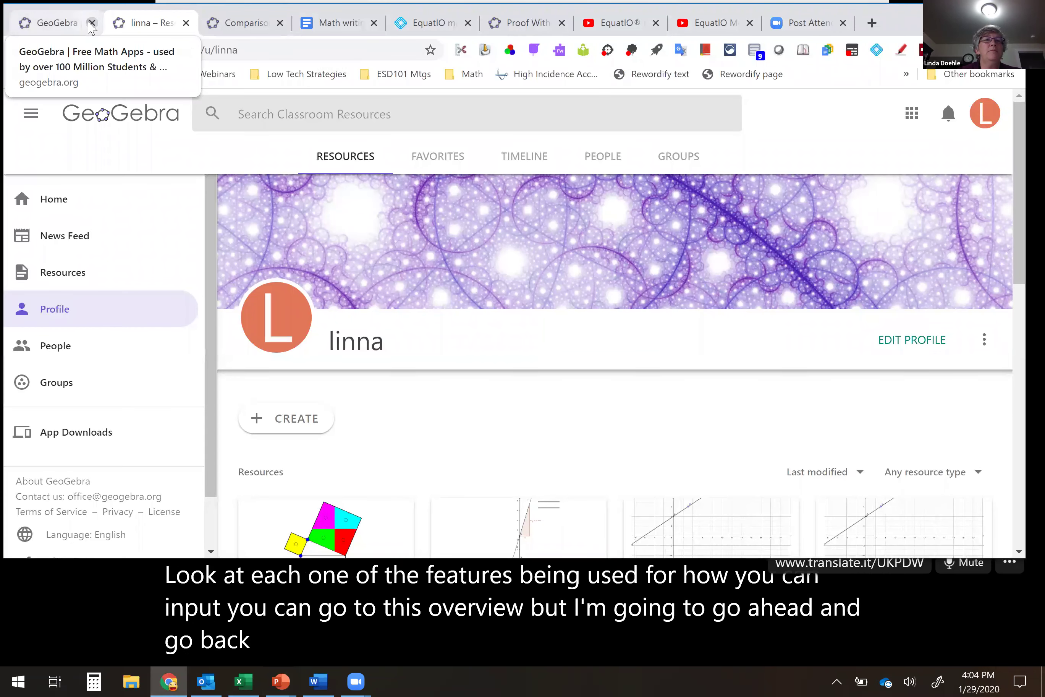
{"action": "left_click", "coordinate": [92, 23]}
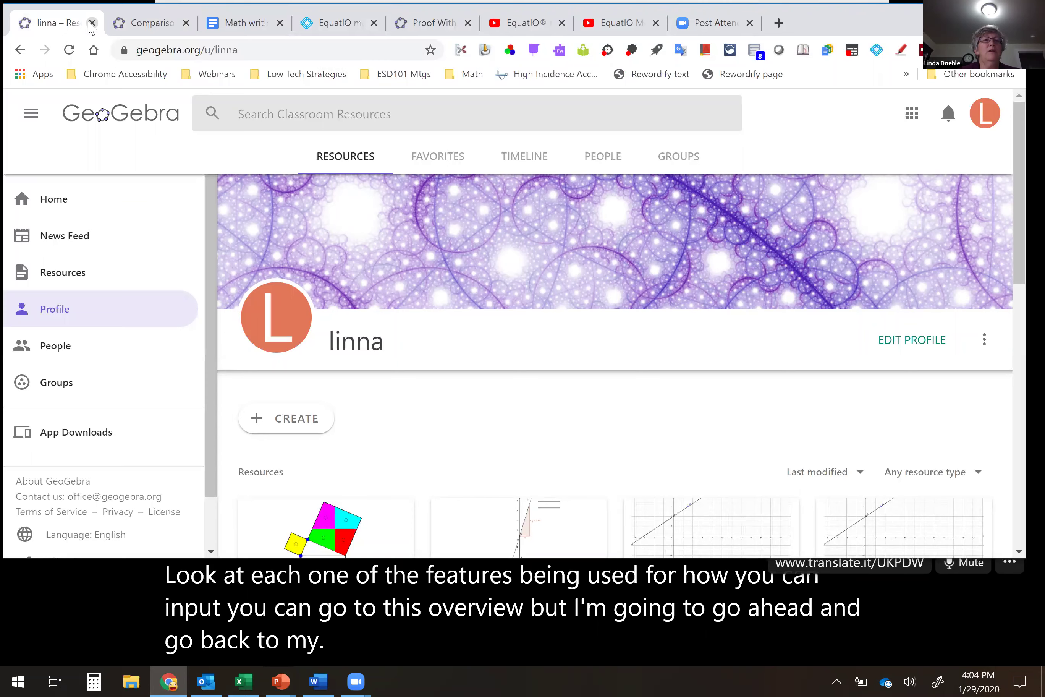
{"action": "left_click", "coordinate": [91, 23]}
{"action": "left_click", "coordinate": [92, 23]}
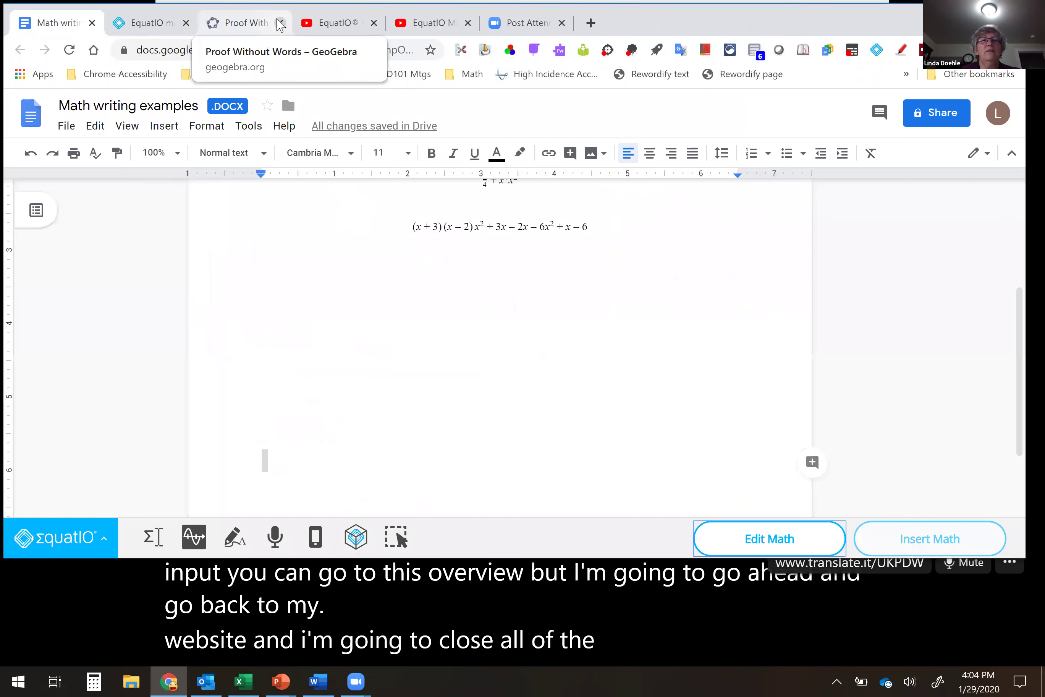
{"action": "left_click", "coordinate": [280, 23]}
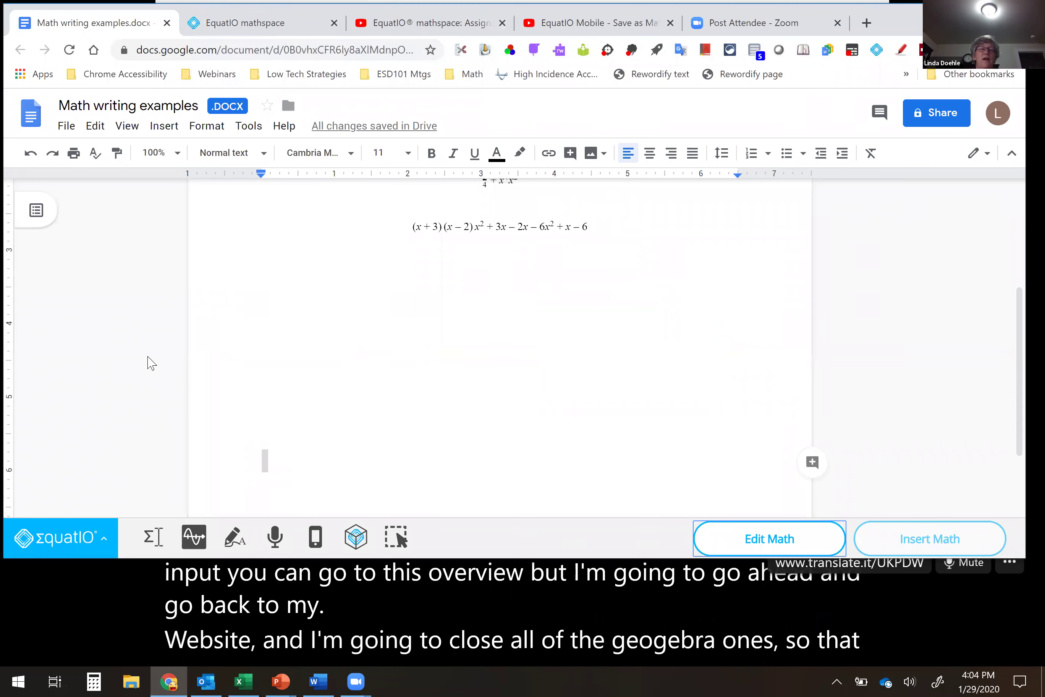
- Open EquatIO's equation editor and write x² + 4 = 13, using the squared prediction for the exponent
{"action": "scroll", "coordinate": [450, 495], "scroll_direction": "up", "scroll_amount": 5}
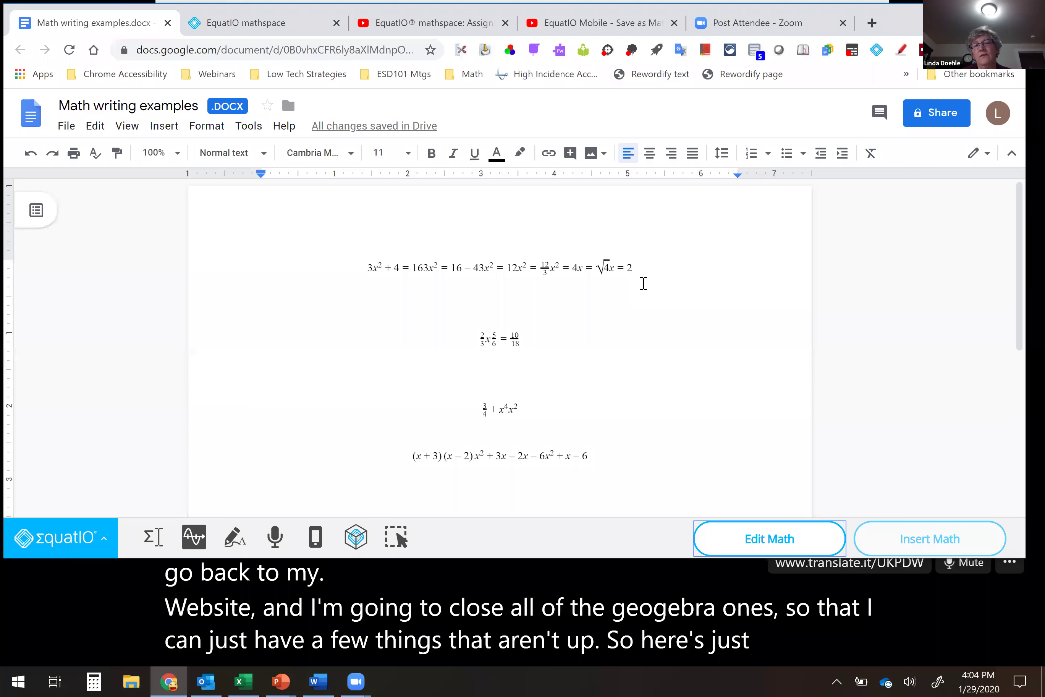
{"action": "scroll", "coordinate": [643, 283], "scroll_direction": "down", "scroll_amount": 5}
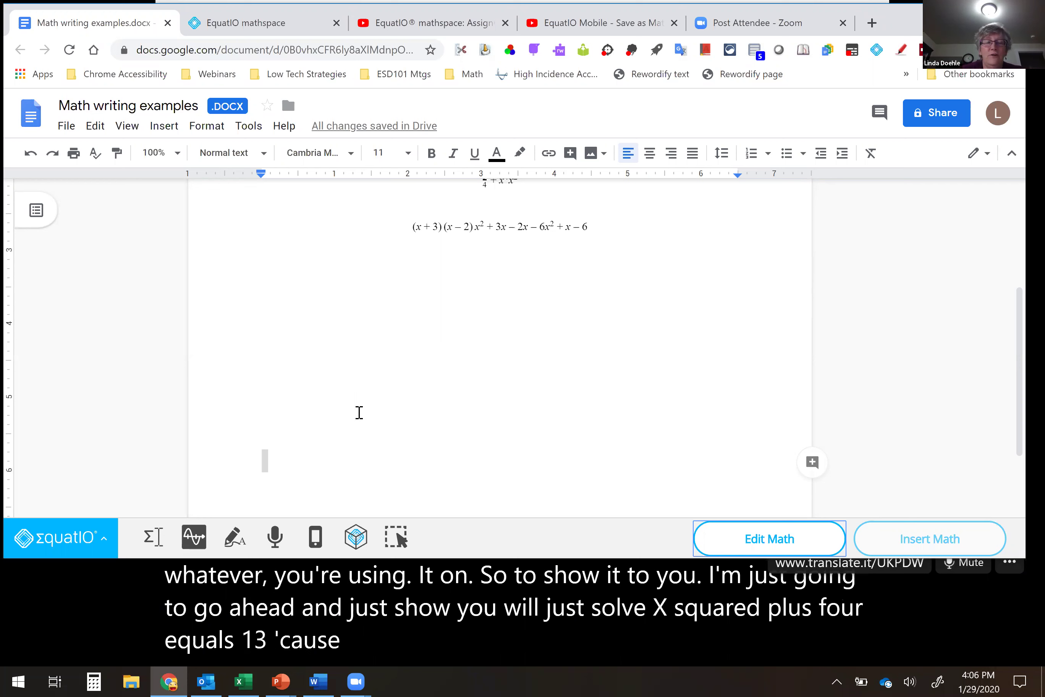
{"action": "left_click", "coordinate": [149, 539]}
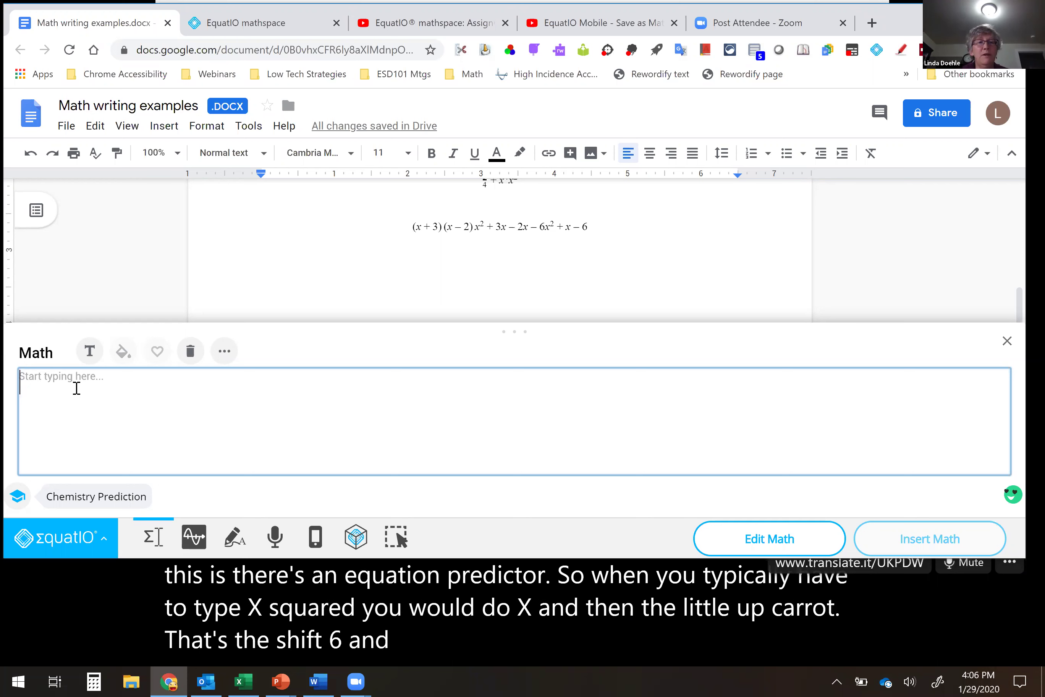
{"action": "type", "text": "xsq"}
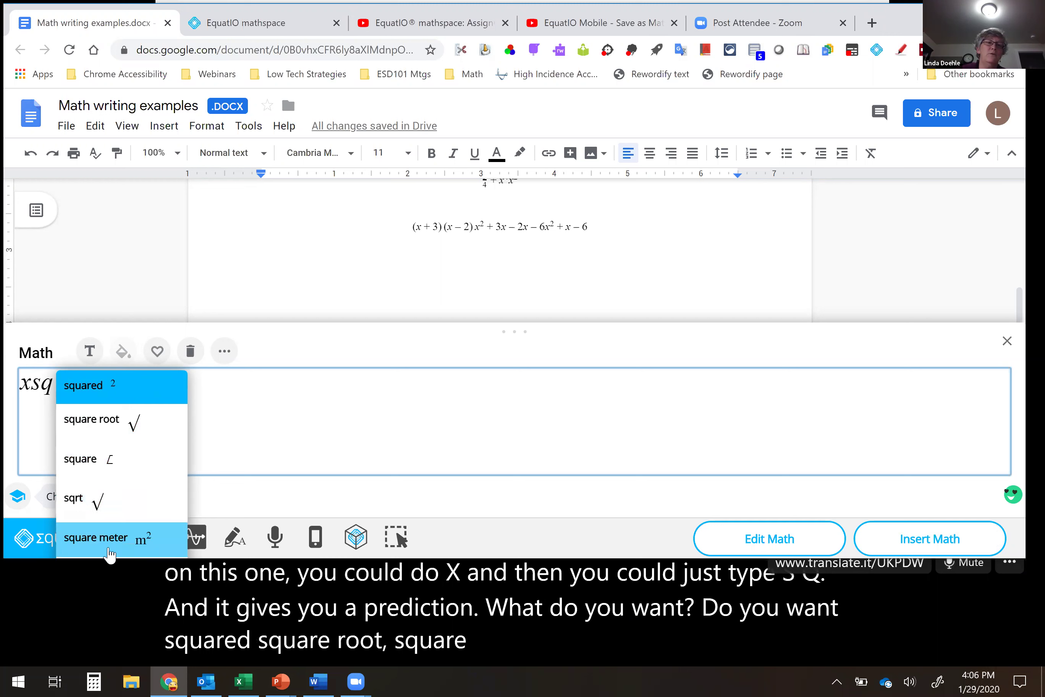
{"action": "left_click", "coordinate": [99, 384]}
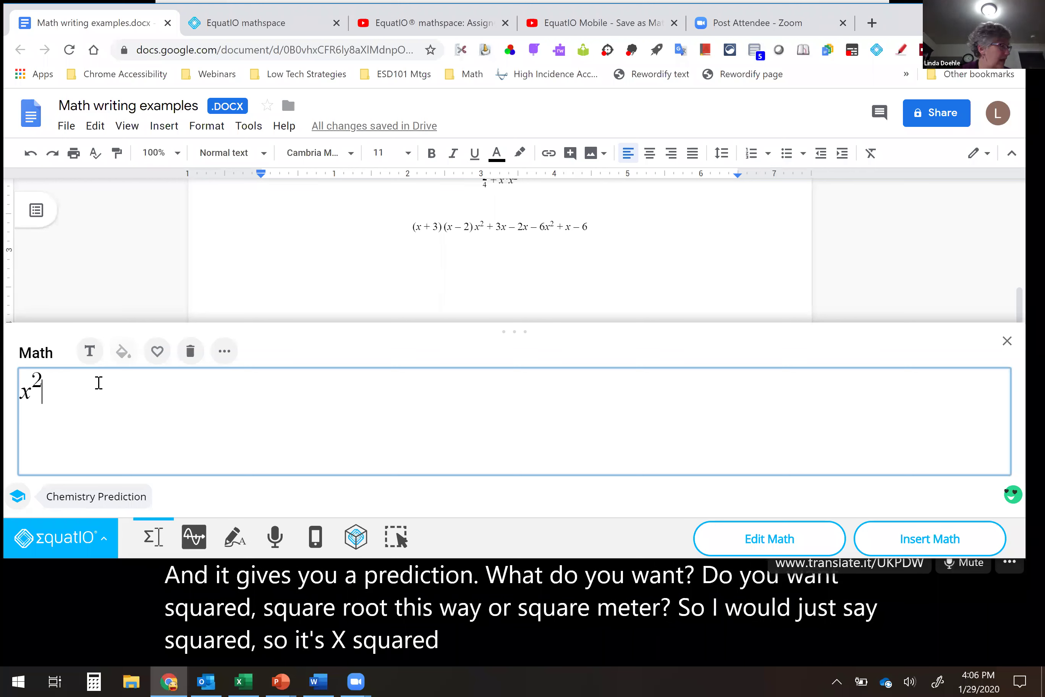
{"action": "type", "text": "+4"}
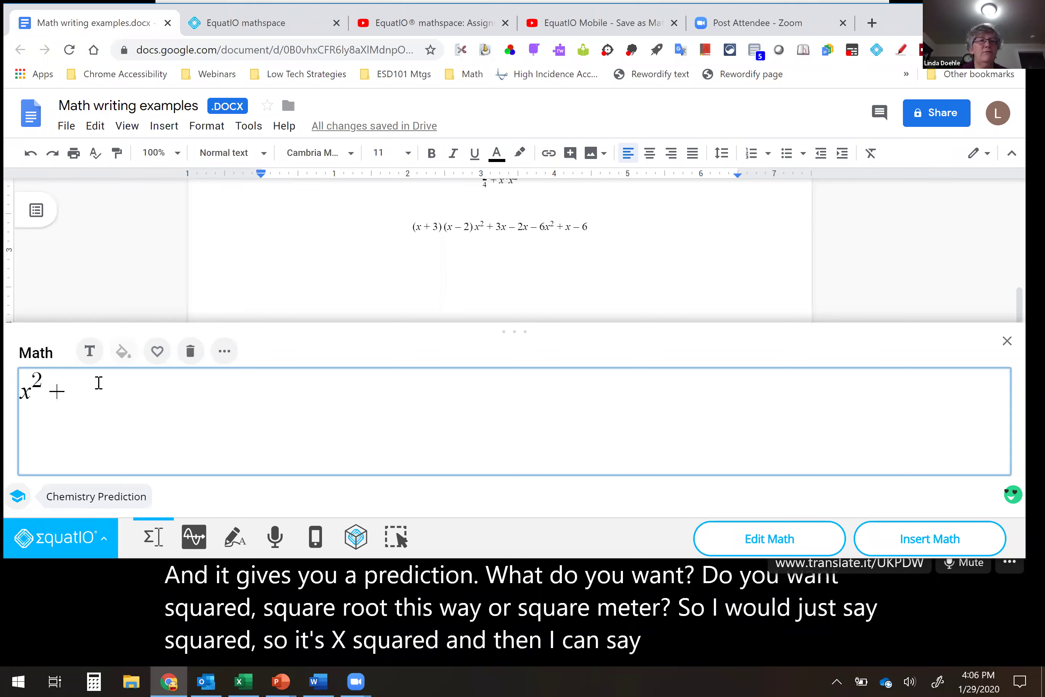
{"action": "type", "text": "=13"}
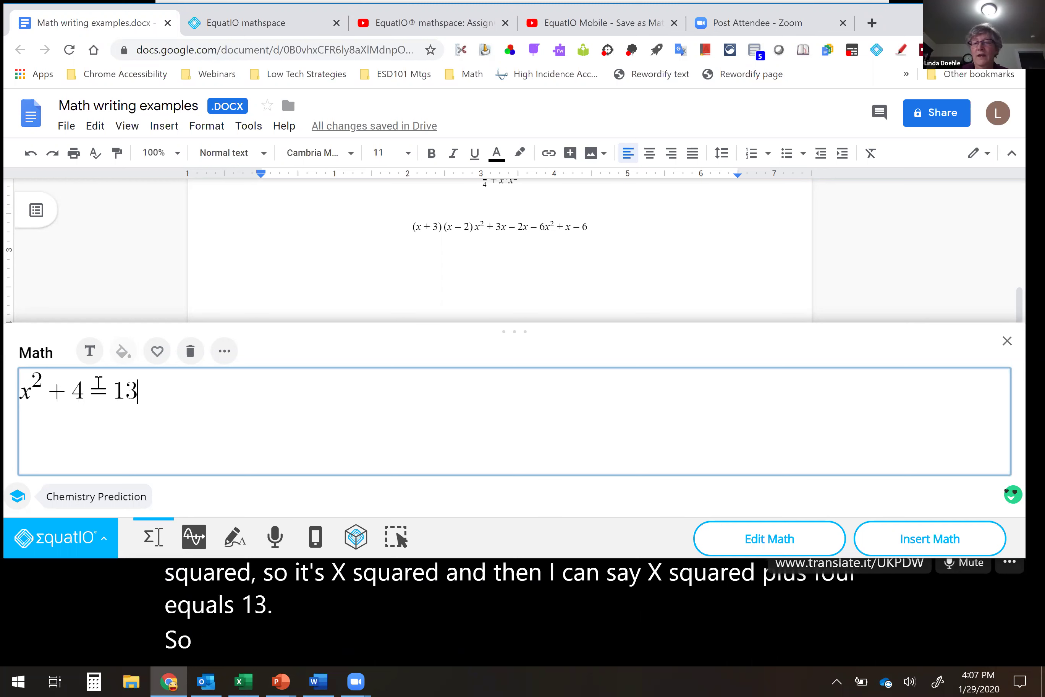
- Add a second line to the solution reading x² = 13 − 4, using the squared prediction
{"action": "key", "text": "Return"}
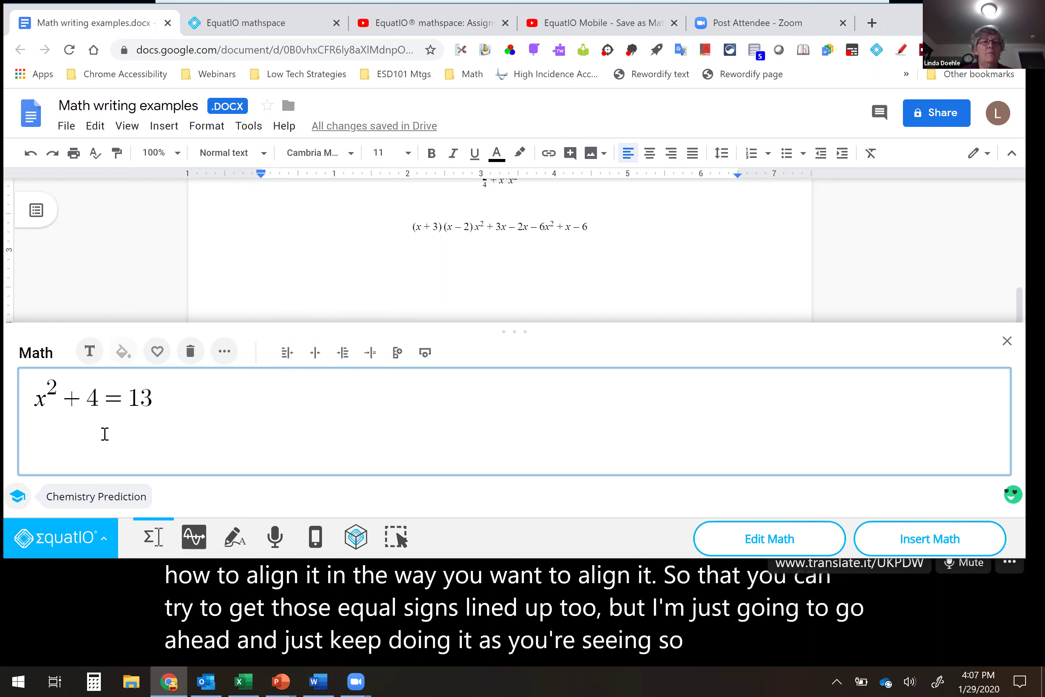
{"action": "type", "text": "xsq"}
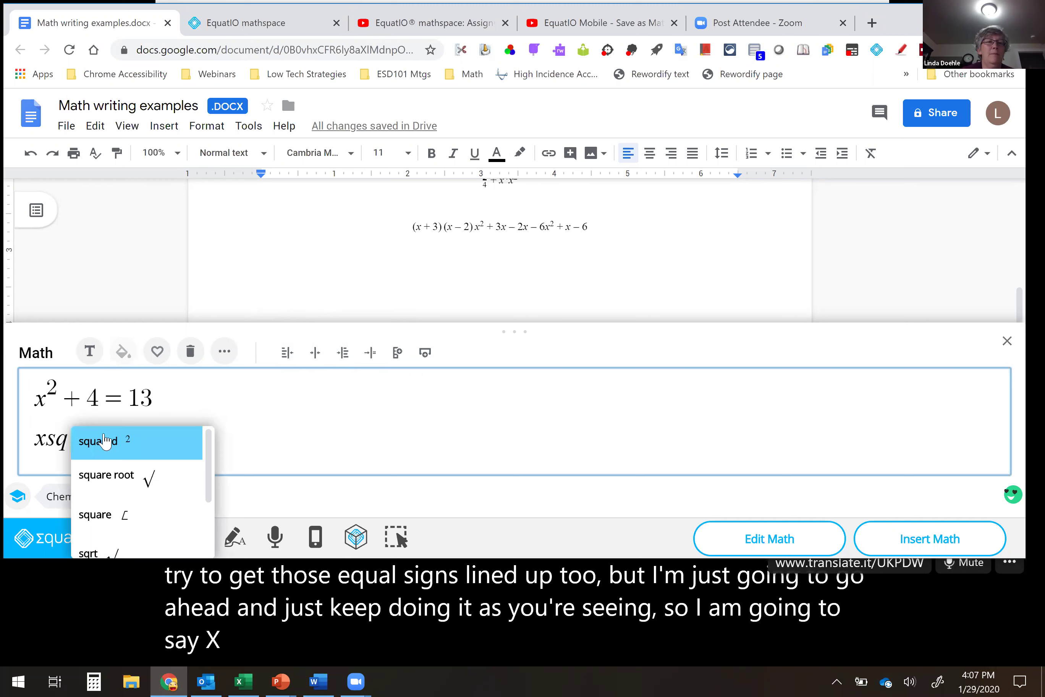
{"action": "left_click", "coordinate": [105, 440]}
{"action": "type", "text": "=13"}
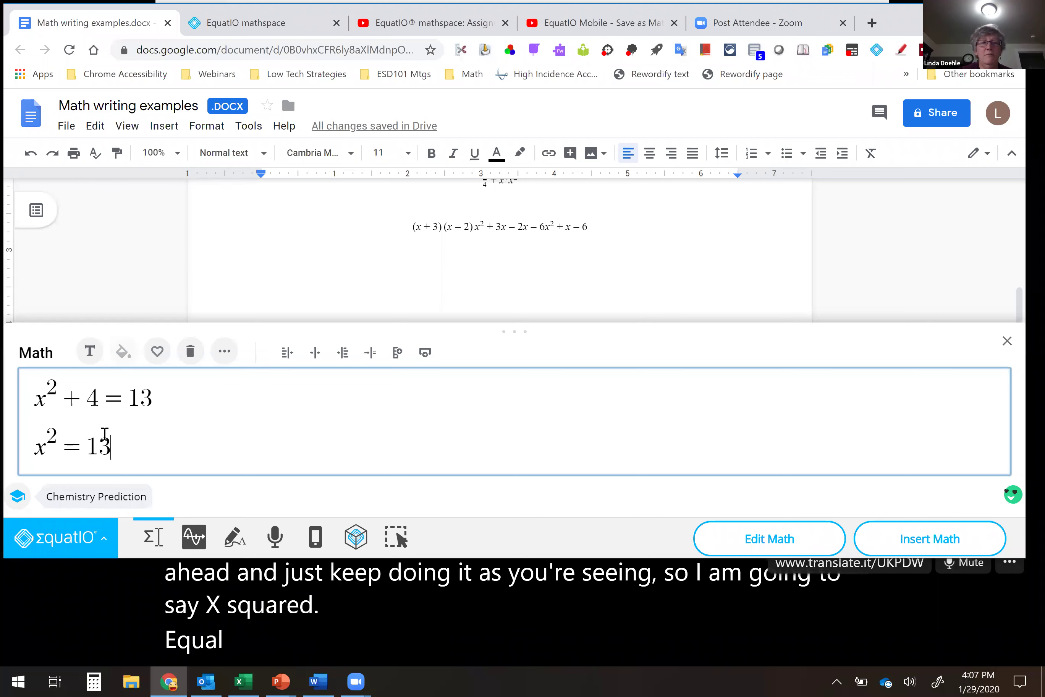
{"action": "type", "text": "-4"}
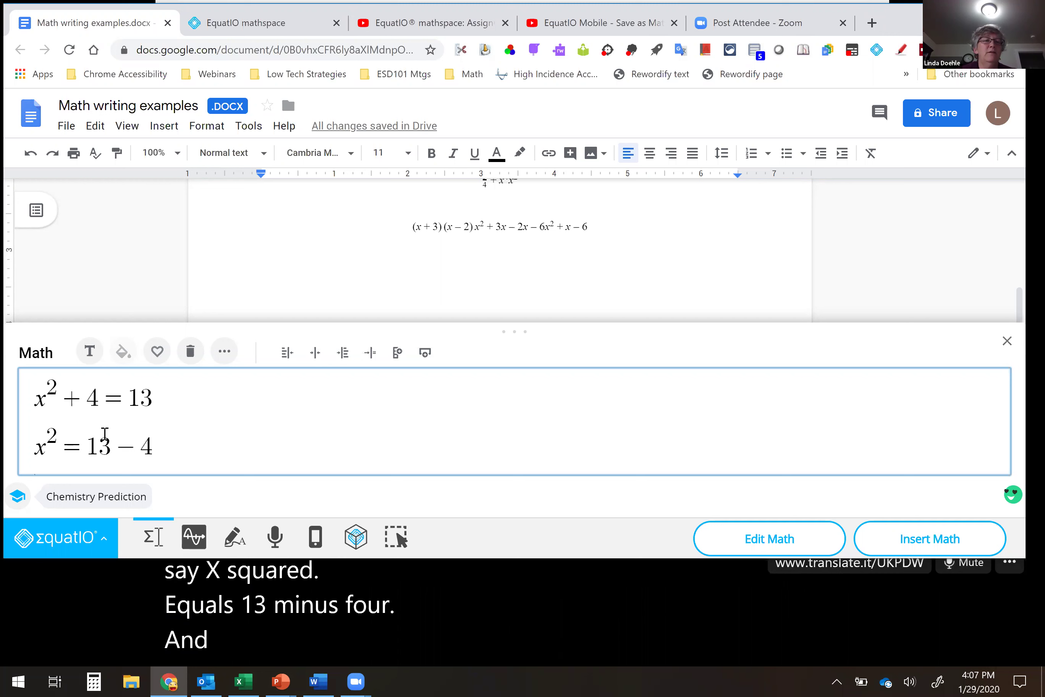
- Add a third line to the solution reading x² = 9, using the squared prediction
{"action": "key", "text": "Return"}
{"action": "type", "text": "xsq"}
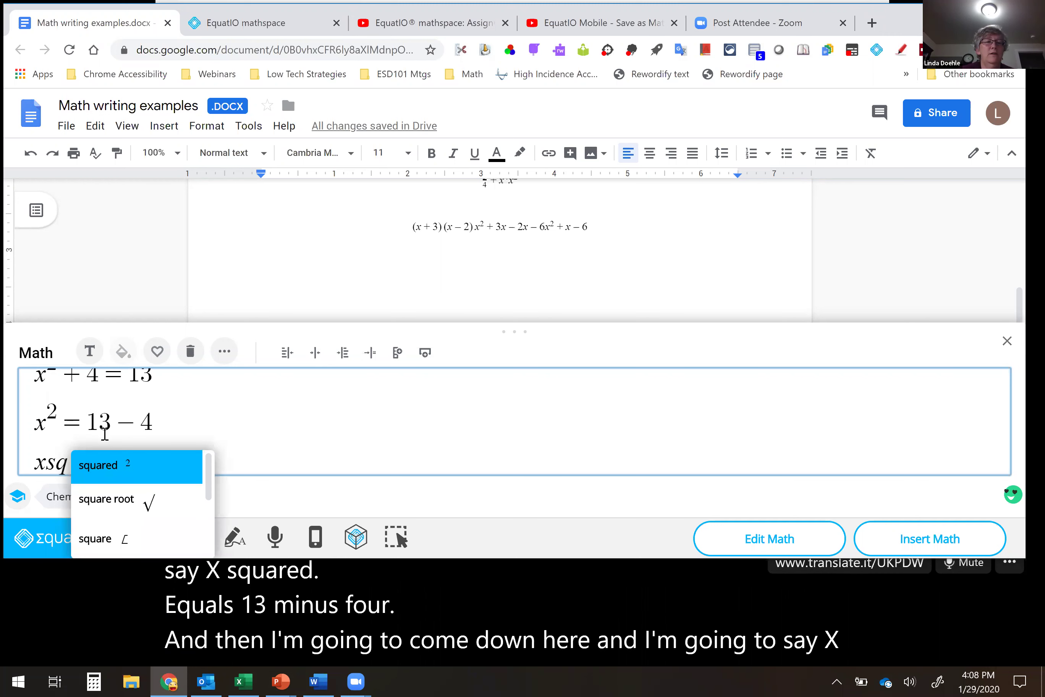
{"action": "left_click", "coordinate": [106, 467]}
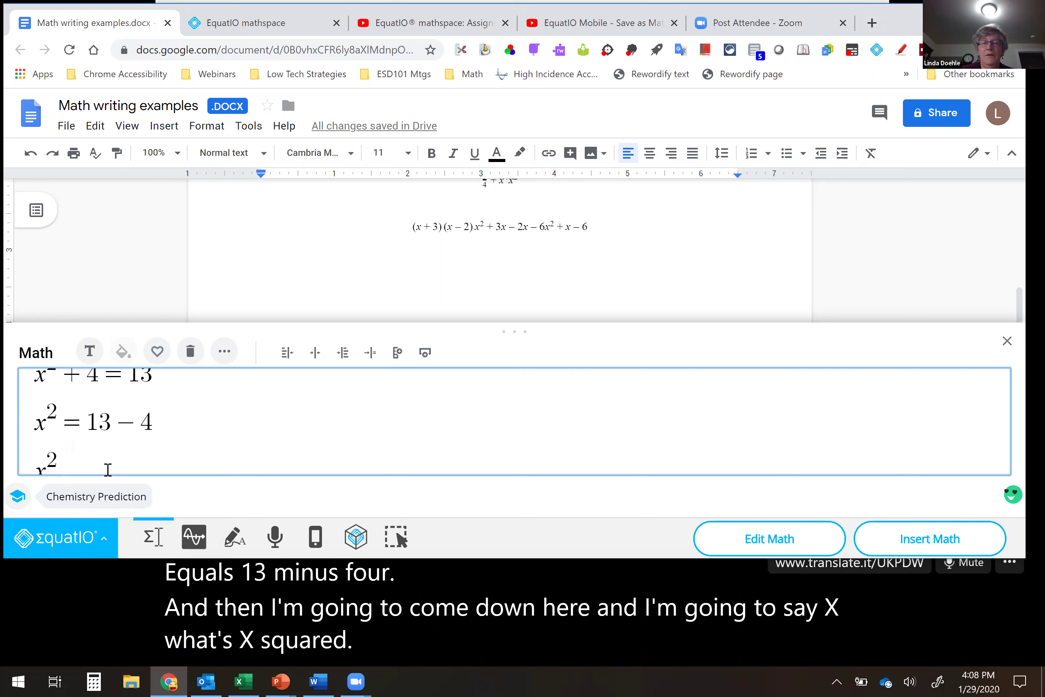
{"action": "type", "text": "=9"}
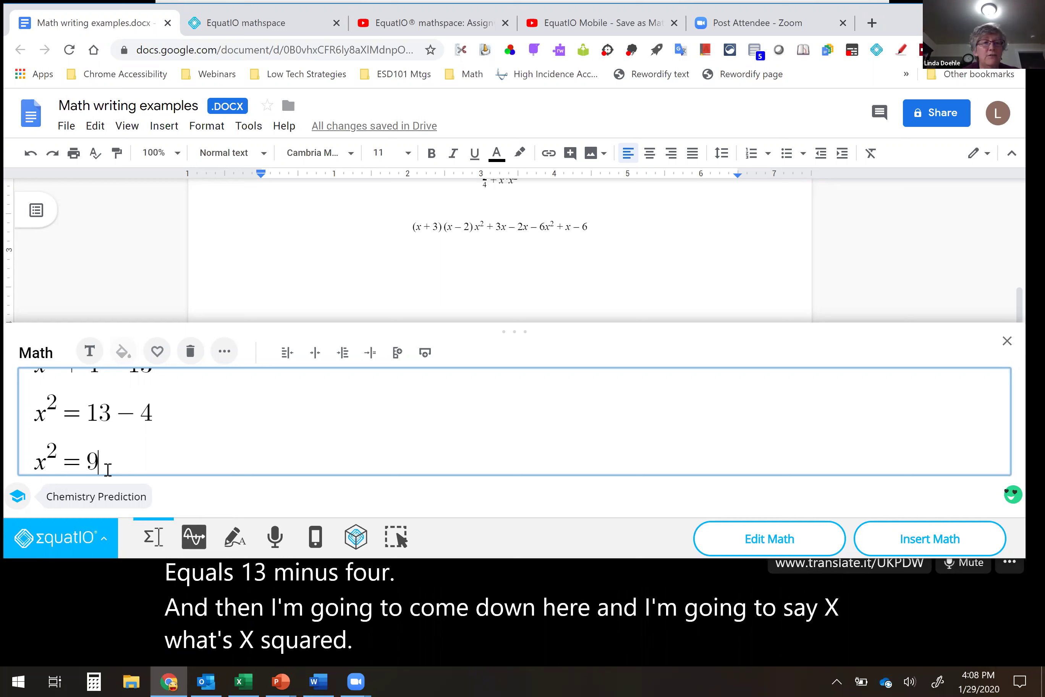
- Duplicate the x² = 9 line and replace x² in the copy with the square root of x², using the predictions
{"action": "key", "text": "Return"}
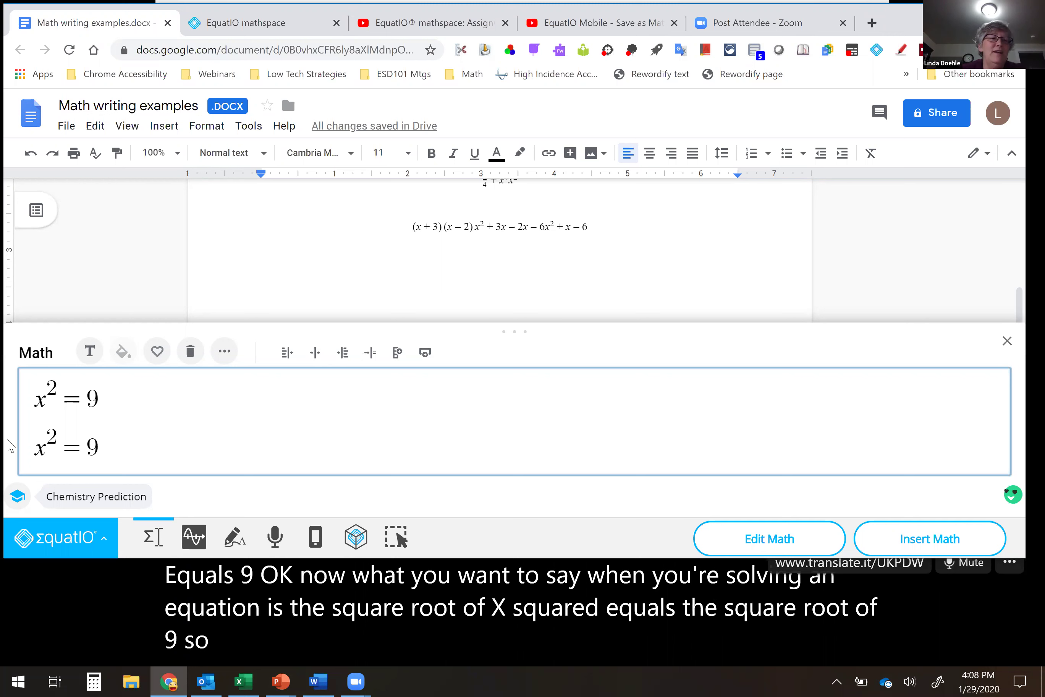
{"action": "left_click_drag", "start_coordinate": [34, 445], "coordinate": [51, 445]}
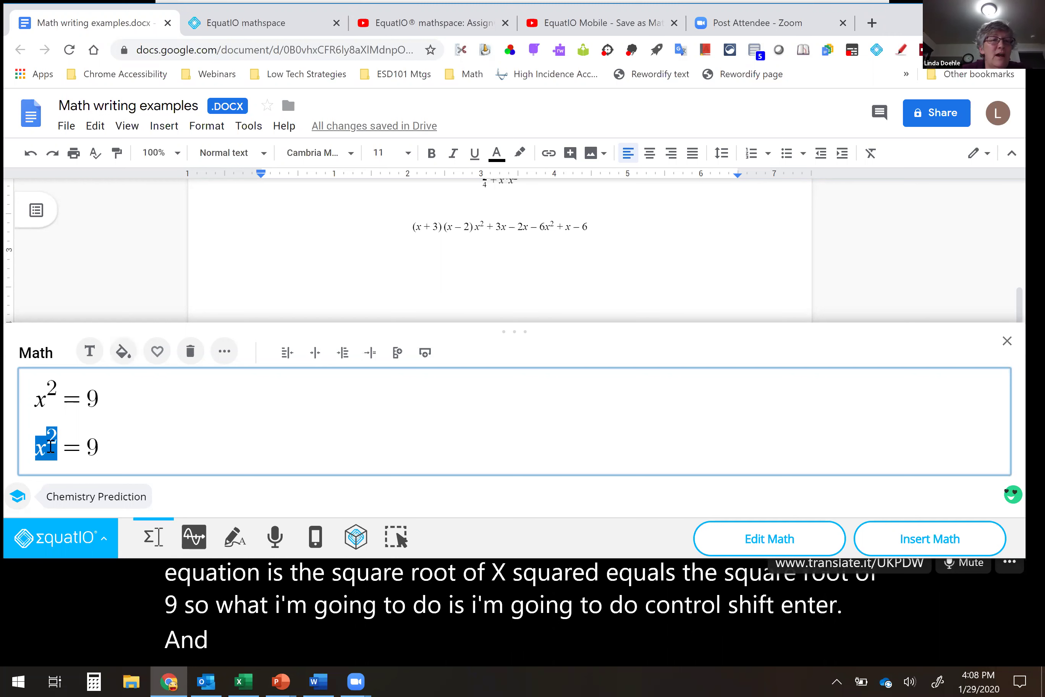
{"action": "type", "text": "sq"}
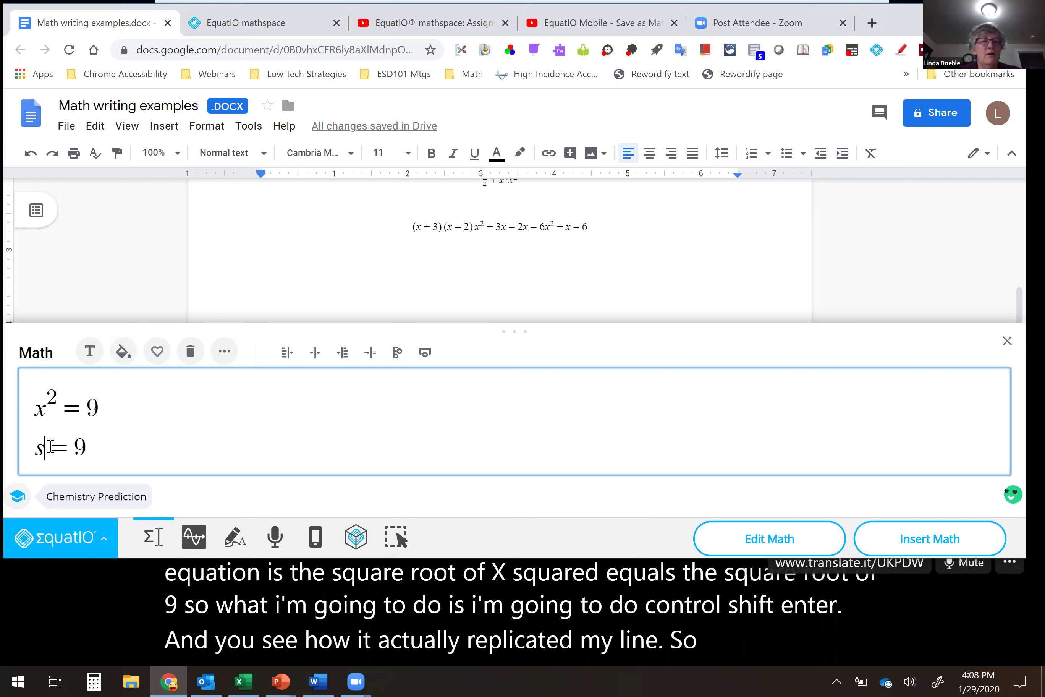
{"action": "key", "text": "BackSpace"}
{"action": "key", "text": "BackSpace"}
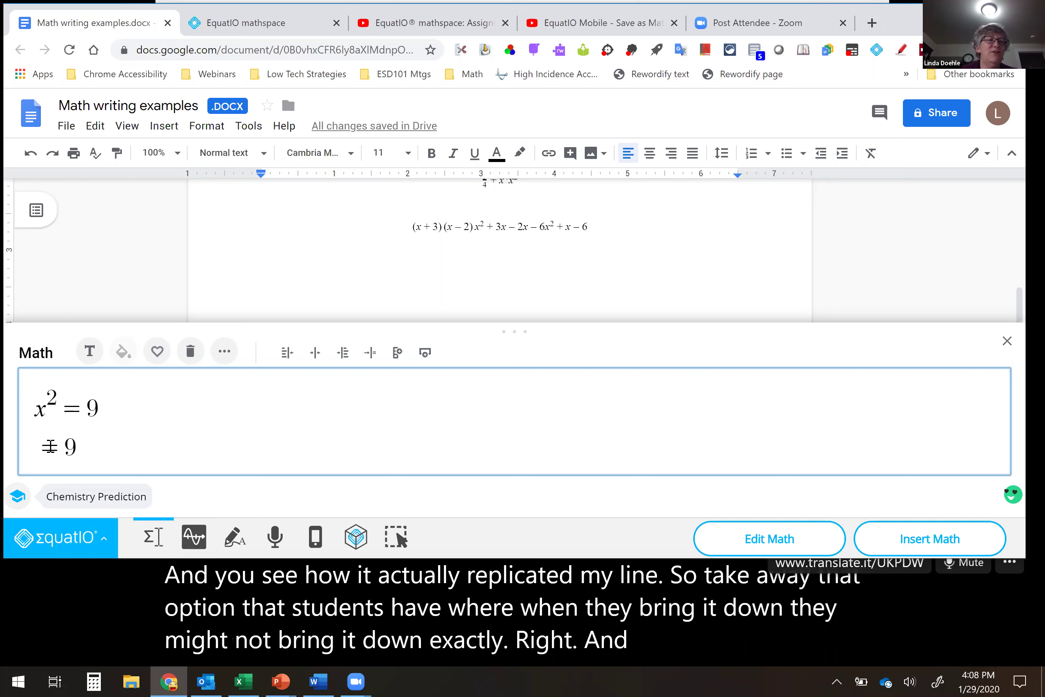
{"action": "type", "text": "sq"}
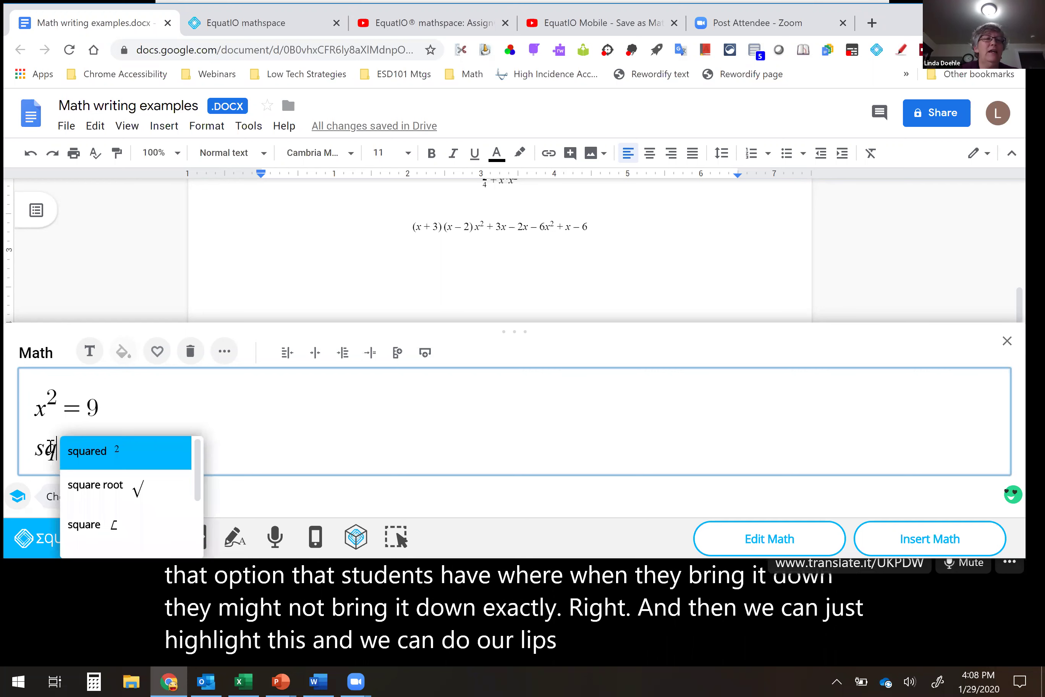
{"action": "left_click", "coordinate": [74, 492]}
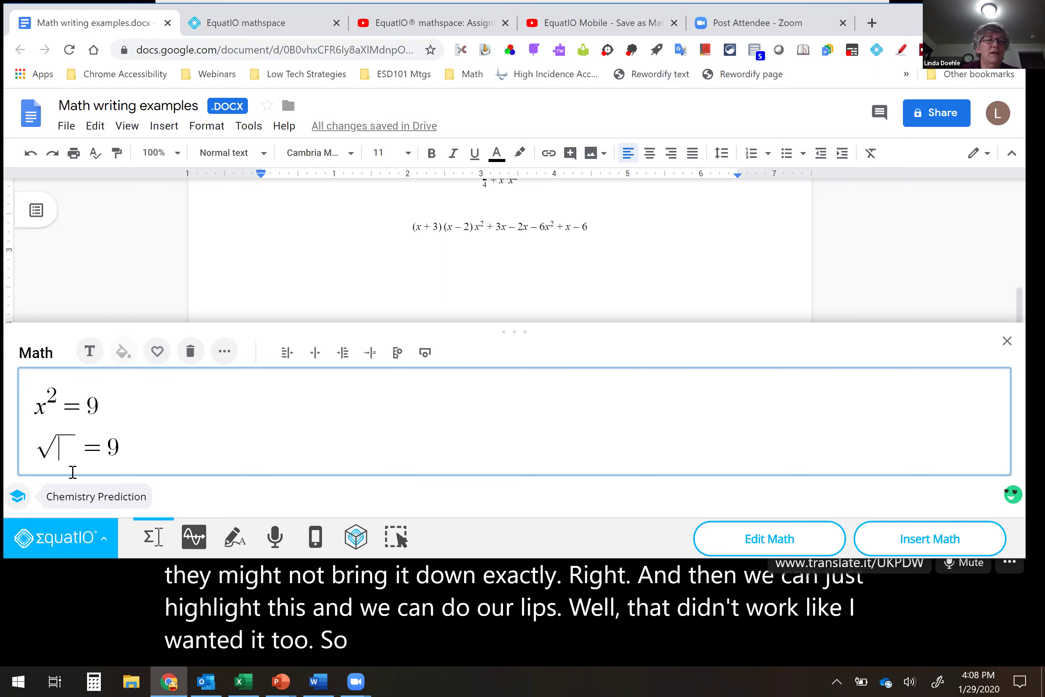
{"action": "type", "text": "xsq"}
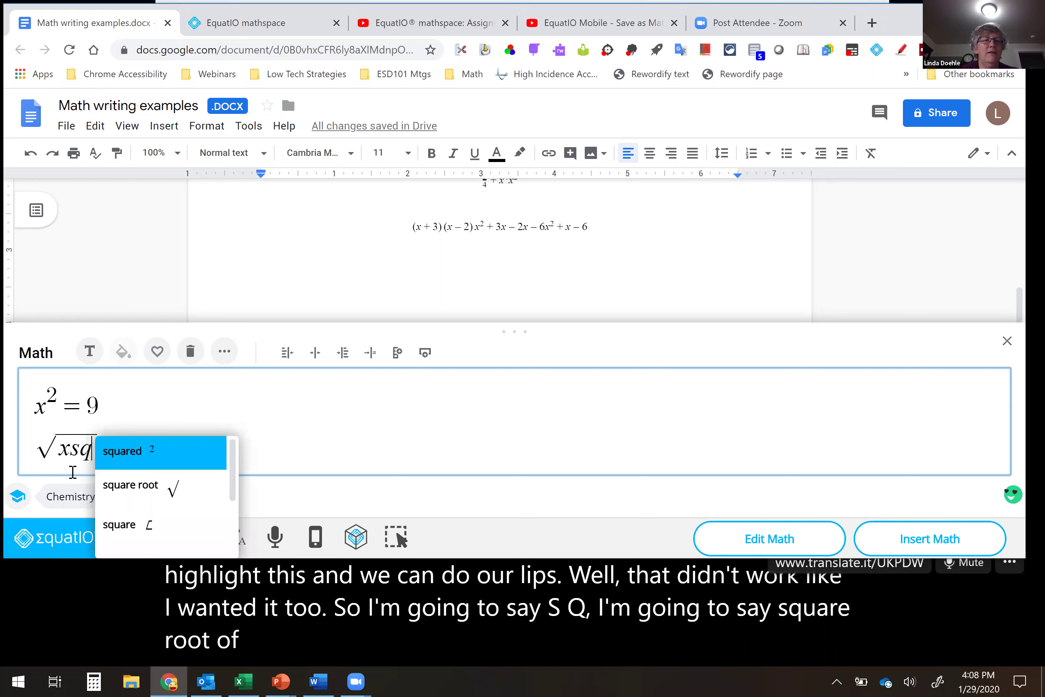
{"action": "left_click", "coordinate": [127, 455]}
- Replace the 9 in the duplicated line with √9, using the square root prediction
{"action": "left_click_drag", "start_coordinate": [117, 450], "coordinate": [133, 451]}
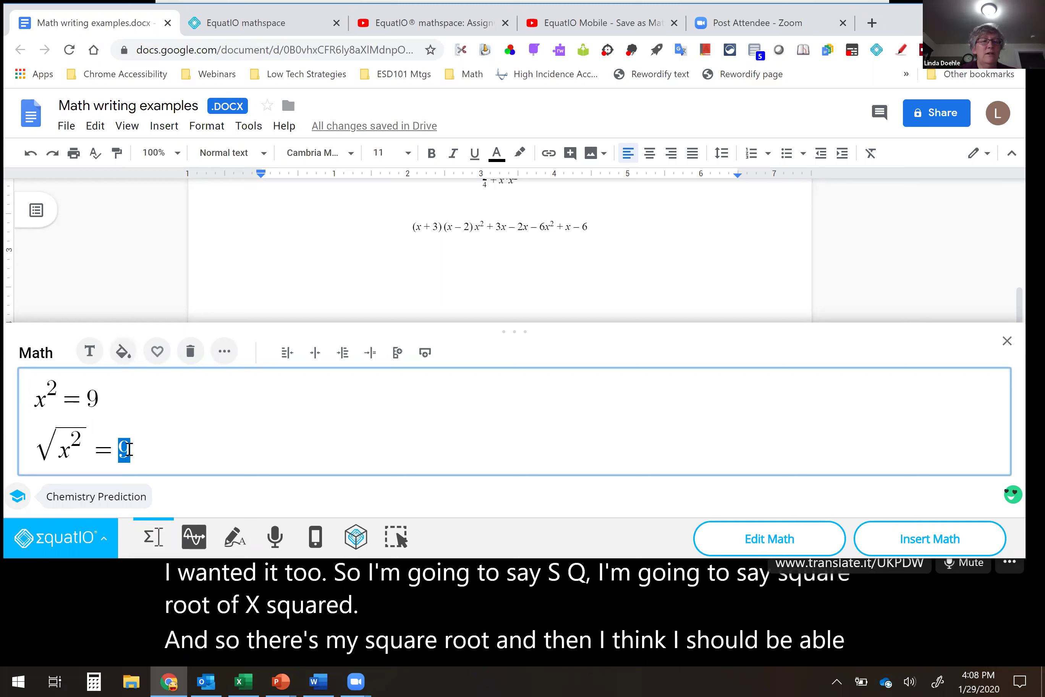
{"action": "type", "text": "sq"}
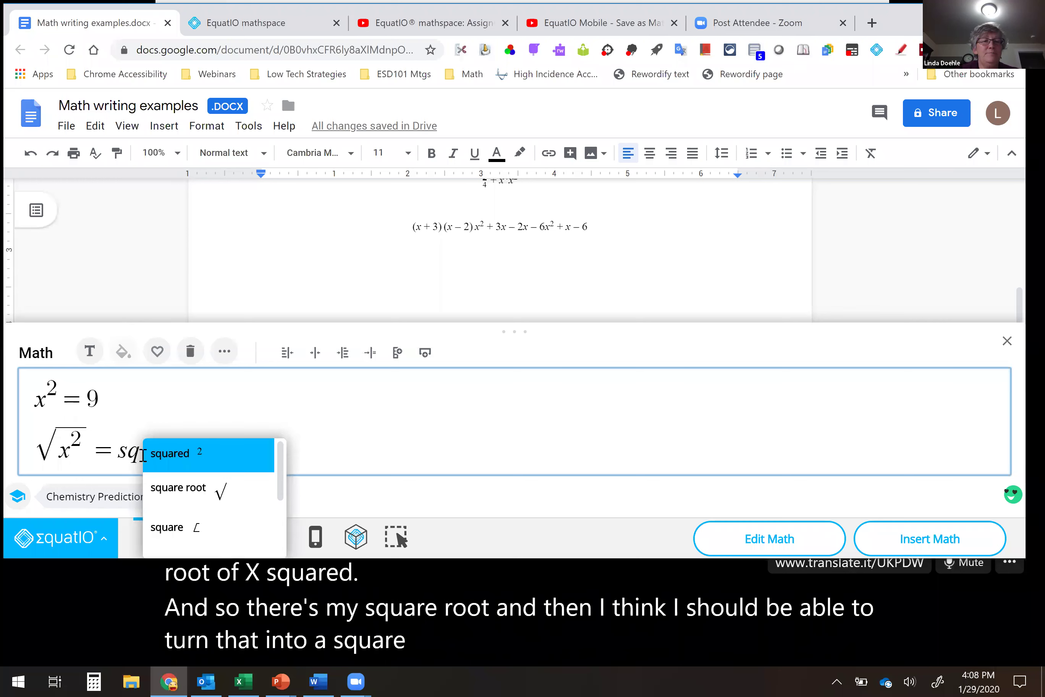
{"action": "left_click", "coordinate": [171, 488]}
{"action": "type", "text": "9"}
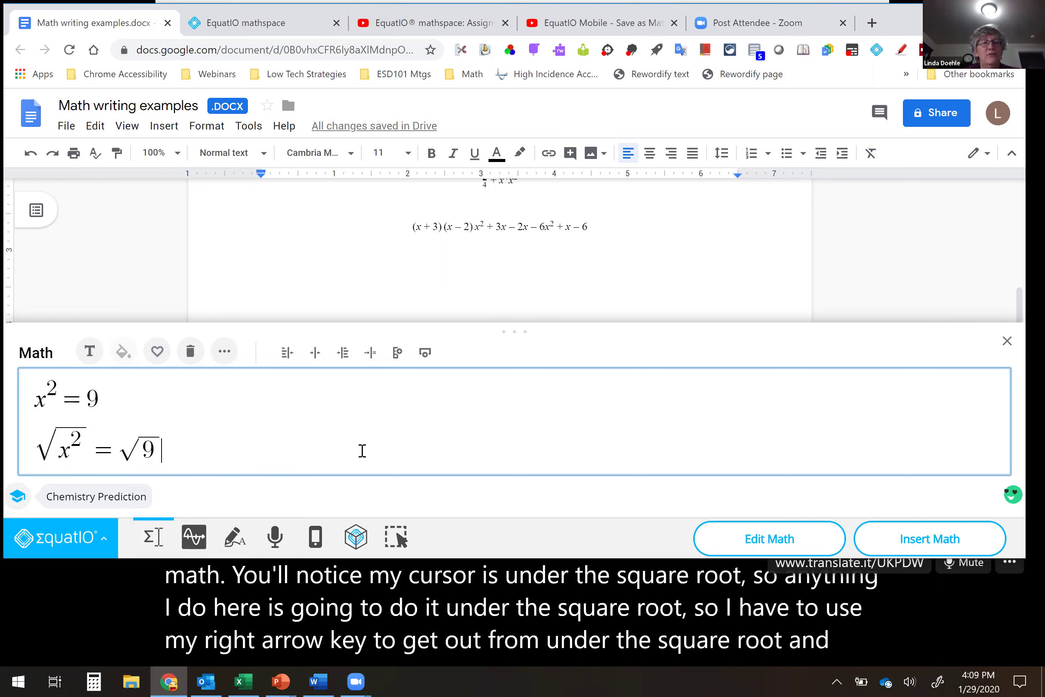
- Leave the square root and add a final line reading x = ±3, using the plus or minus prediction
{"action": "key", "text": "Right"}
{"action": "key", "text": "Return"}
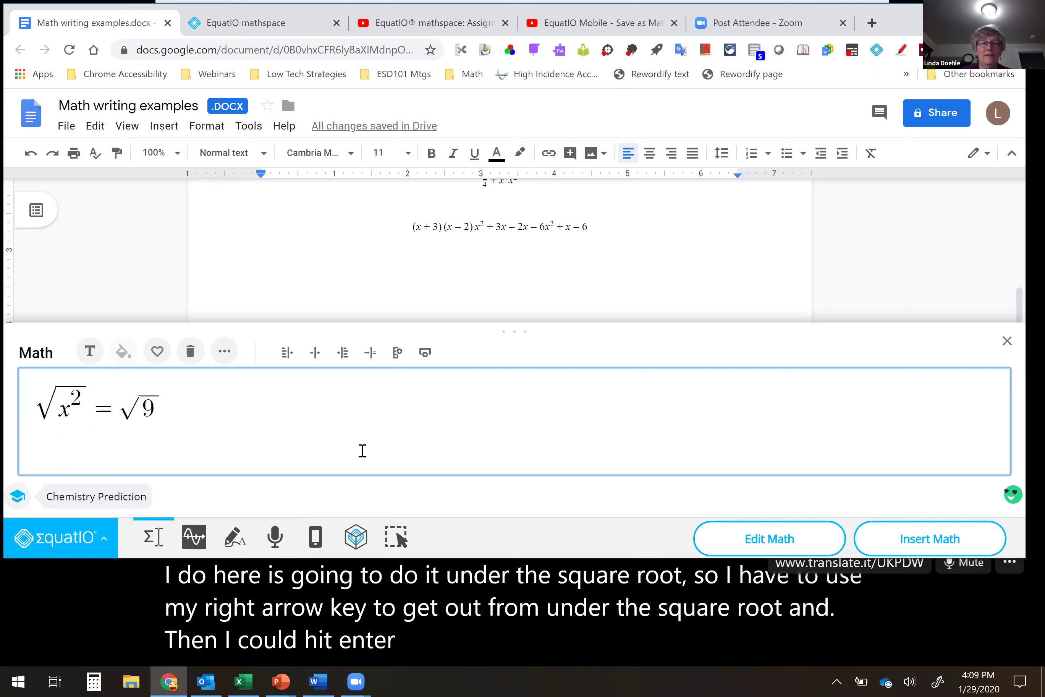
{"action": "type", "text": "x ="}
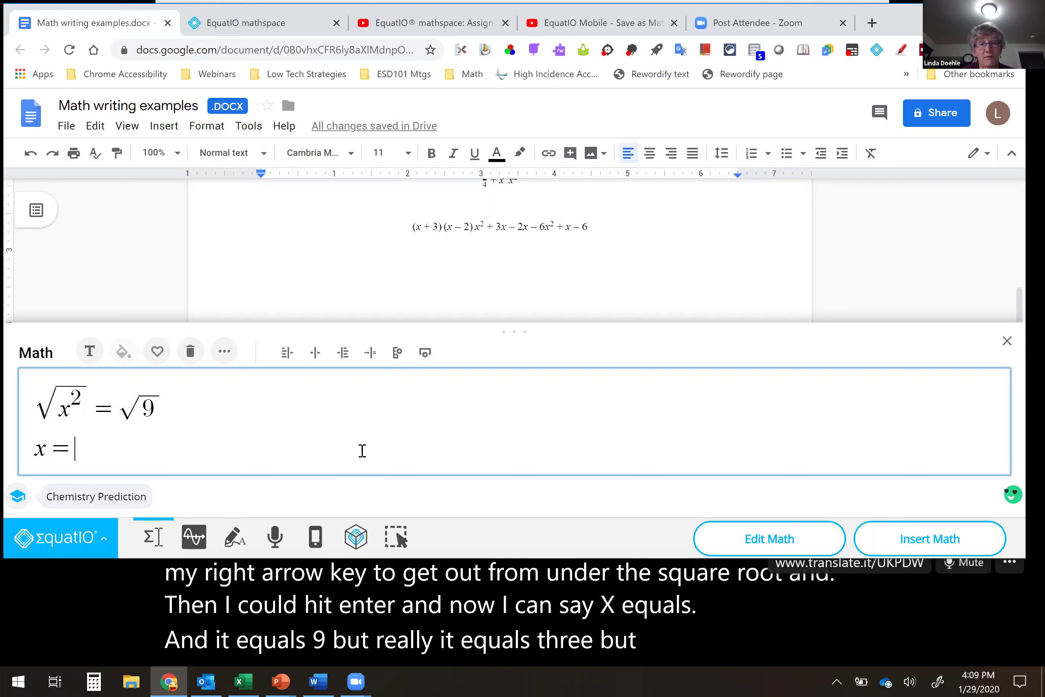
{"action": "type", "text": "pl"}
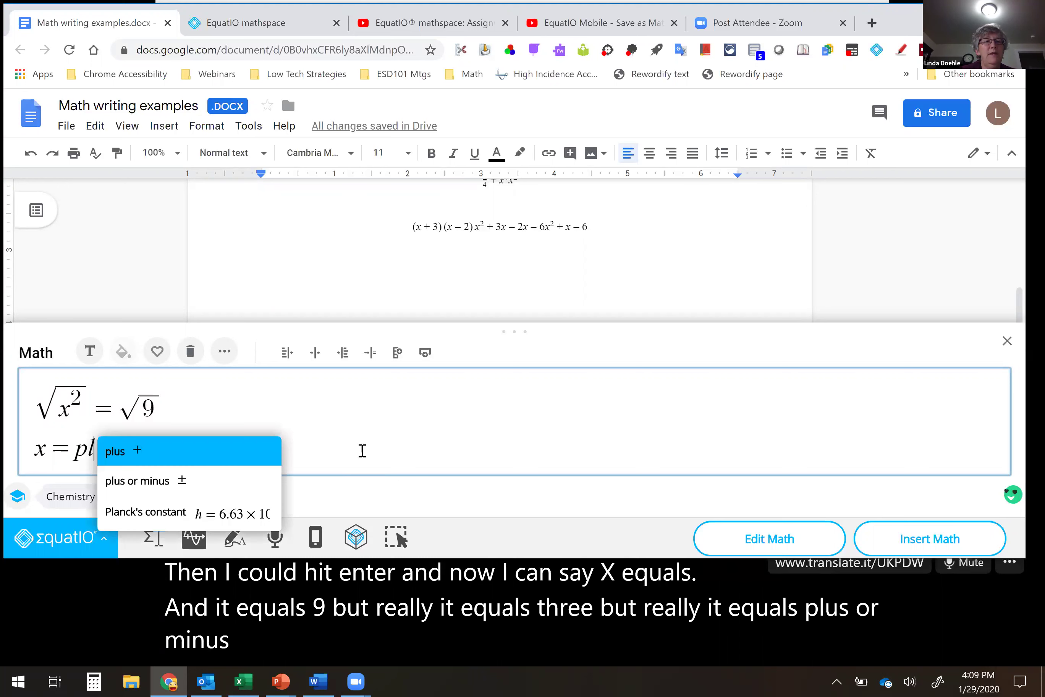
{"action": "left_click", "coordinate": [187, 483]}
{"action": "type", "text": "3"}
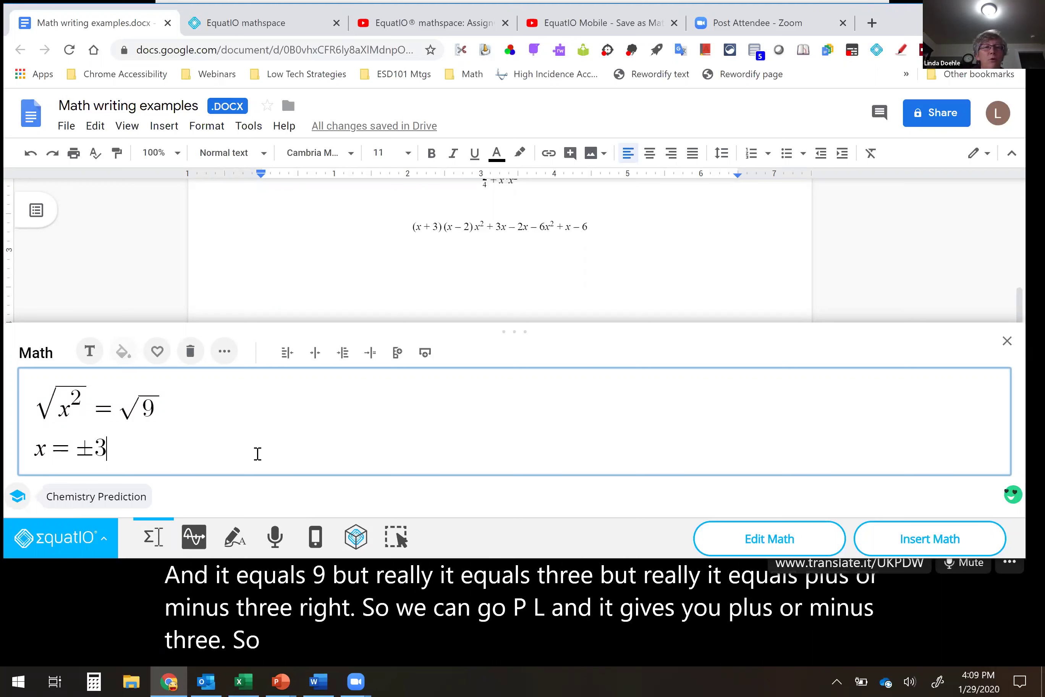
- Insert the worked solution into the document, a few blank lines below the (x + 3)(x − 2) expression
{"action": "mouse_move", "coordinate": [519, 330]}
{"action": "left_mouse_down"}
{"action": "mouse_move", "coordinate": [515, 254]}
{"action": "mouse_move", "coordinate": [511, 340]}
{"action": "left_mouse_up"}
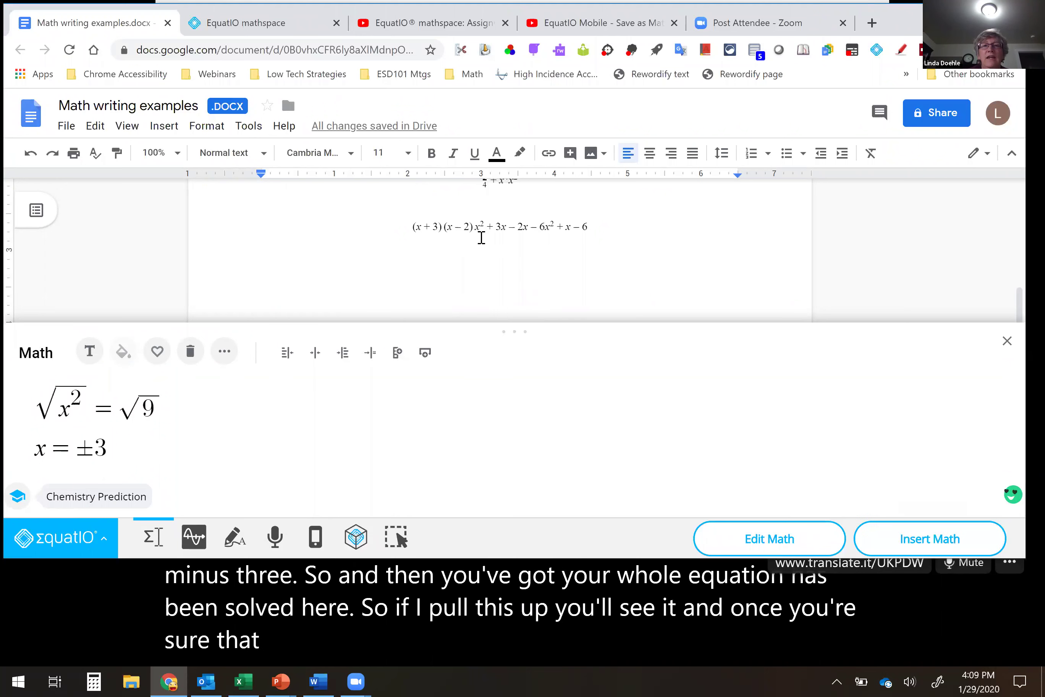
{"action": "left_click", "coordinate": [590, 227]}
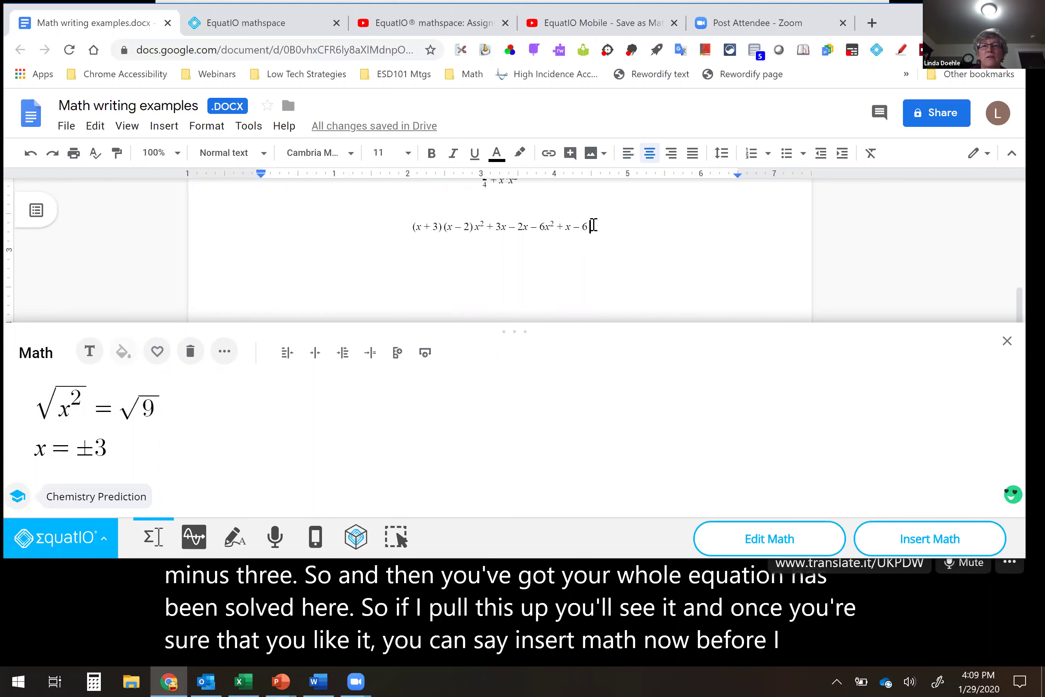
{"action": "key", "text": "Return"}
{"action": "key", "text": "Return"}
{"action": "key", "text": "Return"}
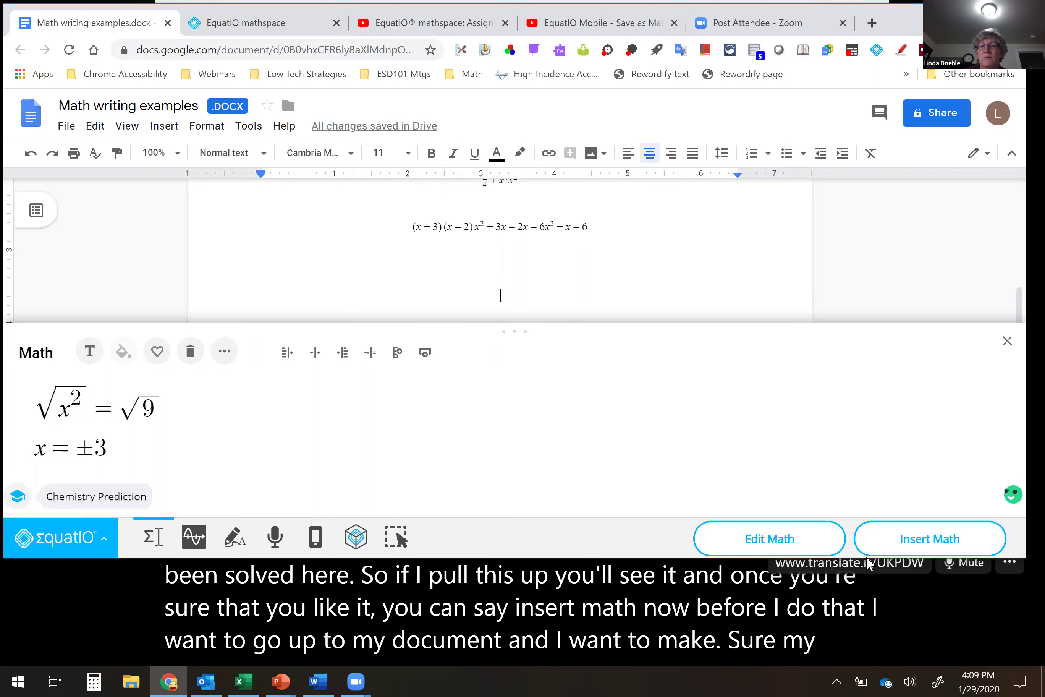
{"action": "left_click", "coordinate": [913, 548]}
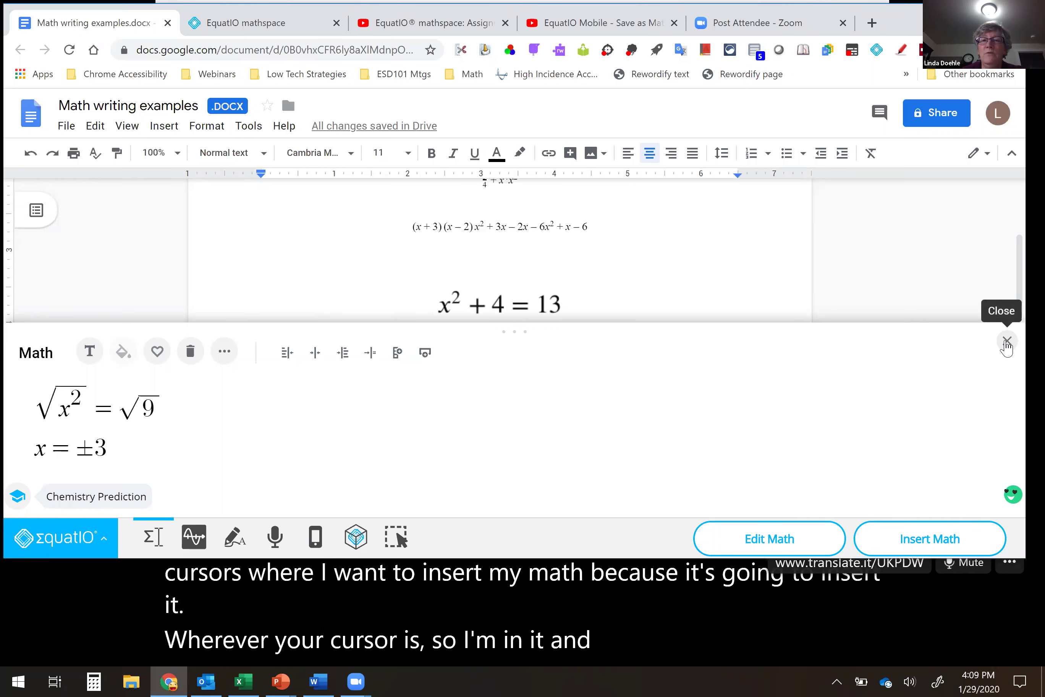
- Close the equation editor and shrink the inserted solution image proportionally to about 1 inch wide
{"action": "left_click", "coordinate": [1007, 343]}
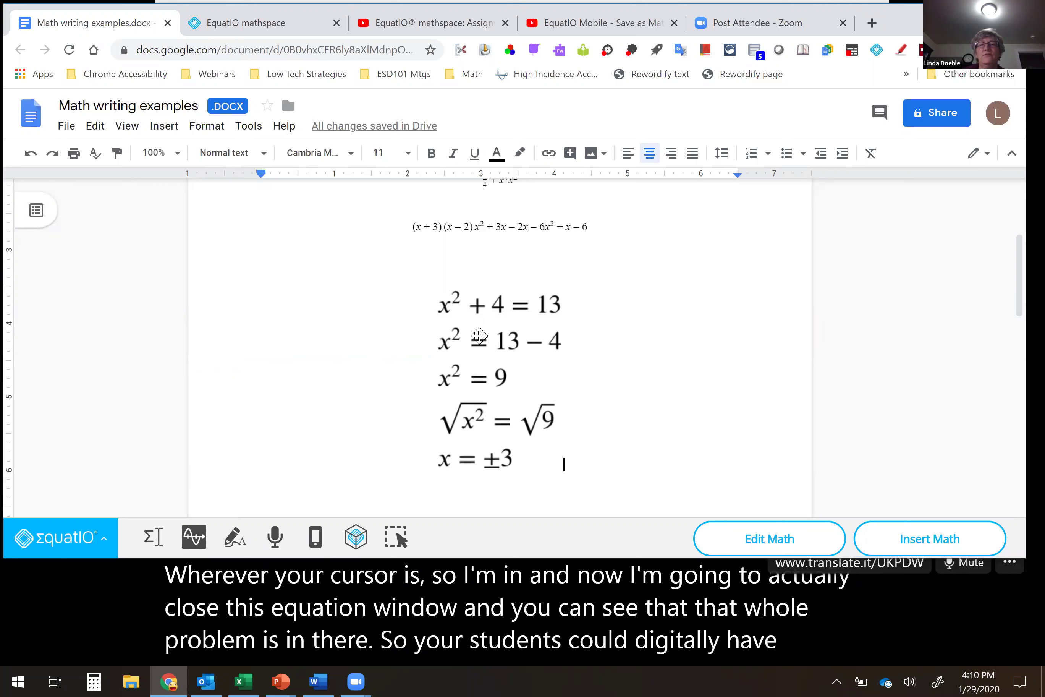
{"action": "left_click", "coordinate": [472, 353]}
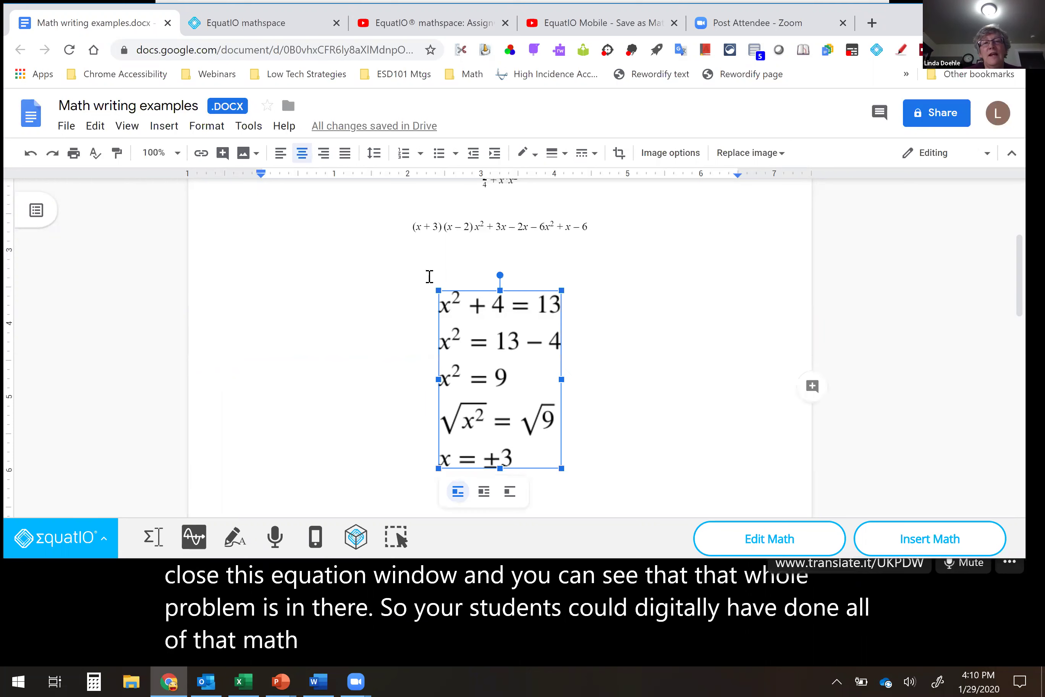
{"action": "left_click_drag", "start_coordinate": [439, 291], "coordinate": [504, 376]}
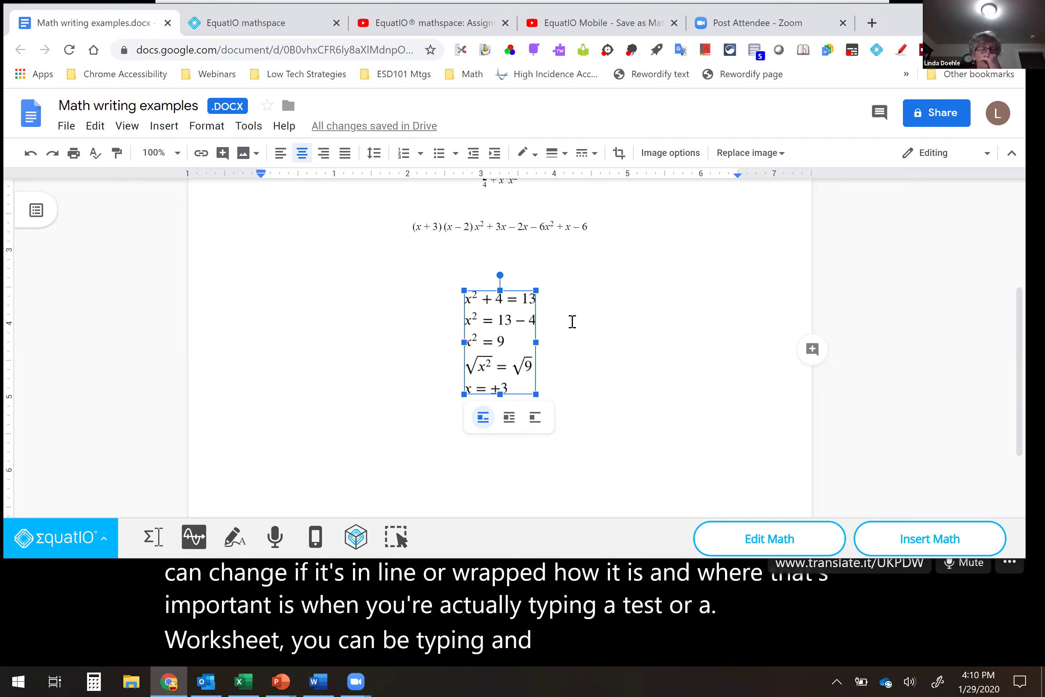
- Add two blank lines below the worked-solution image in the document
{"action": "left_click", "coordinate": [568, 405]}
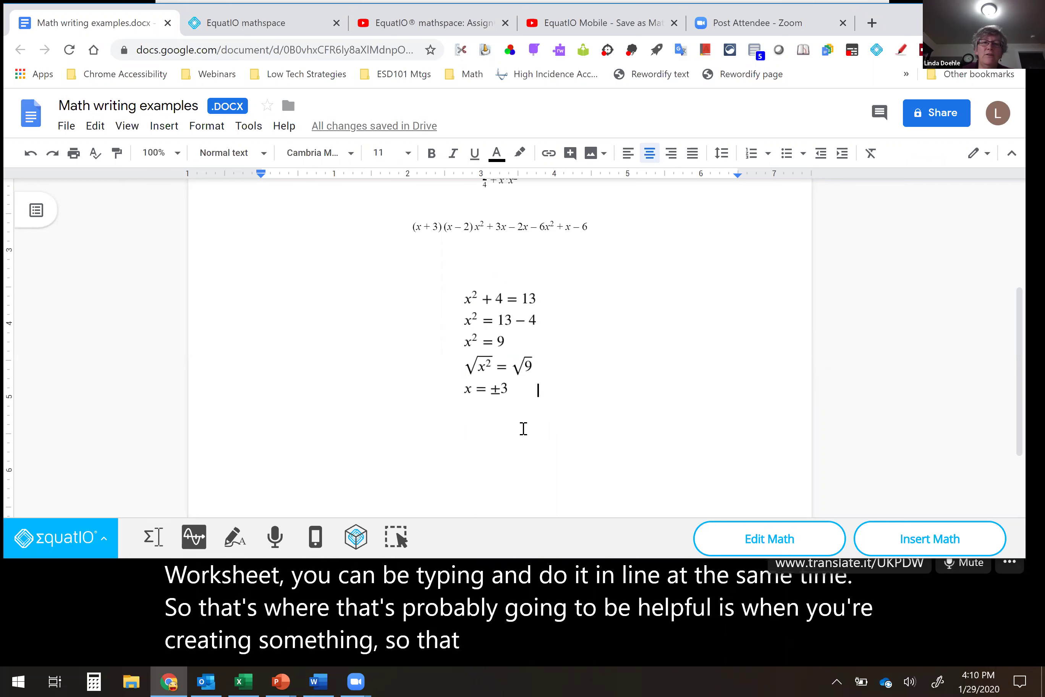
{"action": "key", "text": "Return"}
{"action": "key", "text": "Return"}
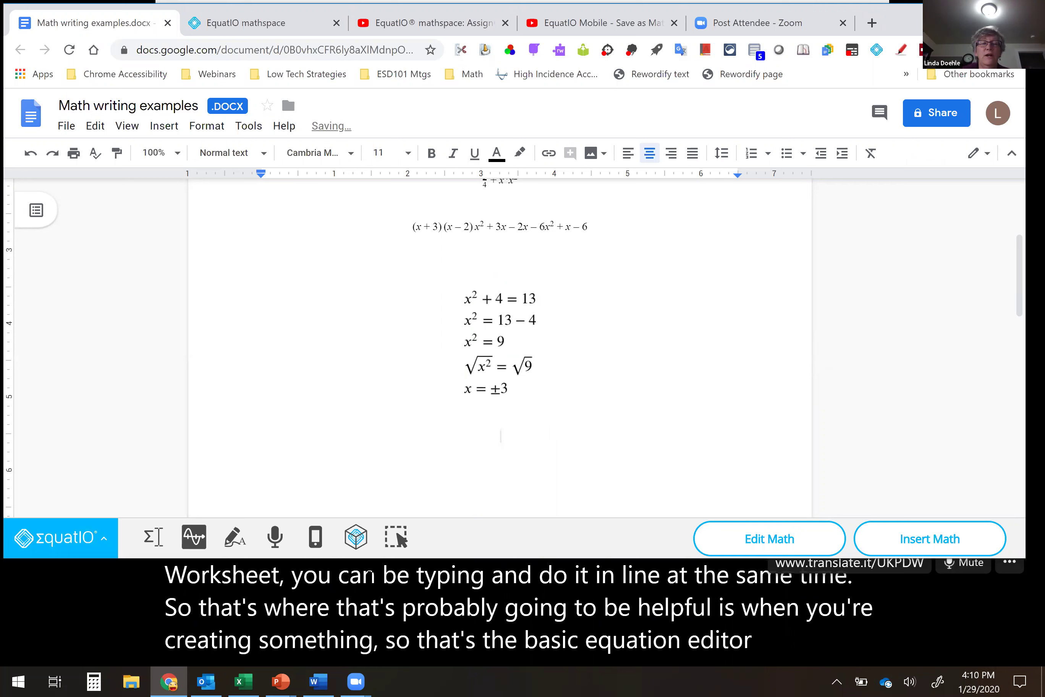
- Reopen the equation editor and clear the previous worked solution from it
{"action": "left_click", "coordinate": [153, 538]}
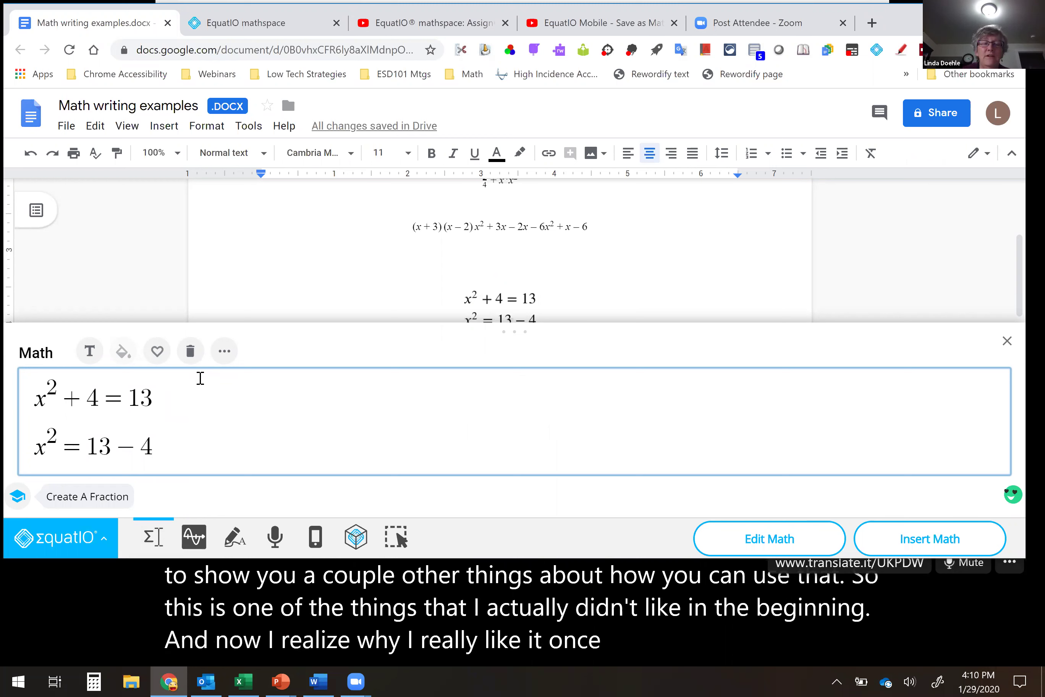
{"action": "left_click", "coordinate": [191, 351]}
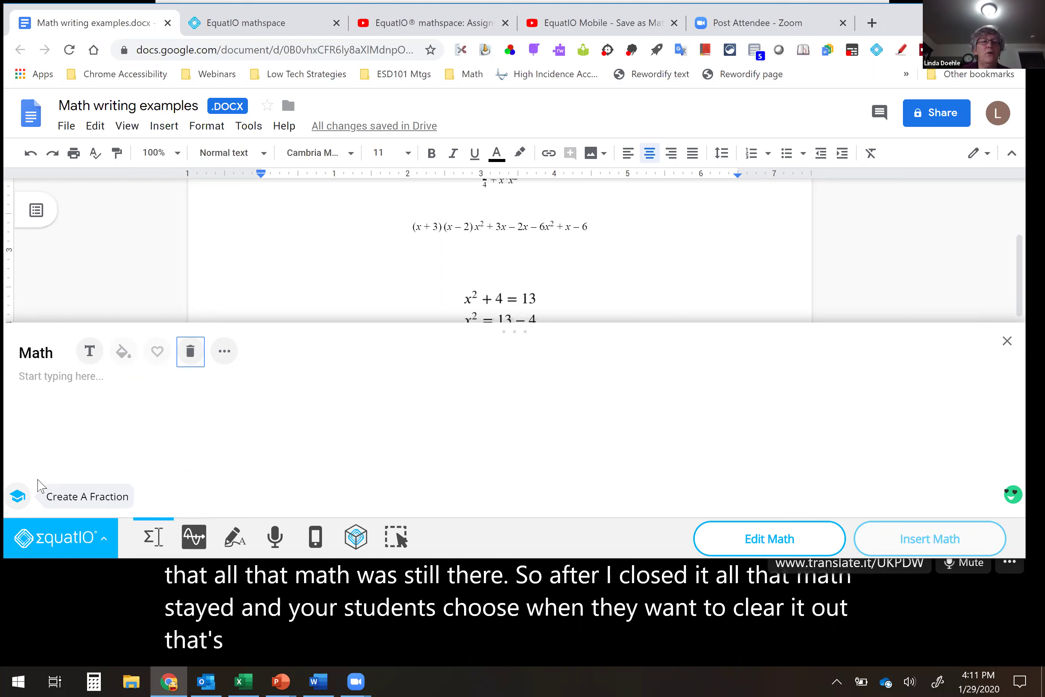
{"action": "left_click", "coordinate": [53, 385]}
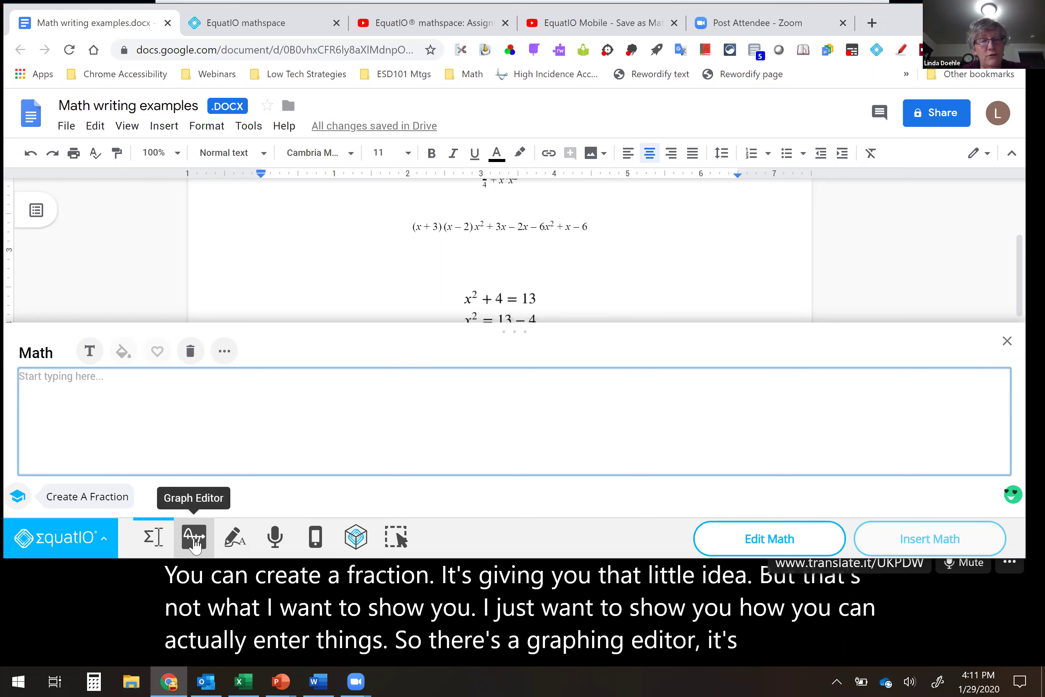
- Handwrite 4 + 4 using EquatIO's handwriting recognition
{"action": "left_click", "coordinate": [235, 541]}
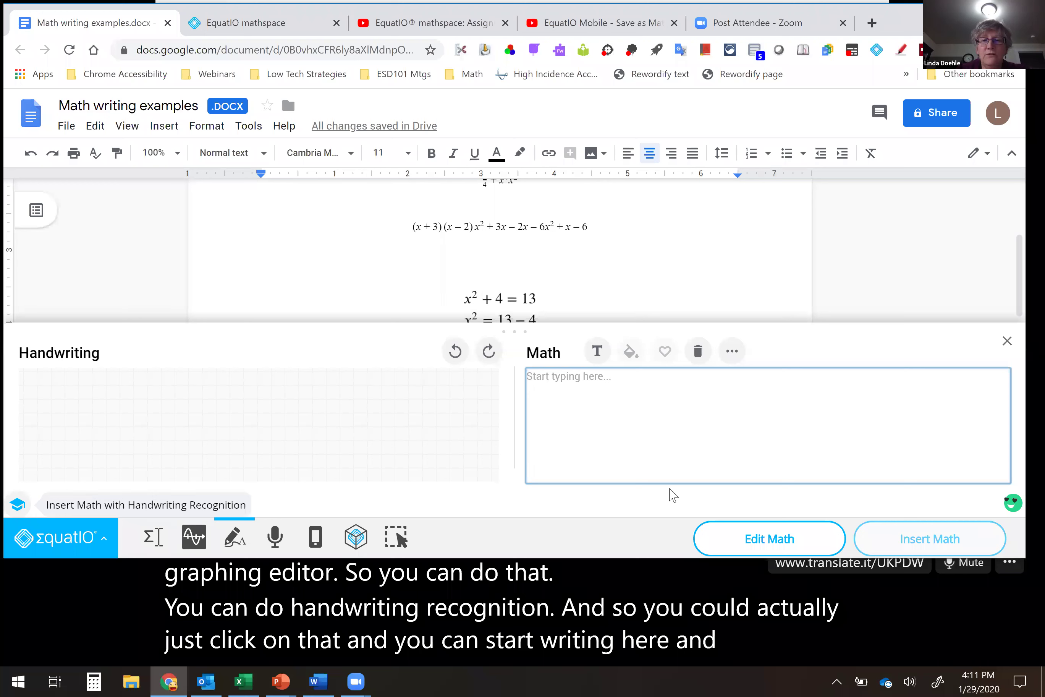
{"action": "left_click", "coordinate": [80, 385]}
{"action": "mouse_move", "coordinate": [63, 384]}
{"action": "left_mouse_down"}
{"action": "mouse_move", "coordinate": [68, 425]}
{"action": "mouse_move", "coordinate": [124, 432]}
{"action": "left_mouse_up"}
{"action": "left_click_drag", "start_coordinate": [94, 381], "coordinate": [92, 471]}
{"action": "mouse_move", "coordinate": [174, 400]}
{"action": "left_mouse_down"}
{"action": "mouse_move", "coordinate": [161, 452]}
{"action": "mouse_move", "coordinate": [172, 412]}
{"action": "mouse_move", "coordinate": [247, 419]}
{"action": "mouse_move", "coordinate": [241, 469]}
{"action": "left_mouse_up"}
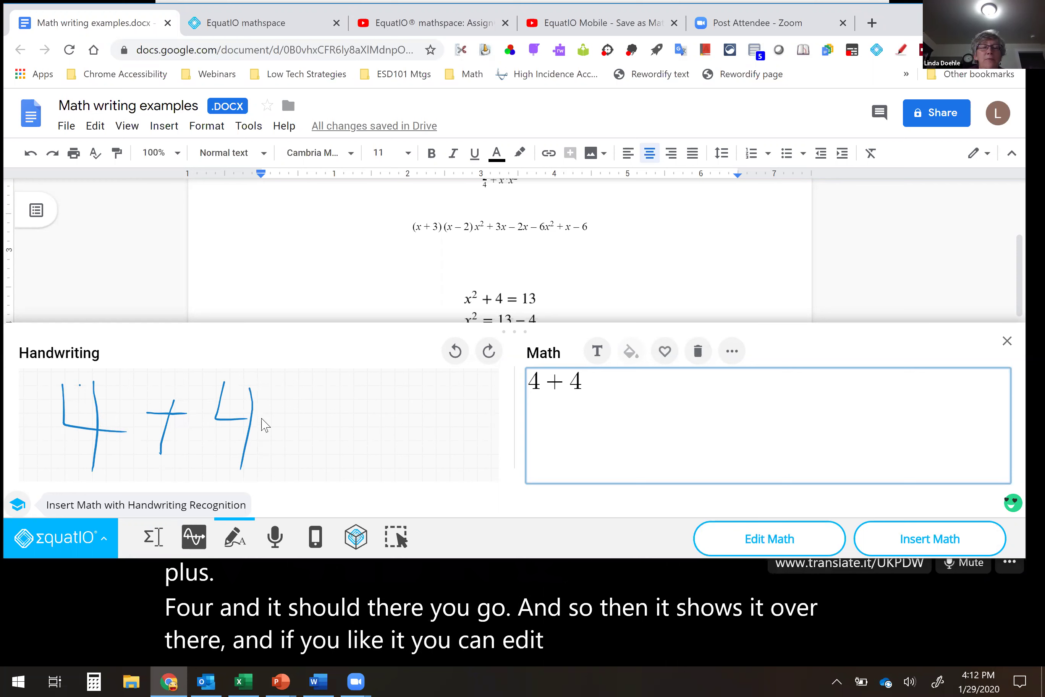
- Undo the handwritten 4 + 4 strokes one by one
{"action": "left_click", "coordinate": [453, 356]}
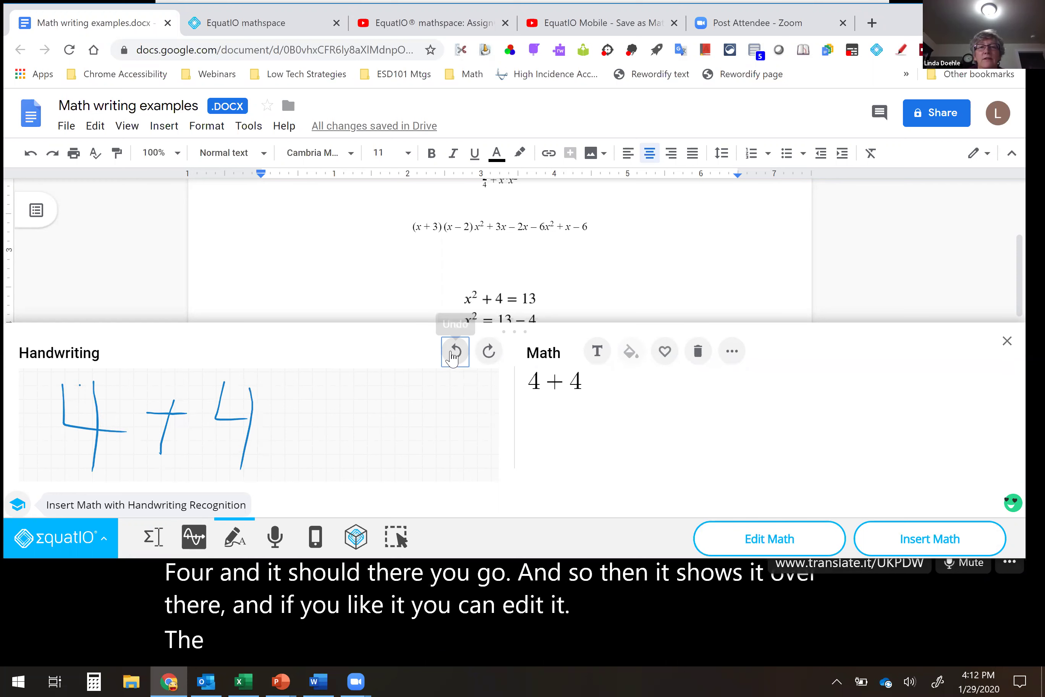
{"action": "left_click", "coordinate": [453, 357]}
{"action": "left_click", "coordinate": [453, 356]}
{"action": "left_click", "coordinate": [453, 357]}
{"action": "left_click", "coordinate": [453, 356]}
{"action": "left_click", "coordinate": [453, 356]}
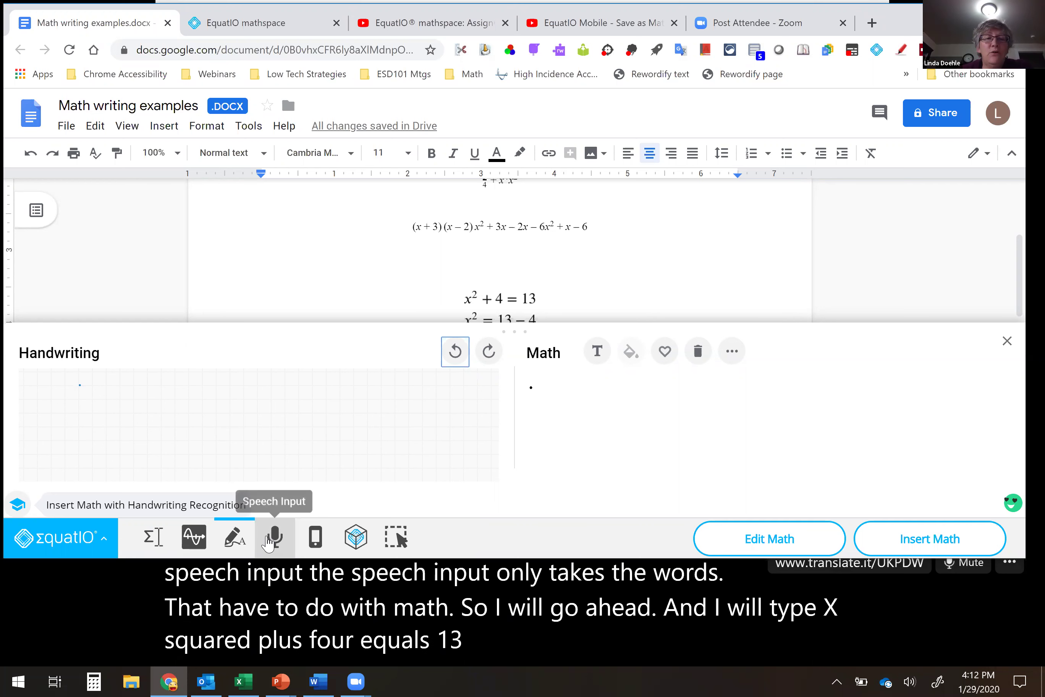
- Switch to speech input, make a trial recording, and clear the math field
{"action": "left_click", "coordinate": [272, 537]}
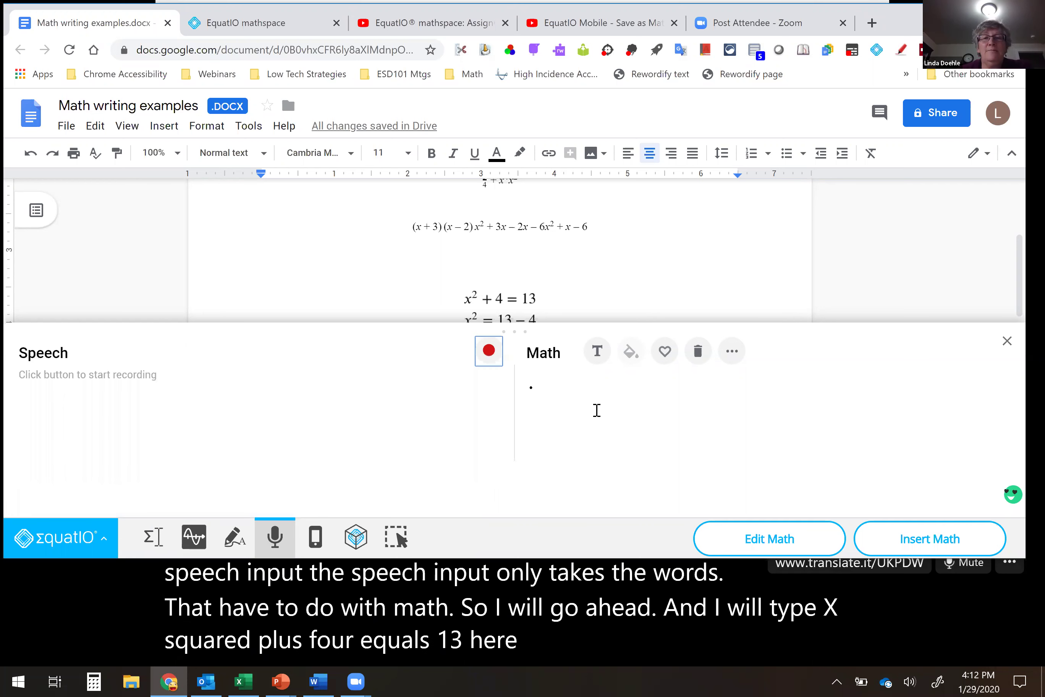
{"action": "left_click", "coordinate": [489, 352]}
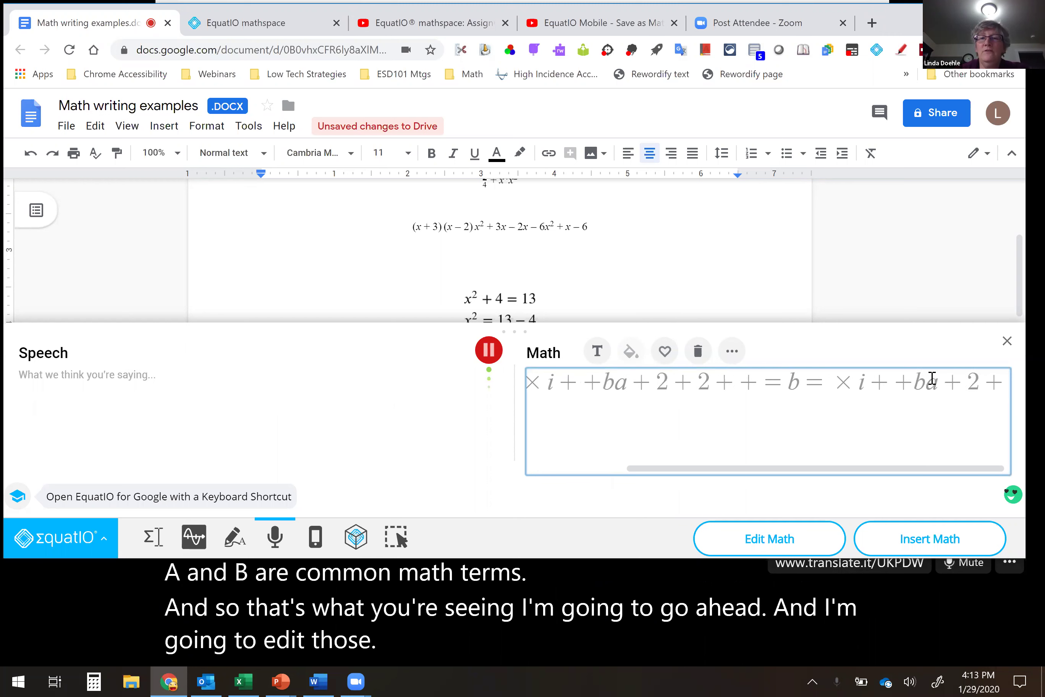
{"action": "left_click", "coordinate": [698, 351]}
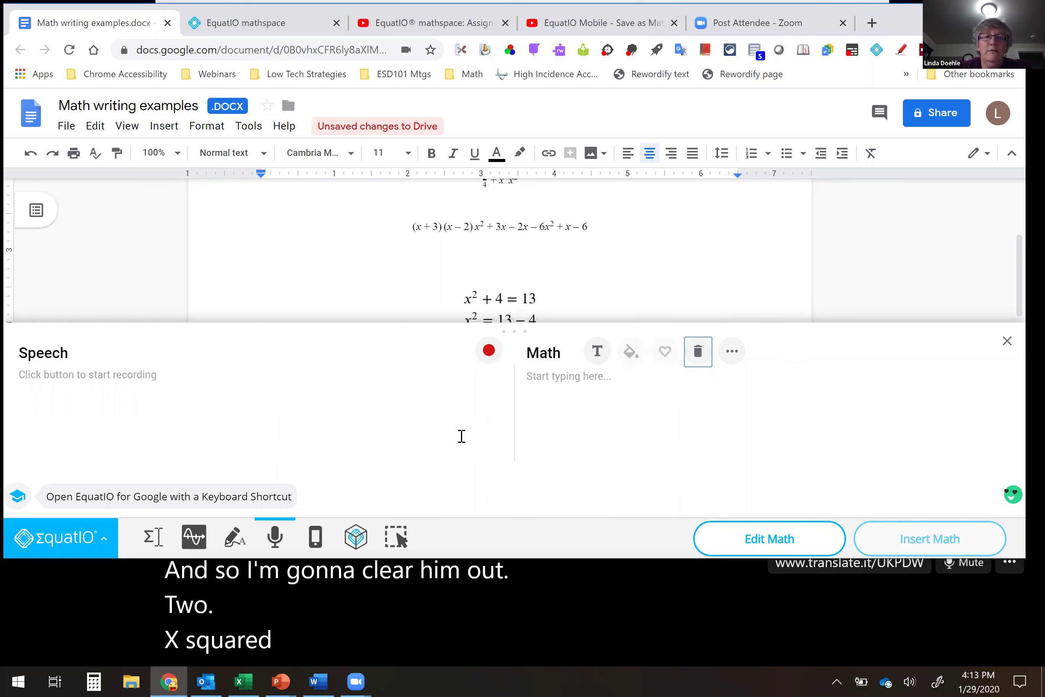
- Dictate "x squared + 4 equals 13", stop recording, and insert the equation below the worked solution
{"action": "left_click", "coordinate": [489, 351]}
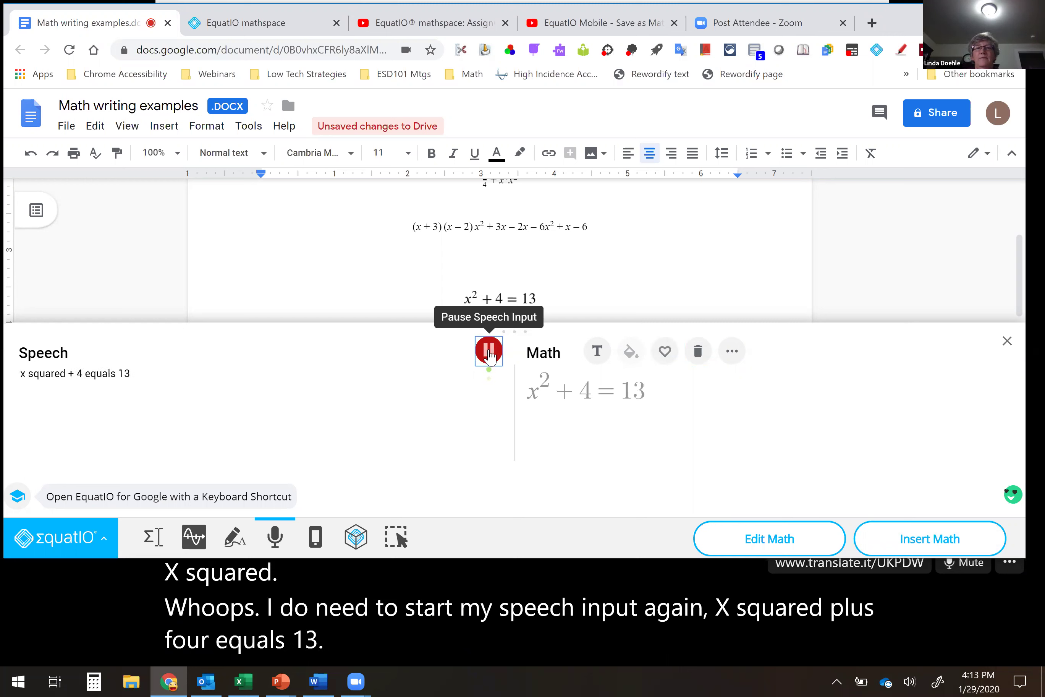
{"action": "left_click", "coordinate": [489, 353]}
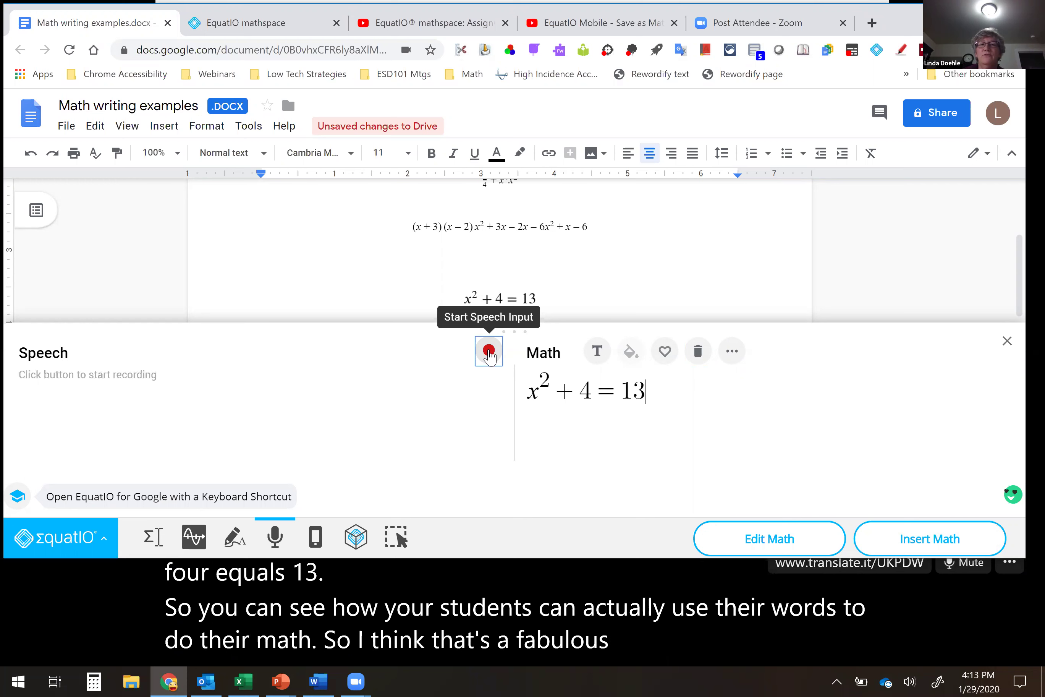
{"action": "left_click", "coordinate": [489, 352]}
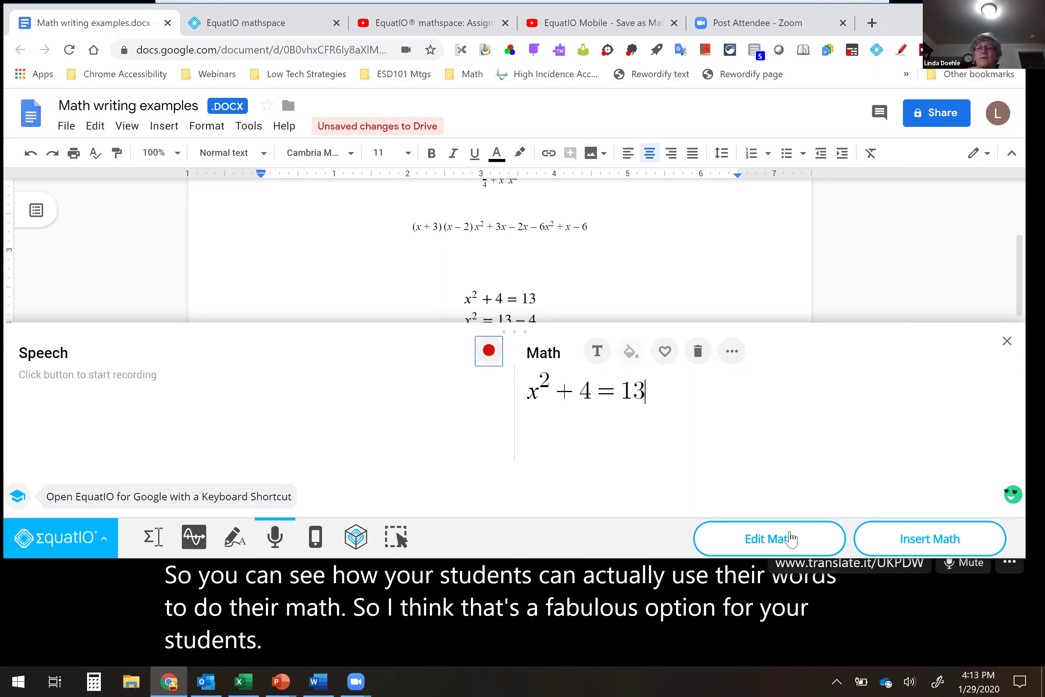
{"action": "left_click", "coordinate": [936, 545]}
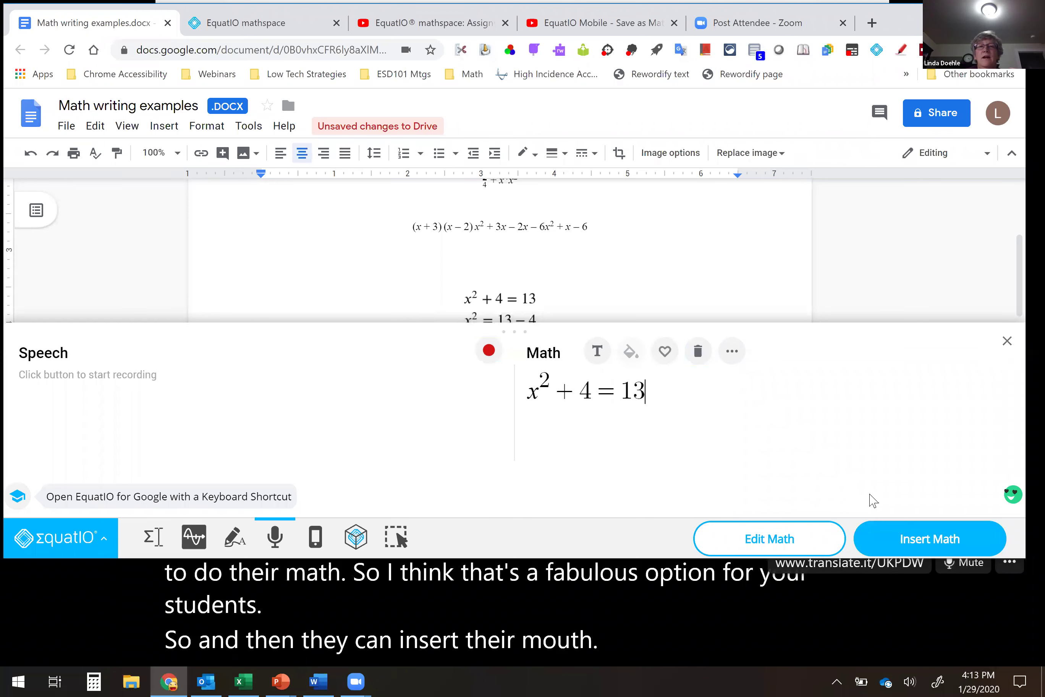
{"action": "left_click", "coordinate": [1005, 342]}
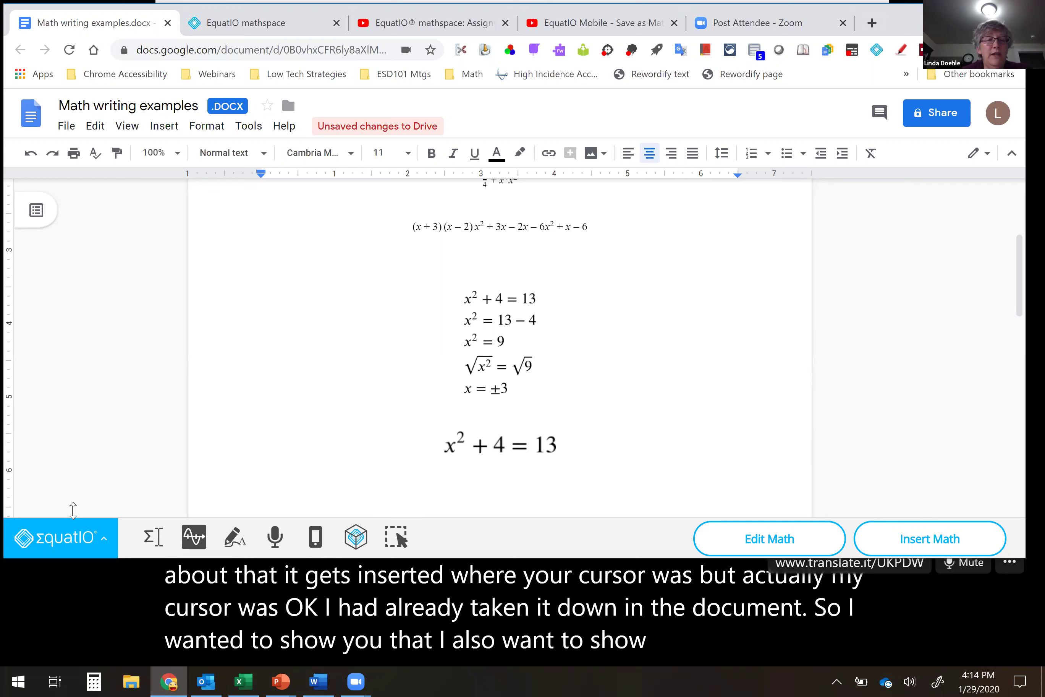
- Reopen the equation editor and clear the x² + 4 = 13 equation, ready for new input
{"action": "left_click", "coordinate": [147, 542]}
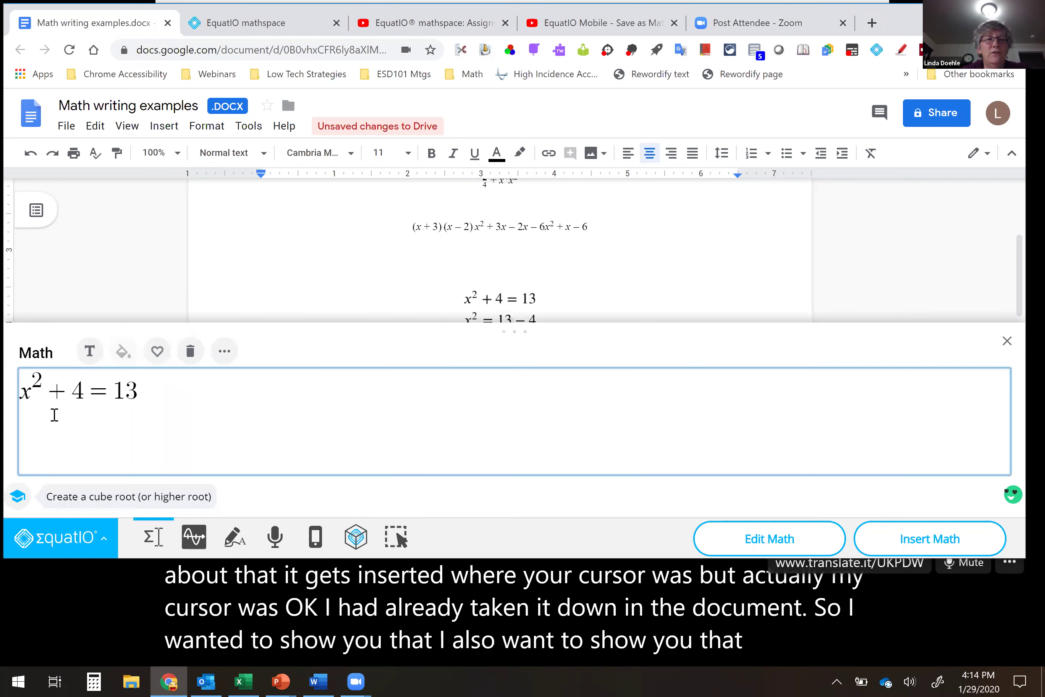
{"action": "left_click", "coordinate": [190, 352]}
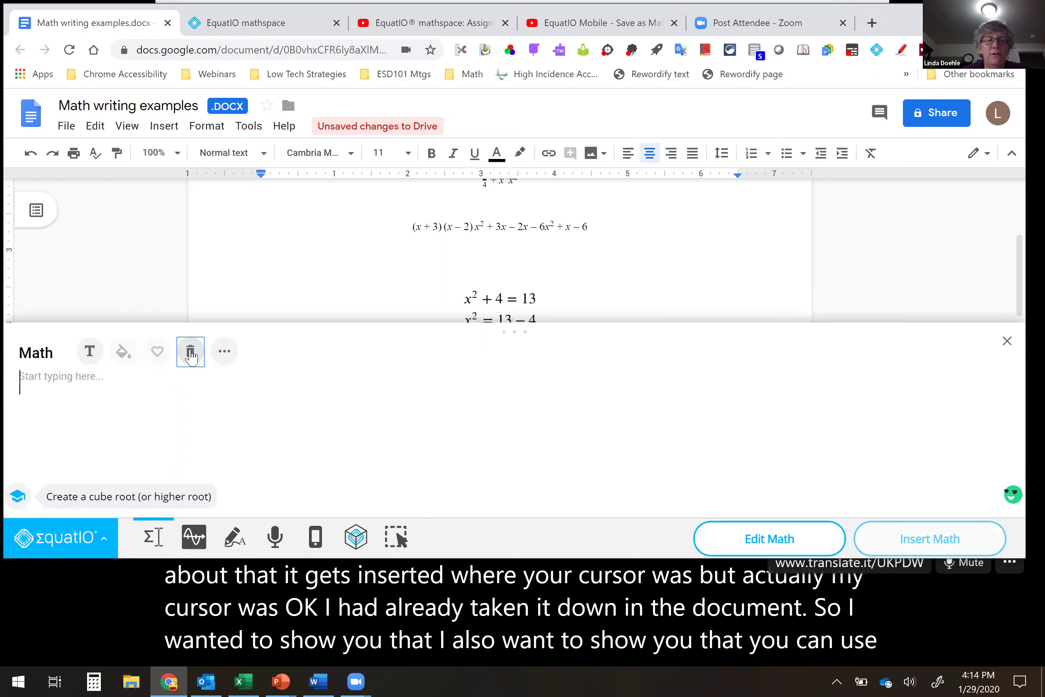
{"action": "left_click", "coordinate": [58, 379]}
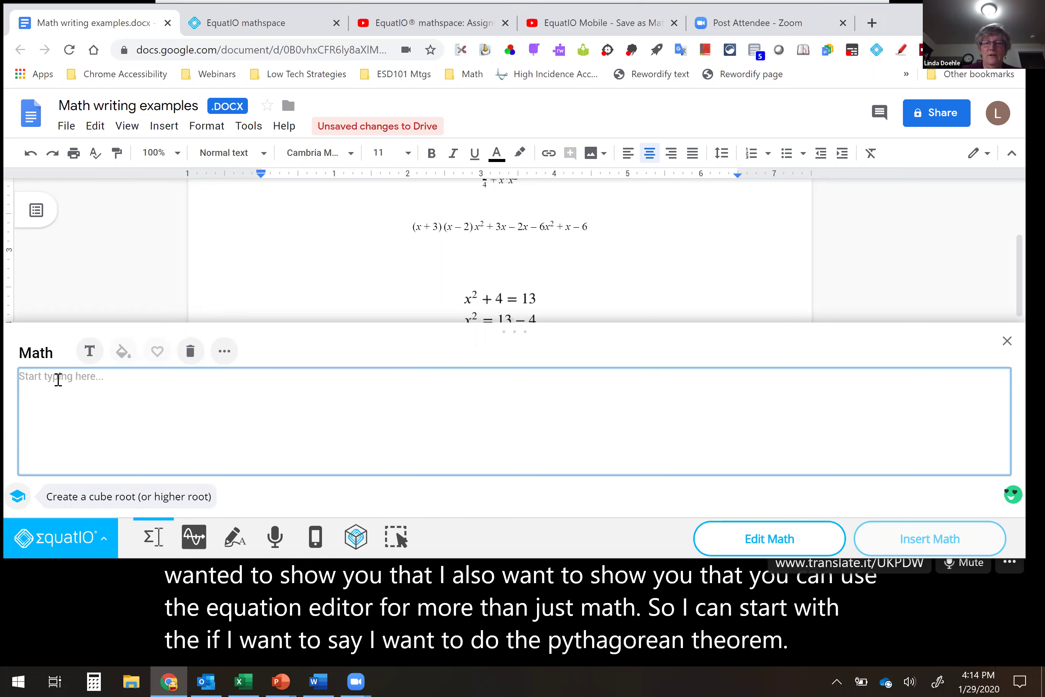
- Check which predictions the editor offers for "py", and erase the text without picking one
{"action": "type", "text": "py"}
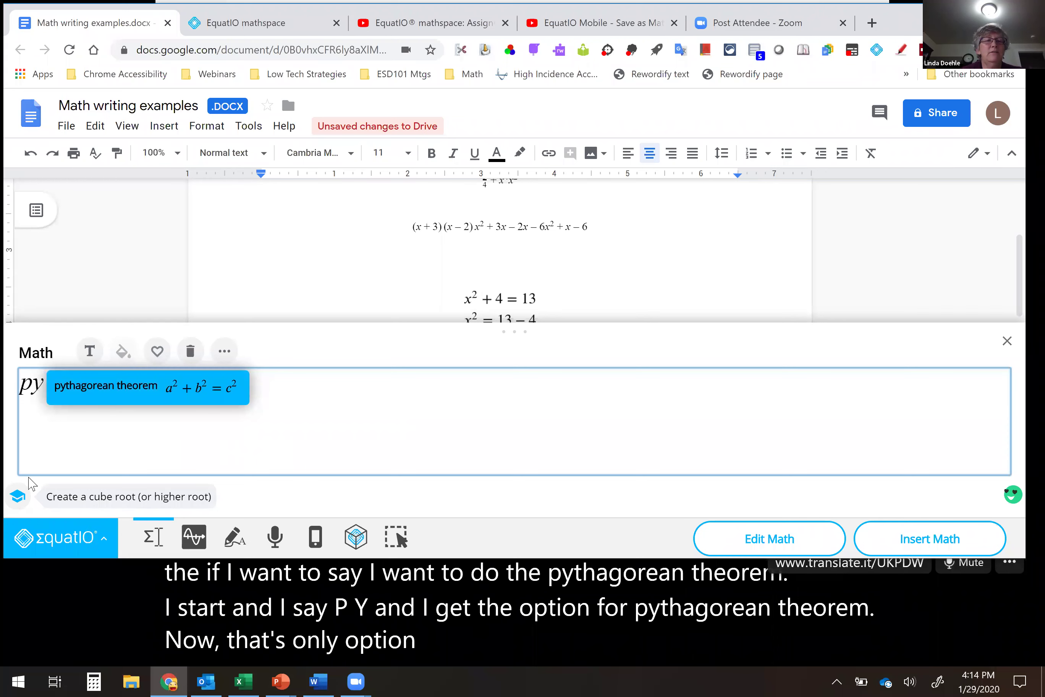
{"action": "key", "text": "BackSpace"}
{"action": "key", "text": "BackSpace"}
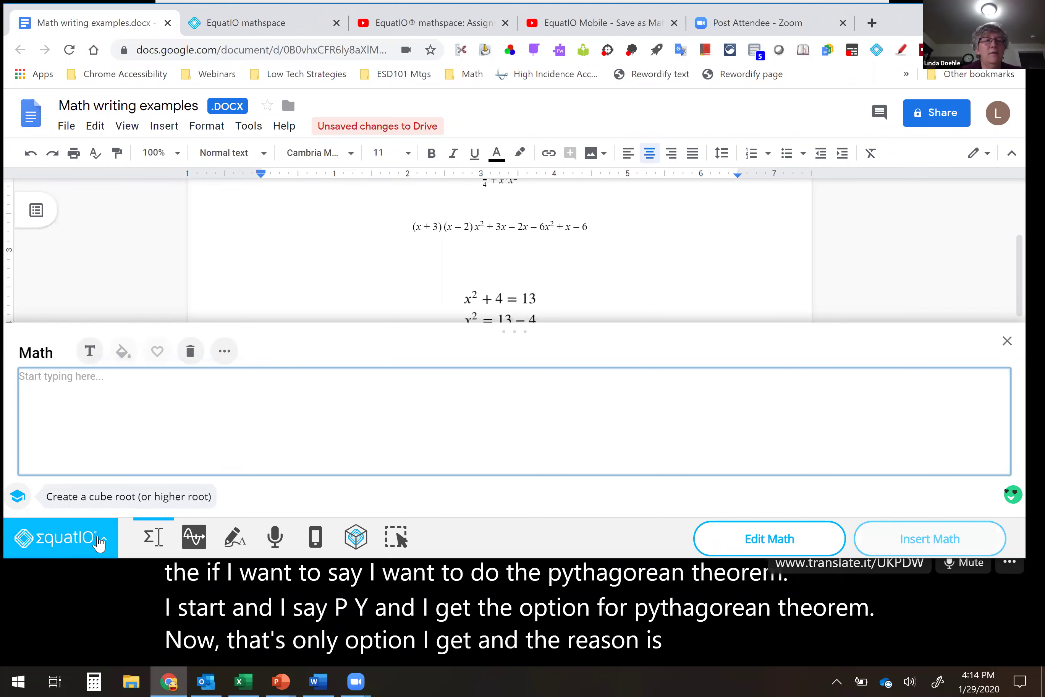
- Turn on Chemistry prediction in EquatIO's math options and save the settings
{"action": "left_click", "coordinate": [99, 543]}
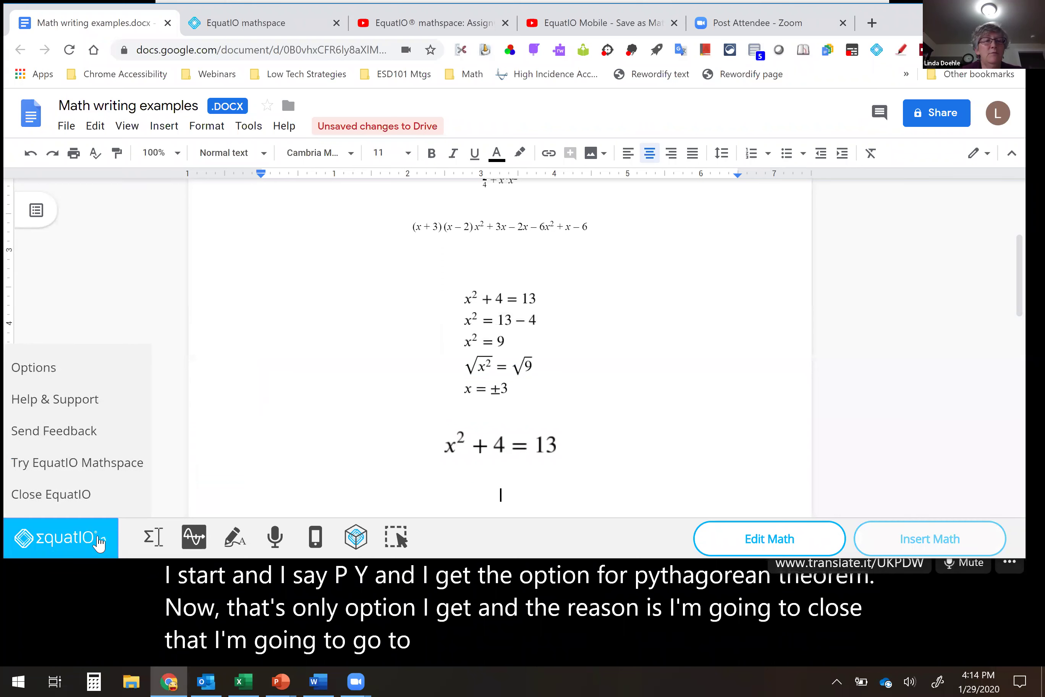
{"action": "left_click", "coordinate": [40, 369]}
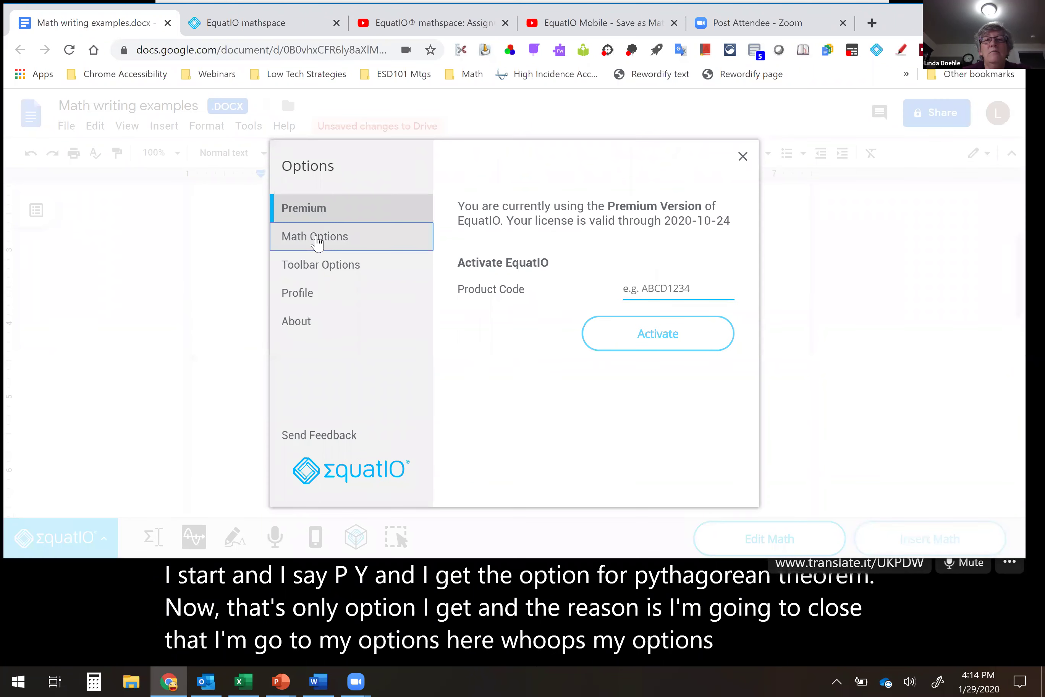
{"action": "left_click", "coordinate": [317, 242]}
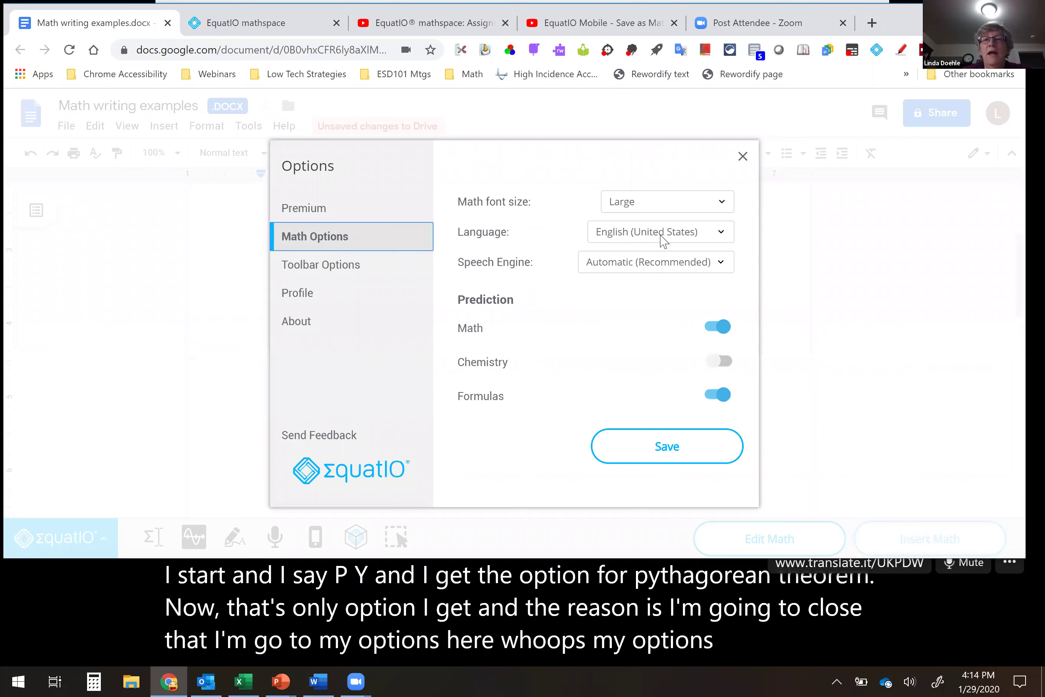
{"action": "left_click", "coordinate": [729, 362]}
{"action": "left_click", "coordinate": [666, 450]}
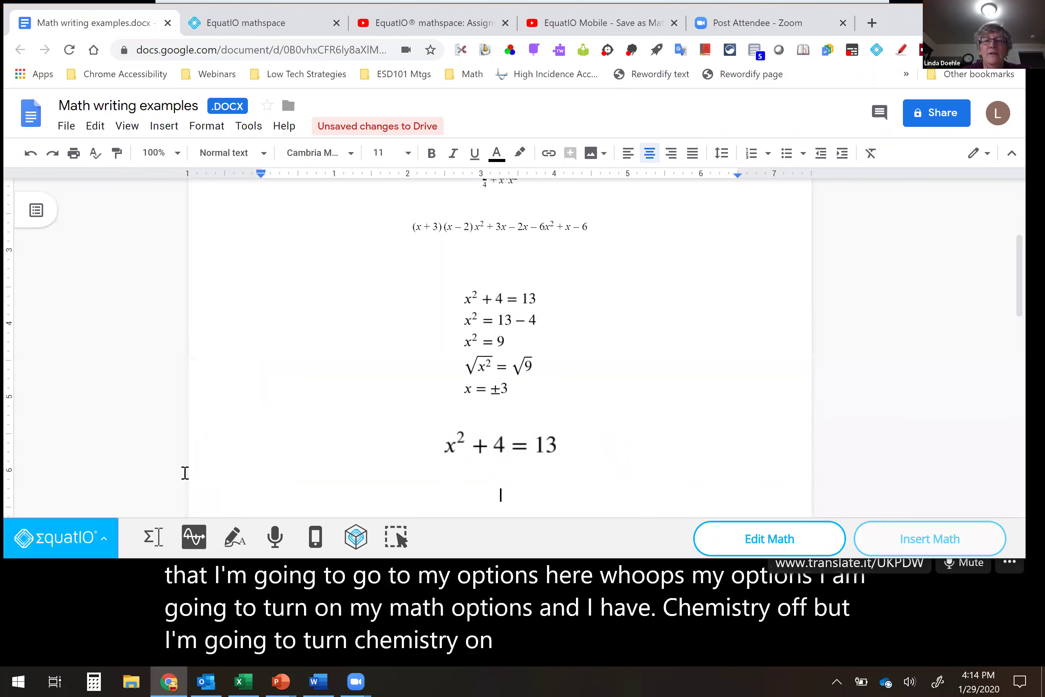
- Check the "py" predictions again in the reopened equation editor with Chemistry prediction on, and erase the text
{"action": "left_click", "coordinate": [152, 544]}
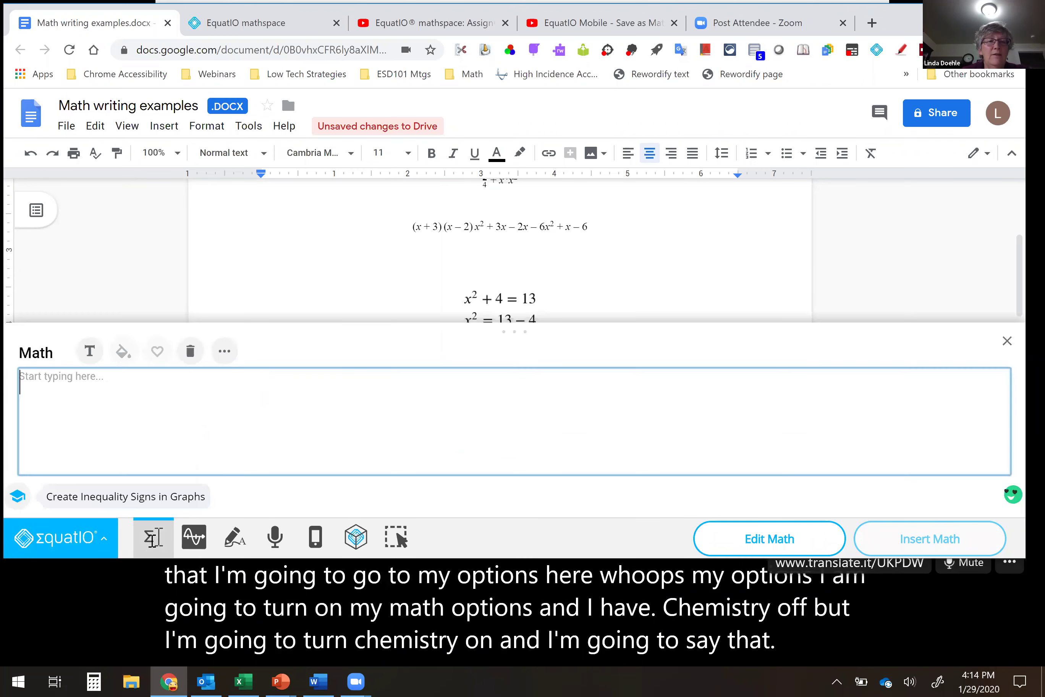
{"action": "type", "text": "py"}
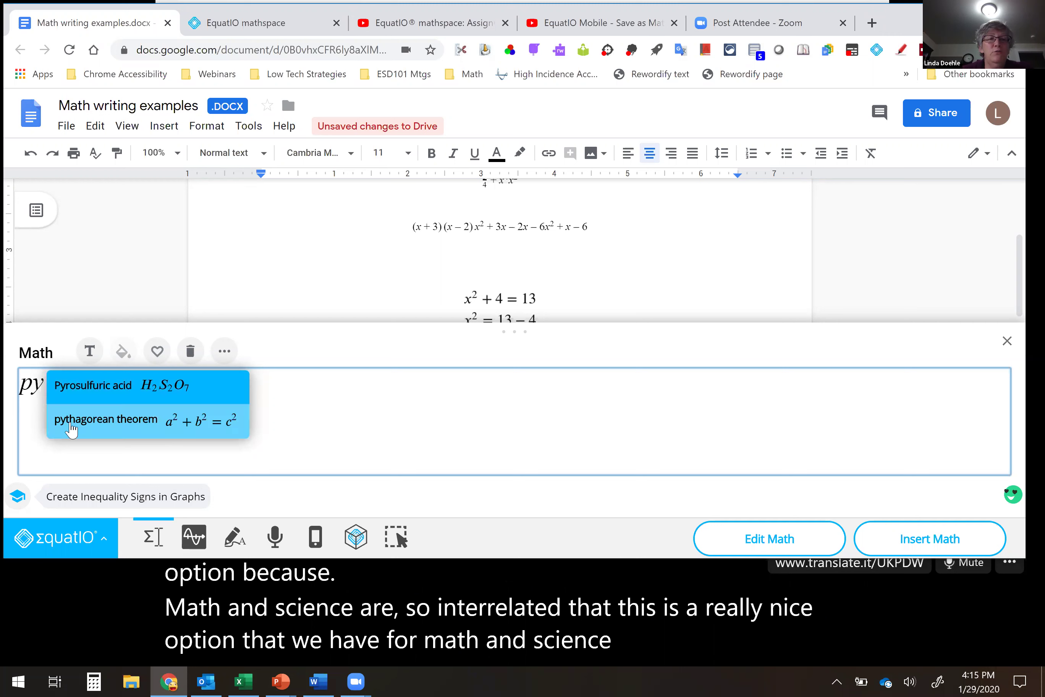
{"action": "key", "text": "BackSpace"}
{"action": "key", "text": "BackSpace"}
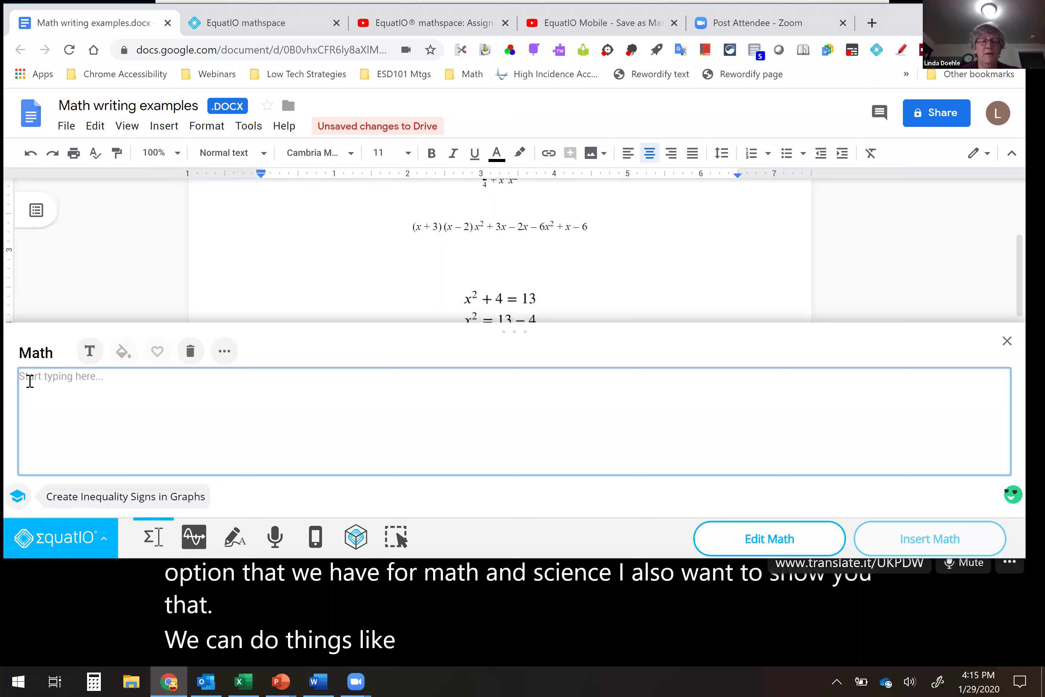
{"action": "type", "text": "bi"}
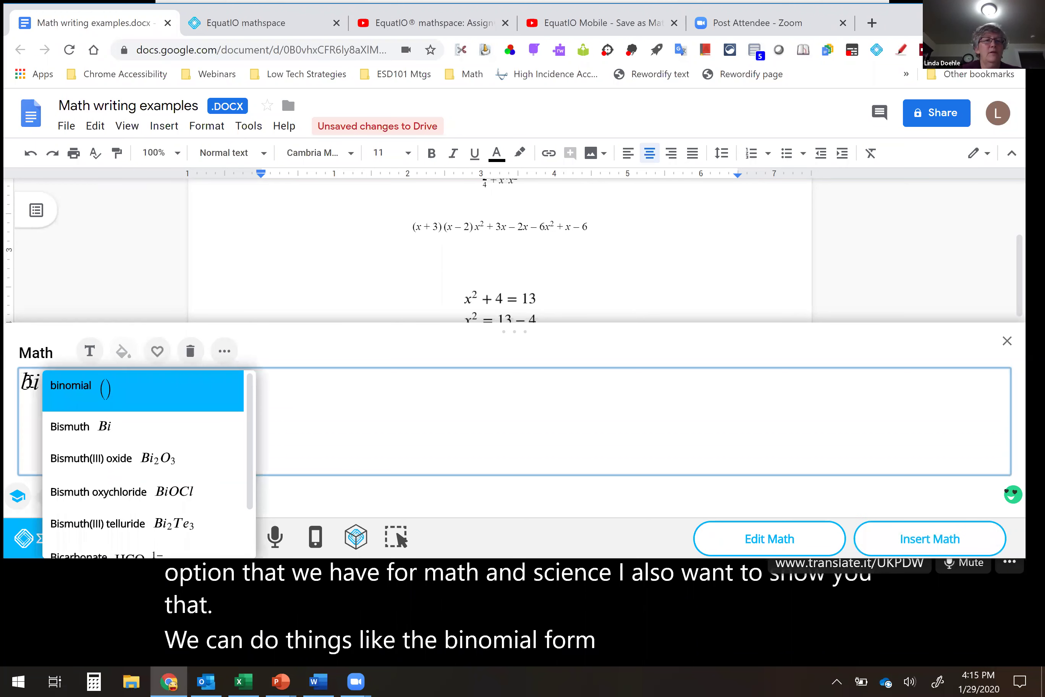
{"action": "scroll", "coordinate": [92, 447], "scroll_direction": "down", "scroll_amount": 1}
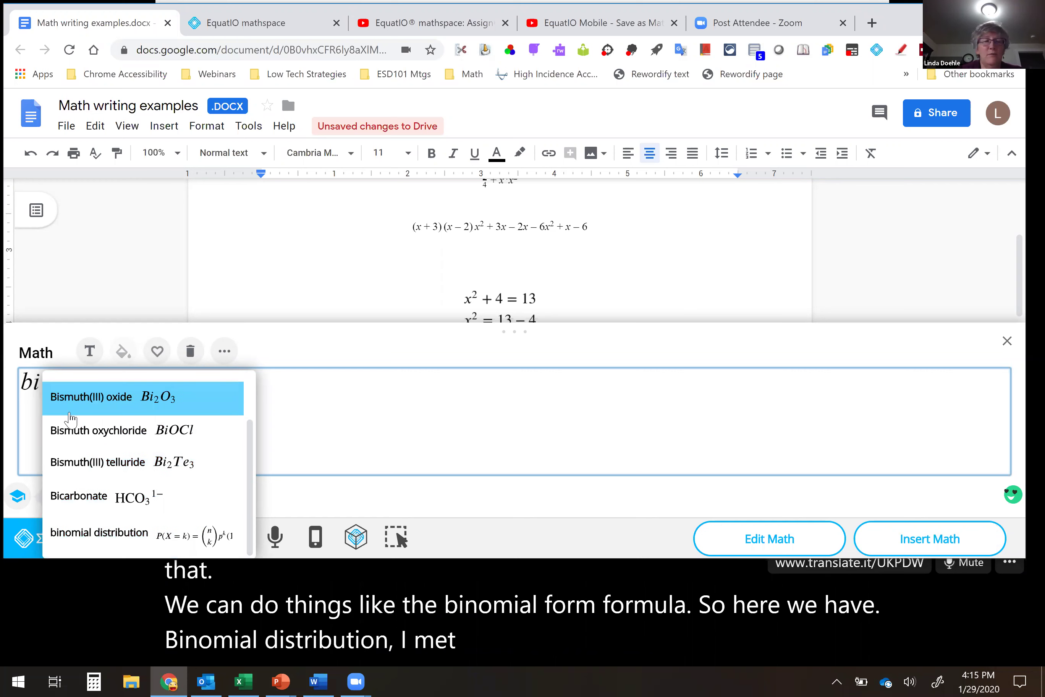
{"action": "key", "text": "BackSpace"}
{"action": "key", "text": "BackSpace"}
- Enter the quadratic formula from the "qu" predictions, and open its favourite naming prompt without saving
{"action": "type", "text": "qu"}
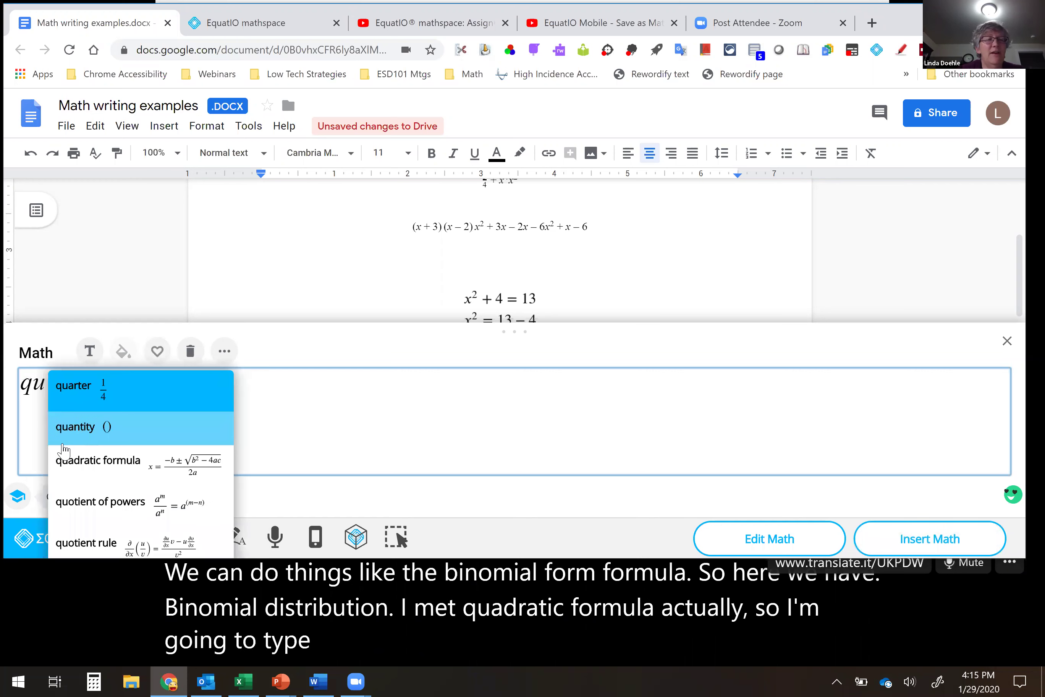
{"action": "left_click", "coordinate": [77, 468]}
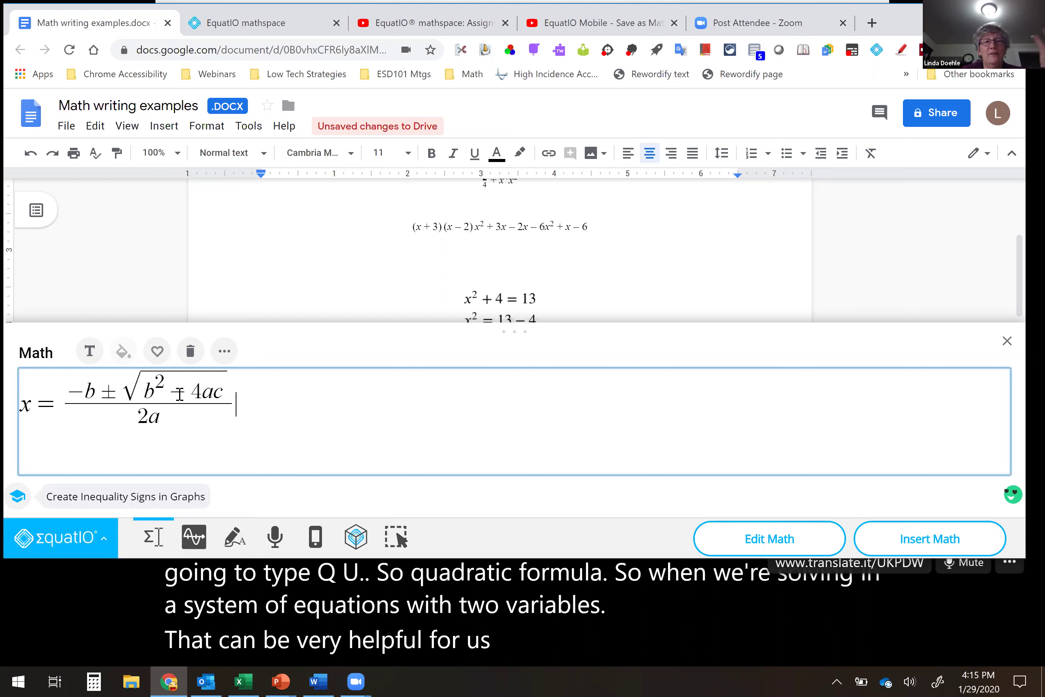
{"action": "left_click", "coordinate": [158, 352]}
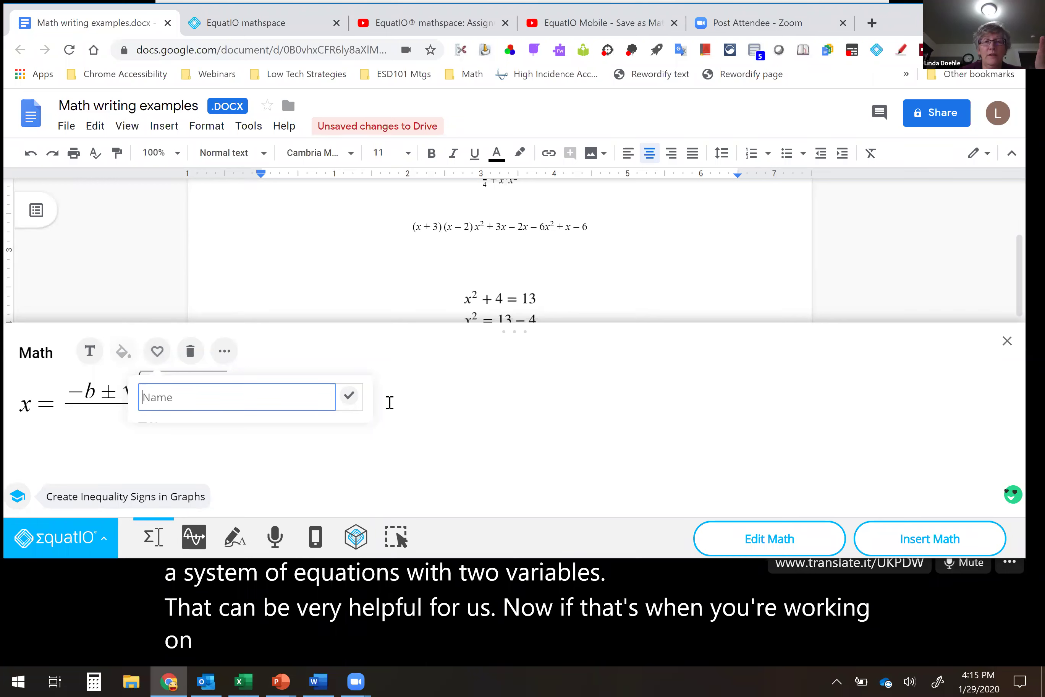
{"action": "left_click", "coordinate": [319, 449]}
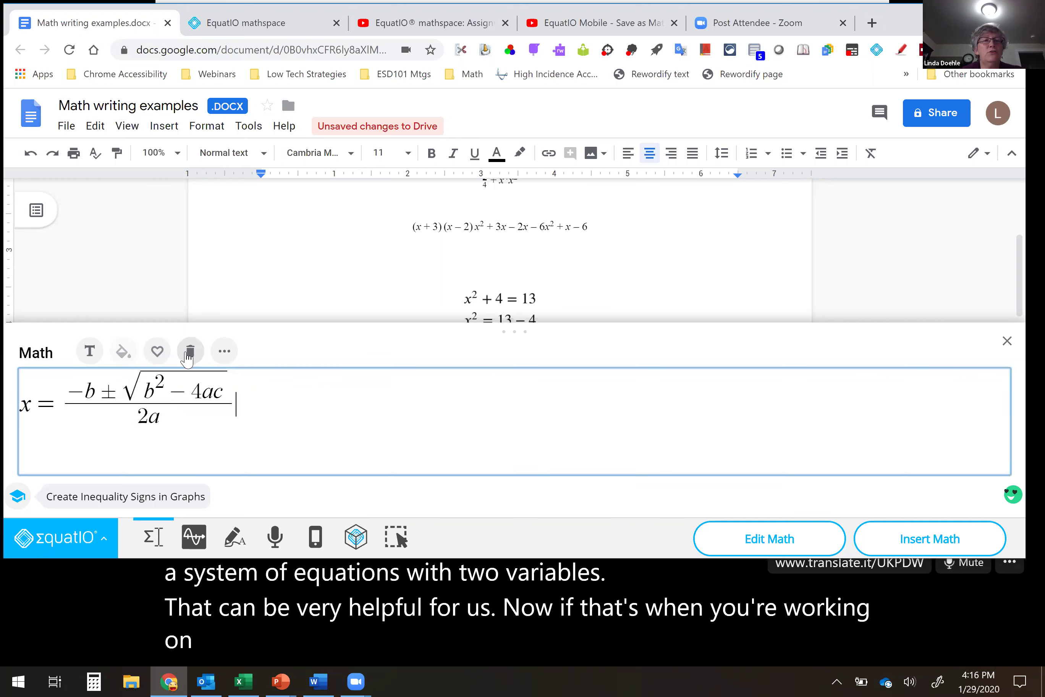
- Clear the quadratic formula from the editor and enter "solve the following:" as text with x+4 as math on a second line
{"action": "left_click", "coordinate": [180, 362]}
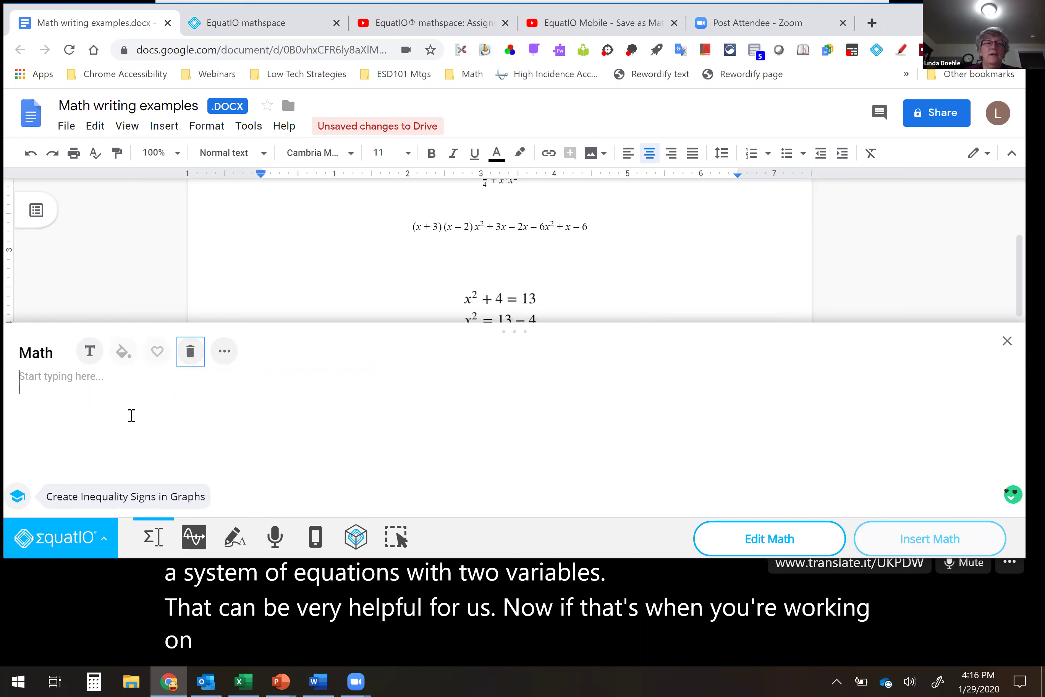
{"action": "left_click", "coordinate": [96, 391]}
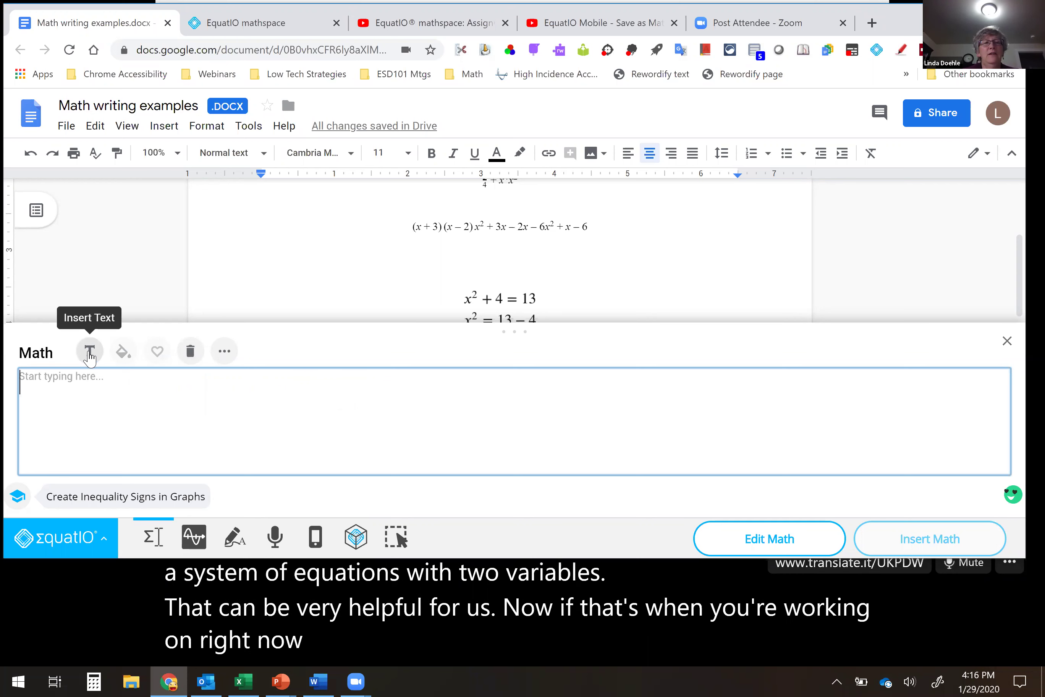
{"action": "left_click", "coordinate": [90, 354]}
{"action": "type", "text": "solve th"}
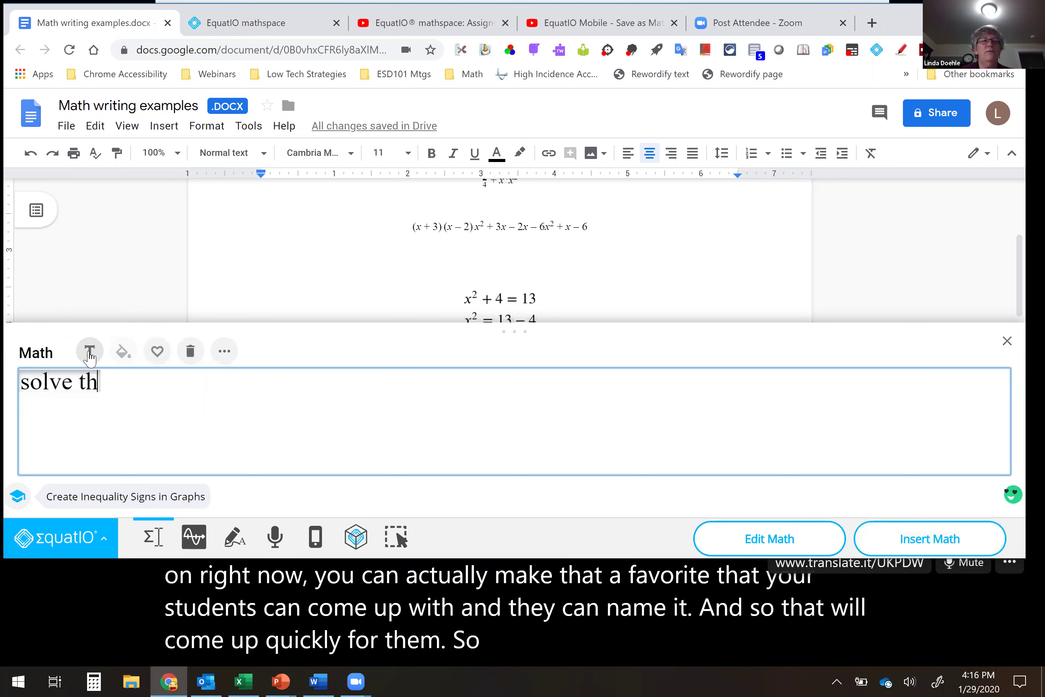
{"action": "type", "text": "e following:"}
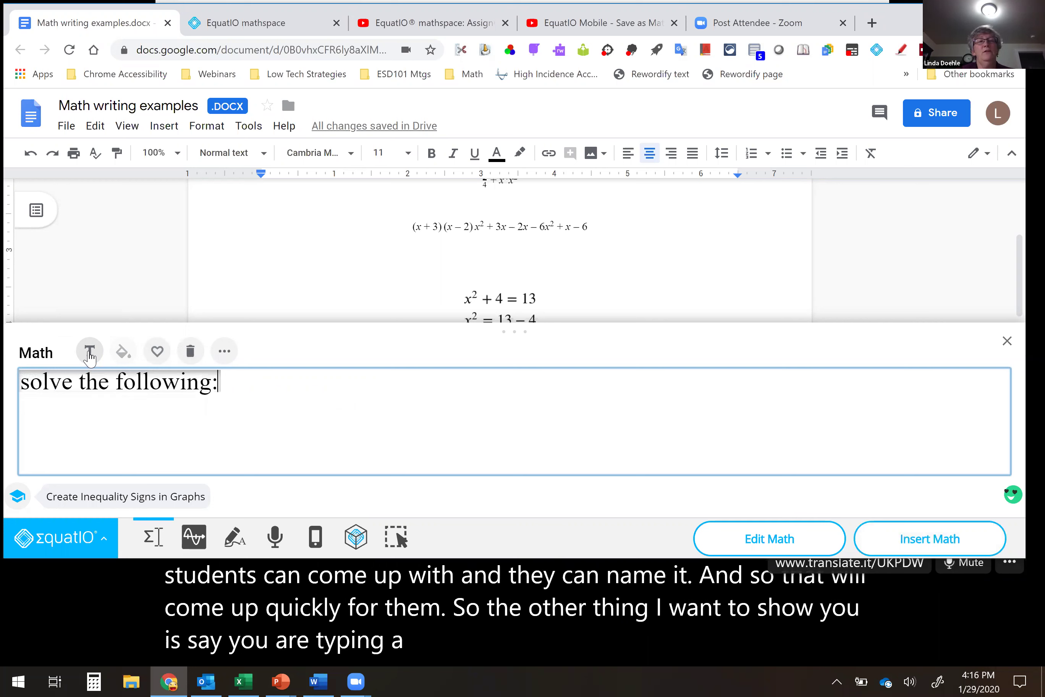
{"action": "key", "text": "Return"}
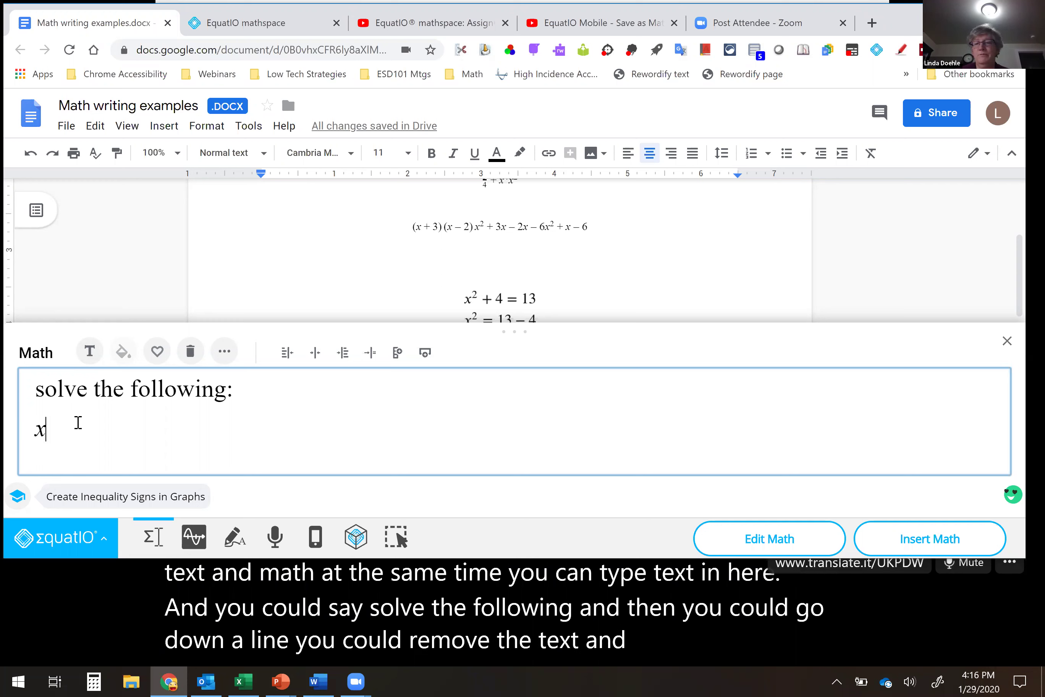
{"action": "type", "text": "+4"}
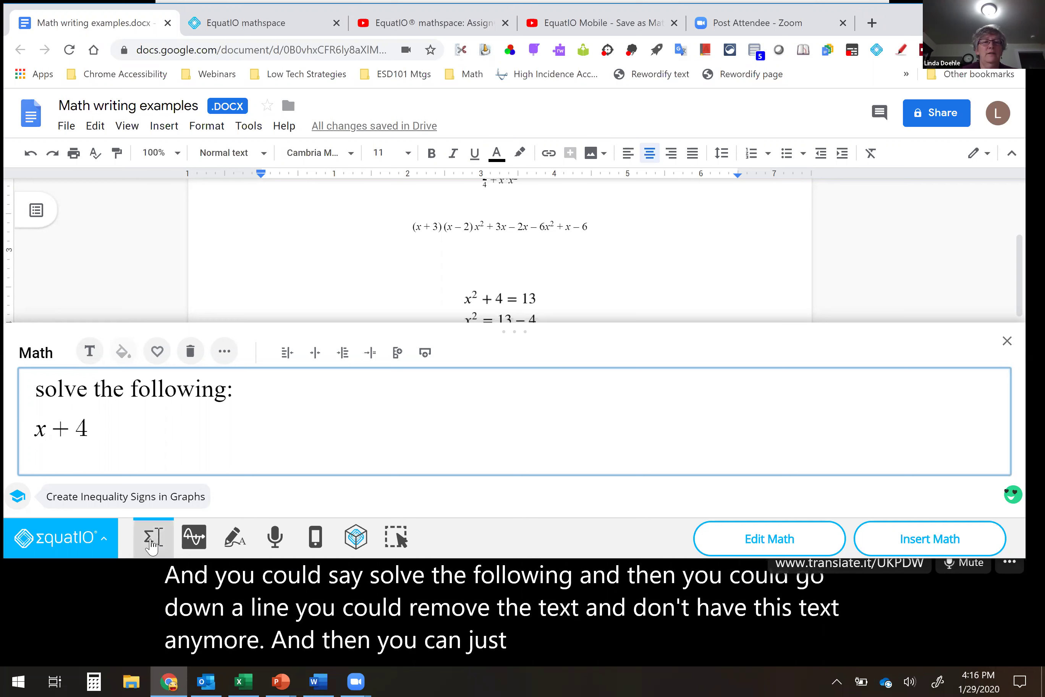
- Complete the equation with "equals 8" by speech input and insert the math into the document
{"action": "left_click", "coordinate": [273, 539]}
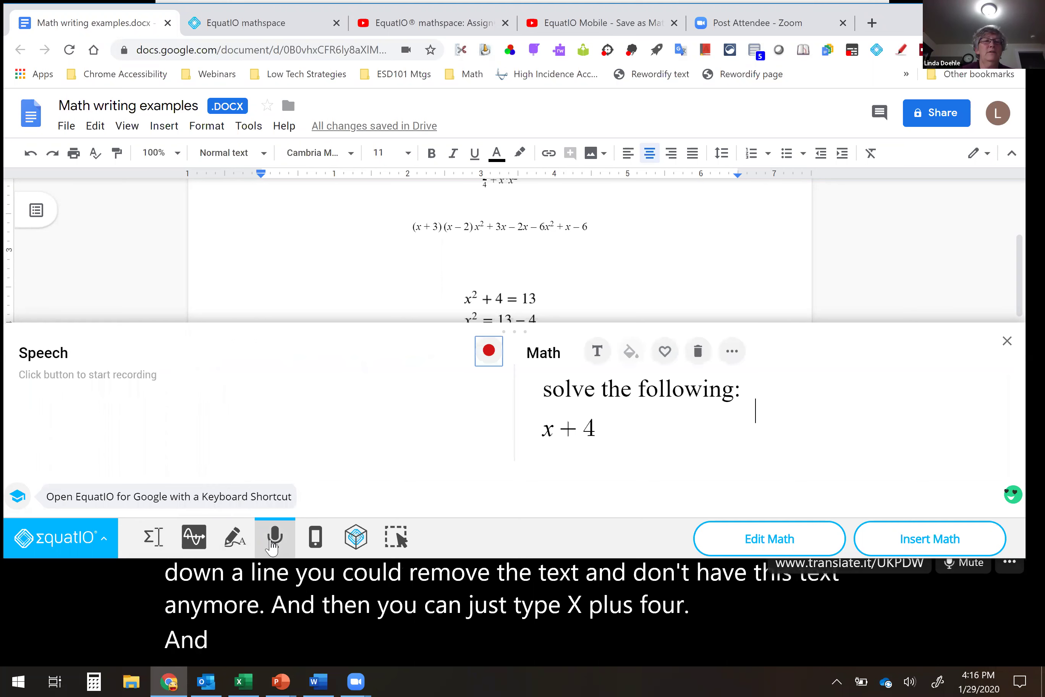
{"action": "left_click", "coordinate": [490, 352]}
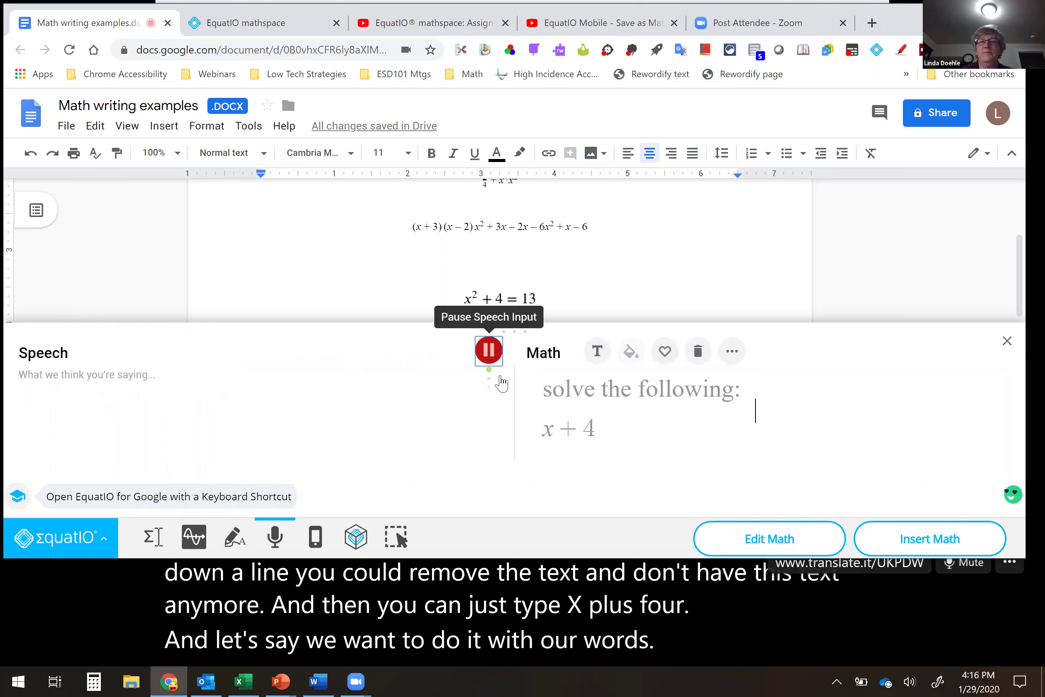
{"action": "left_click", "coordinate": [607, 436]}
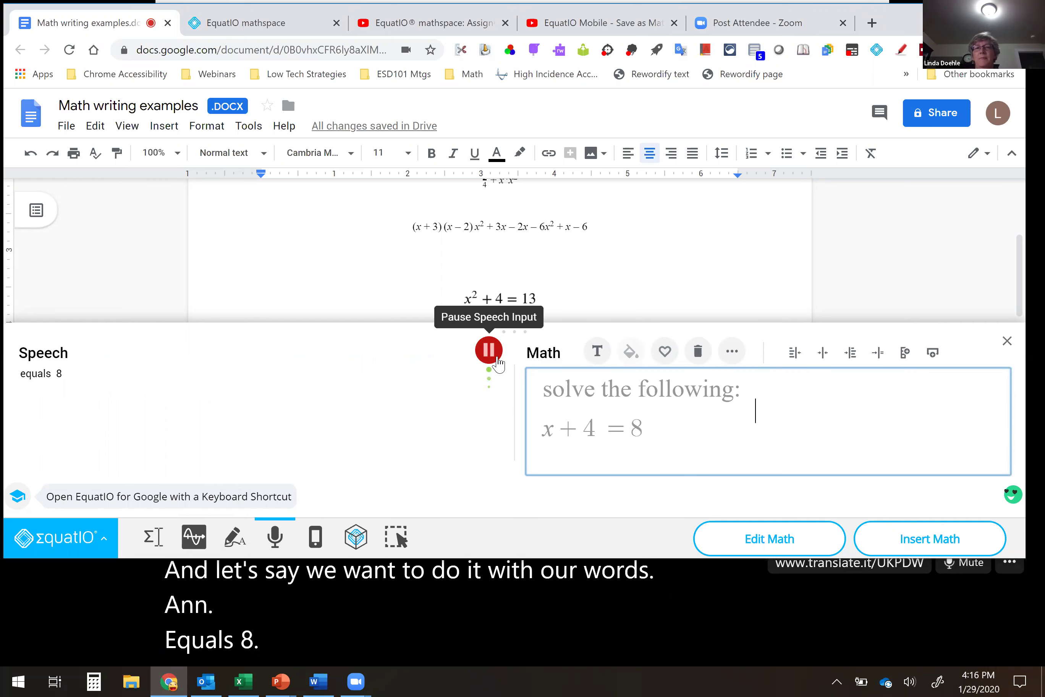
{"action": "left_click", "coordinate": [901, 540]}
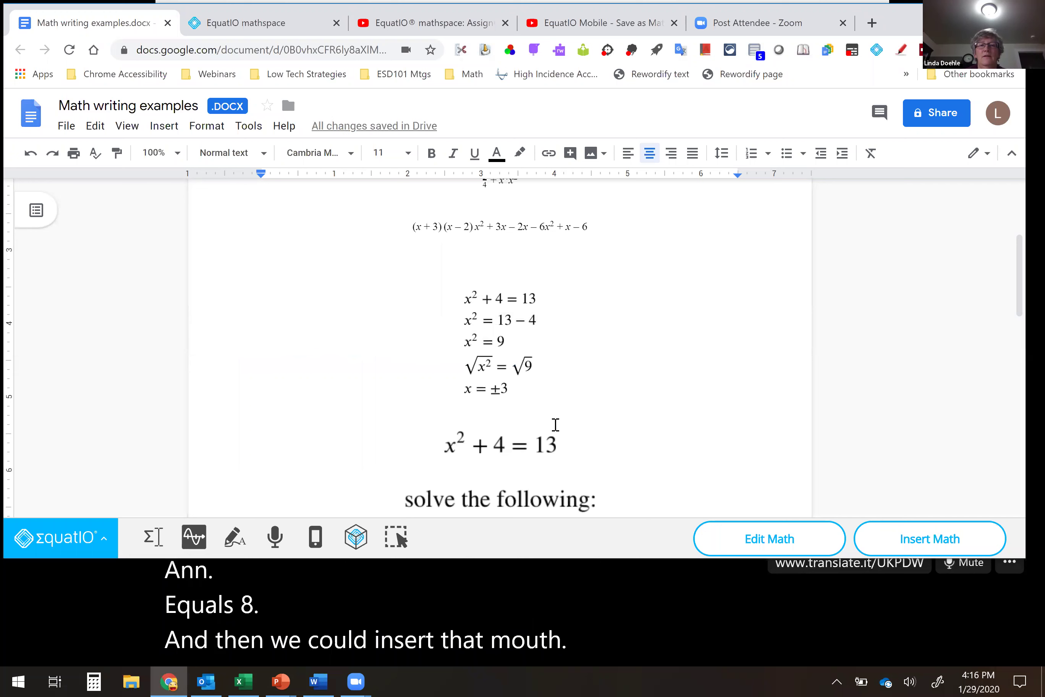
{"action": "scroll", "coordinate": [380, 389], "scroll_direction": "down", "scroll_amount": 5}
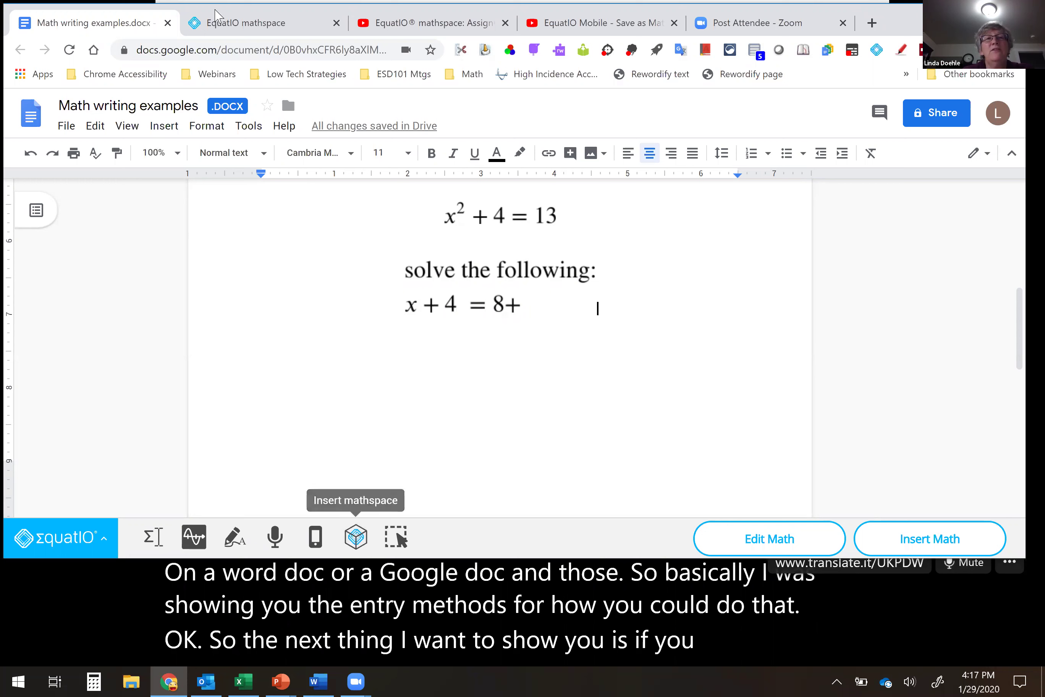
- Switch to the EquatIO mathspace tab and hide the equation editor to free the canvas
{"action": "left_click", "coordinate": [257, 22]}
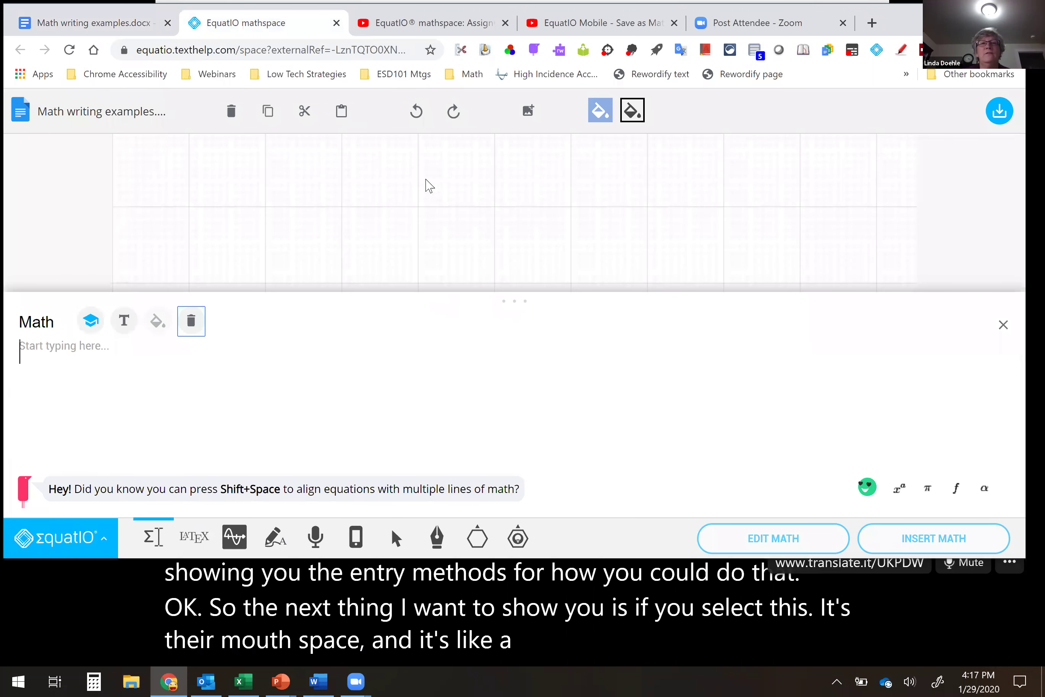
{"action": "left_click", "coordinate": [515, 314]}
{"action": "left_click_drag", "start_coordinate": [514, 314], "coordinate": [518, 445]}
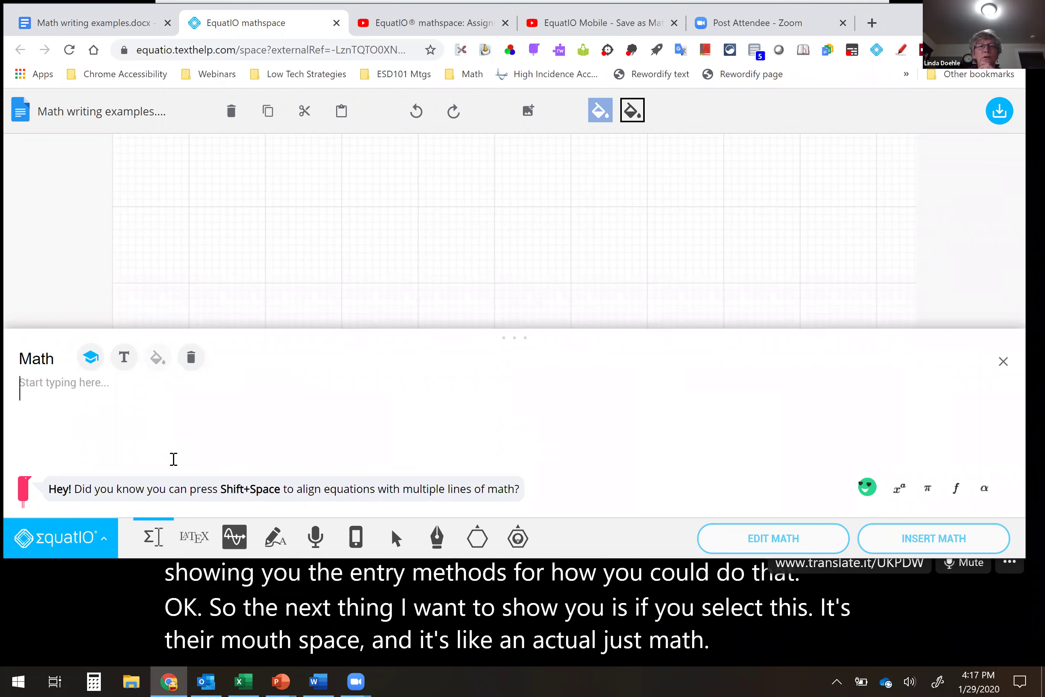
{"action": "left_click", "coordinate": [150, 542]}
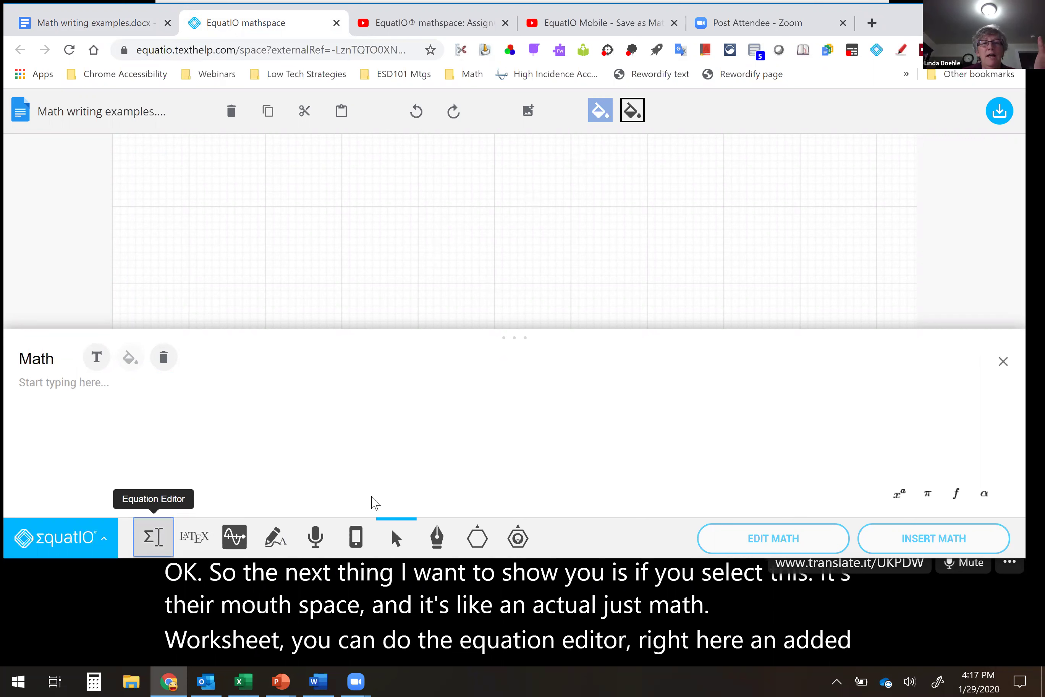
- Draw the Coins (US) shape set from the full shape list on the mathspace canvas and deselect it
{"action": "left_click", "coordinate": [475, 543]}
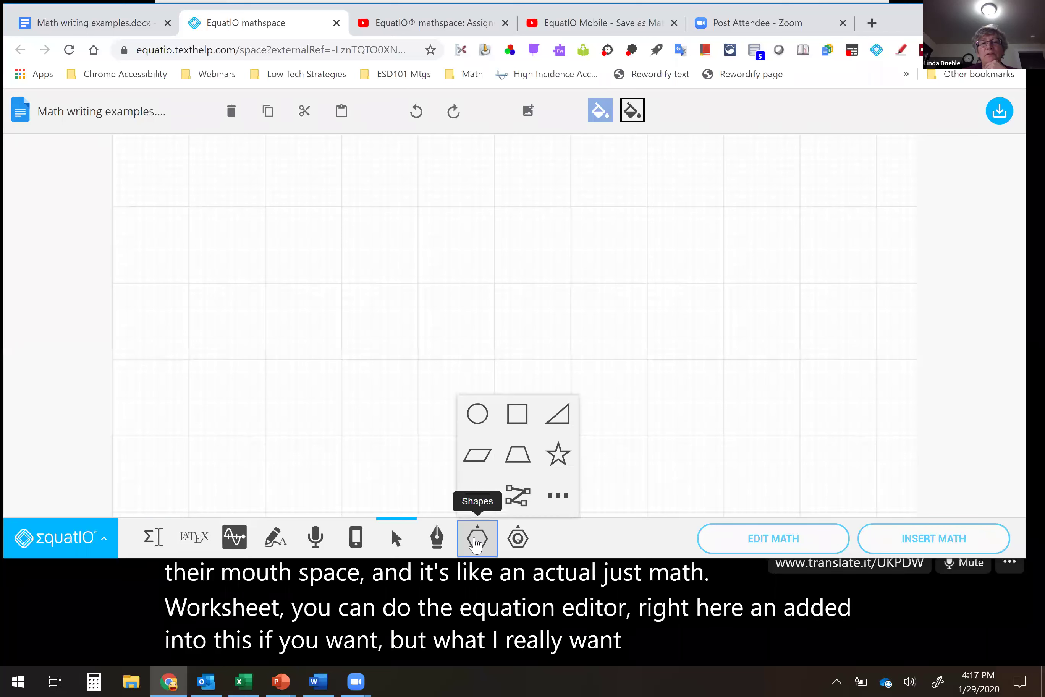
{"action": "left_click", "coordinate": [560, 496]}
{"action": "scroll", "coordinate": [540, 438], "scroll_direction": "down", "scroll_amount": 4}
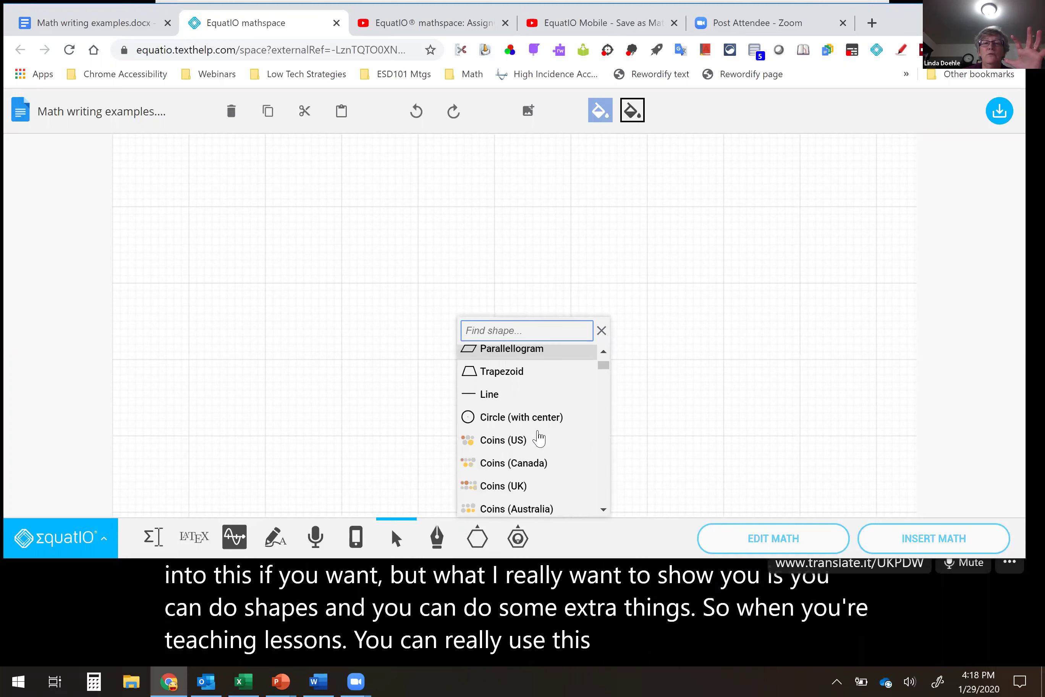
{"action": "scroll", "coordinate": [513, 427], "scroll_direction": "up", "scroll_amount": 4}
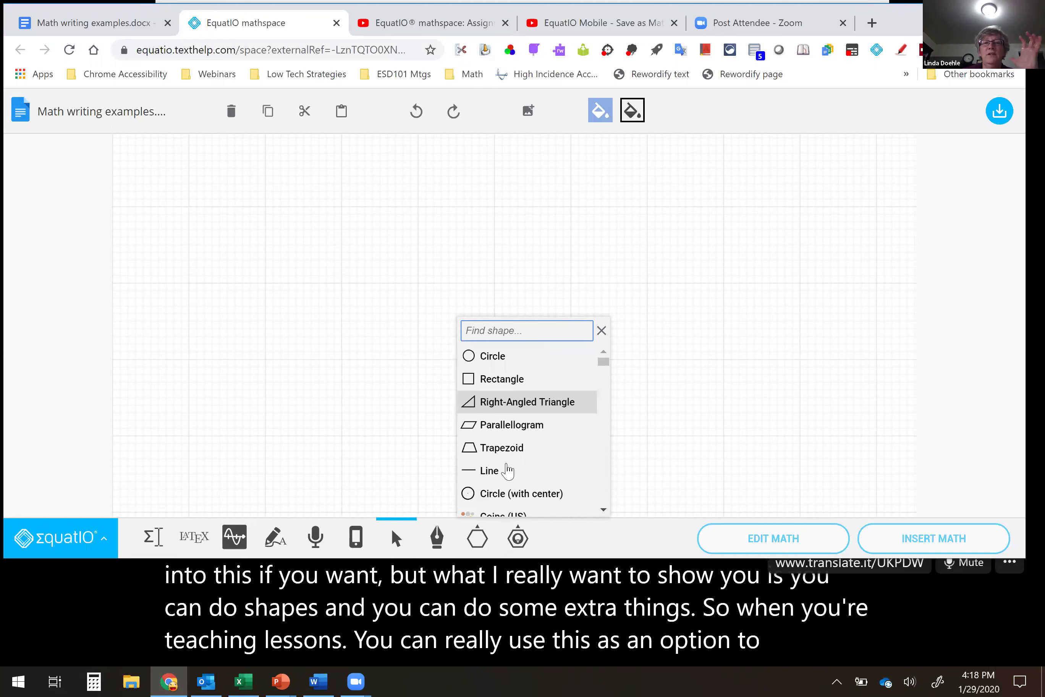
{"action": "scroll", "coordinate": [494, 450], "scroll_direction": "down", "scroll_amount": 2}
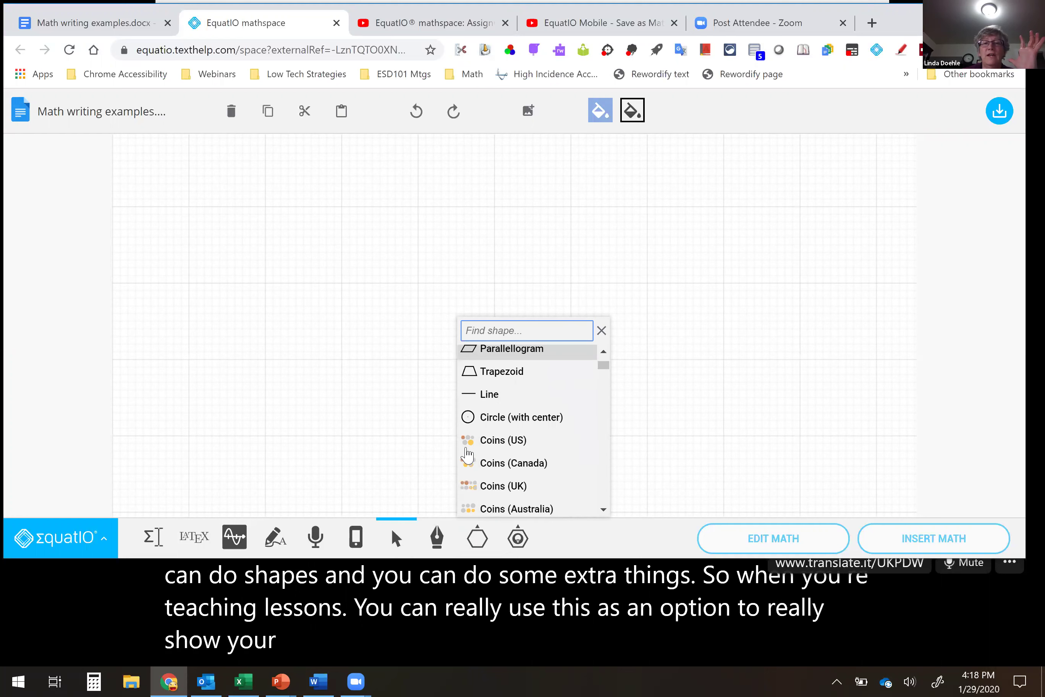
{"action": "left_click", "coordinate": [513, 444]}
{"action": "left_click", "coordinate": [513, 444]}
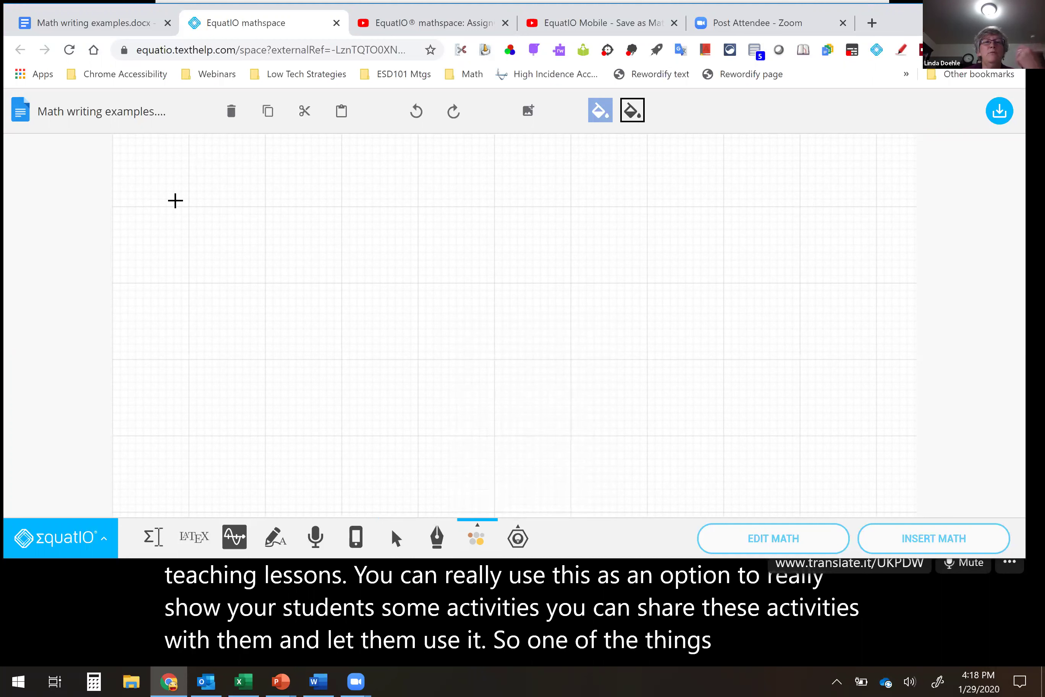
{"action": "left_click_drag", "start_coordinate": [209, 230], "coordinate": [451, 410]}
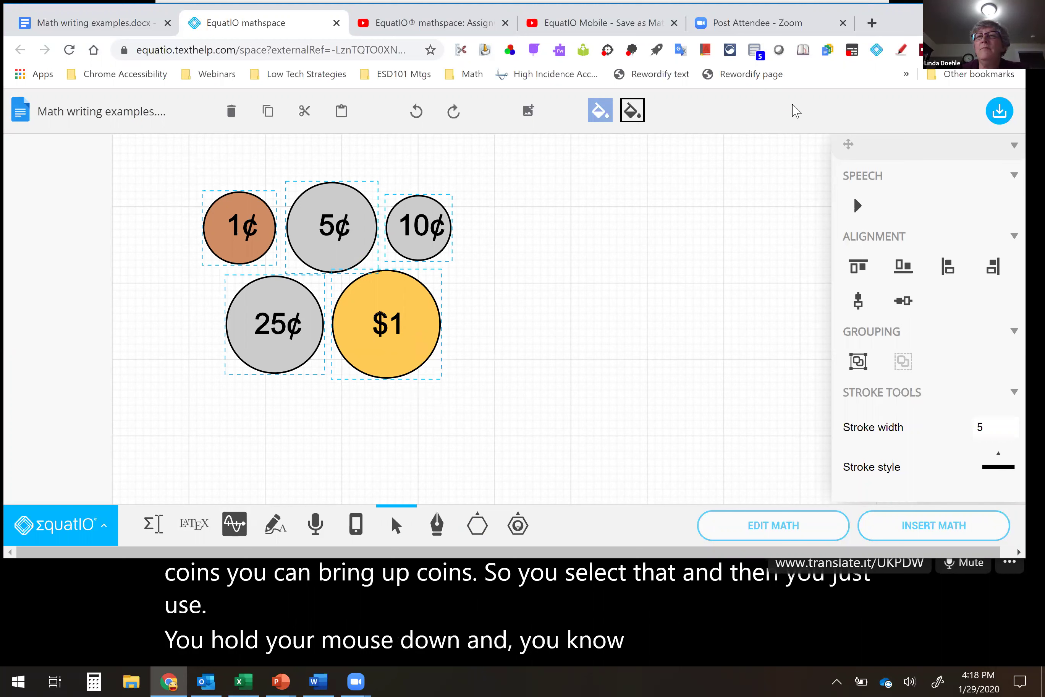
{"action": "left_click", "coordinate": [396, 392]}
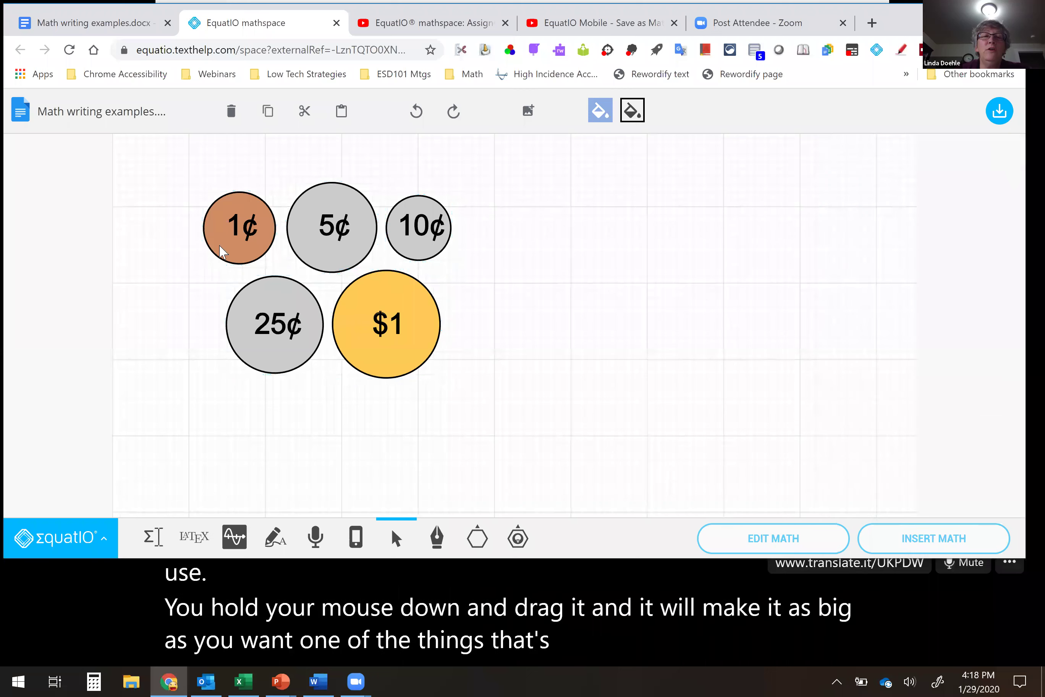
- Have the 1¢ coin and the $1 coin read aloud
{"action": "left_click", "coordinate": [244, 242]}
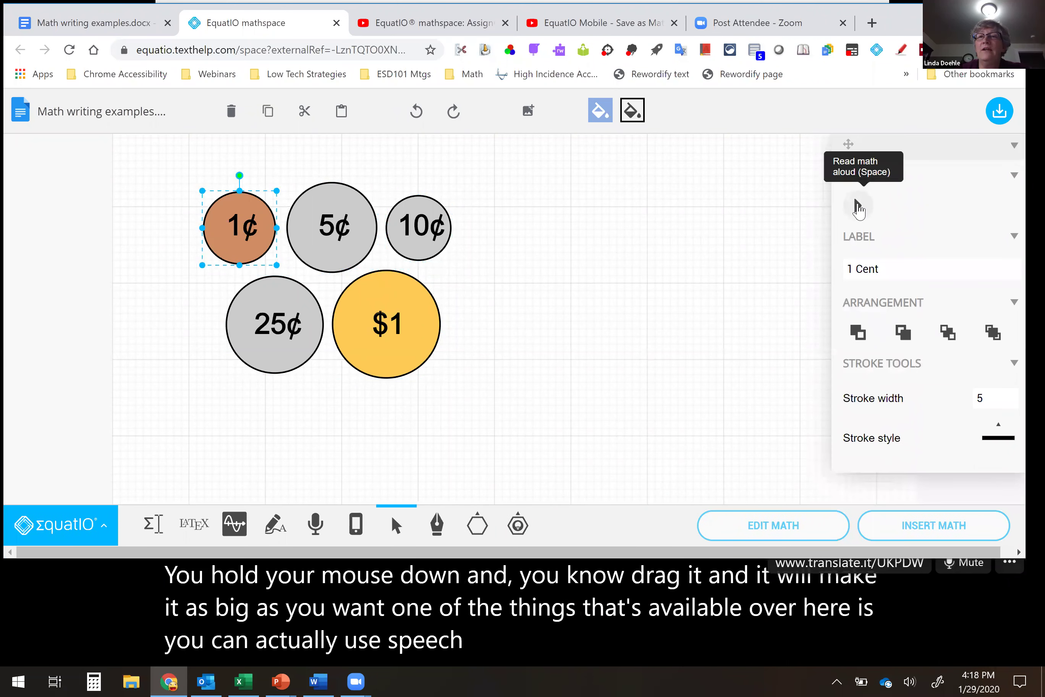
{"action": "left_click", "coordinate": [858, 207]}
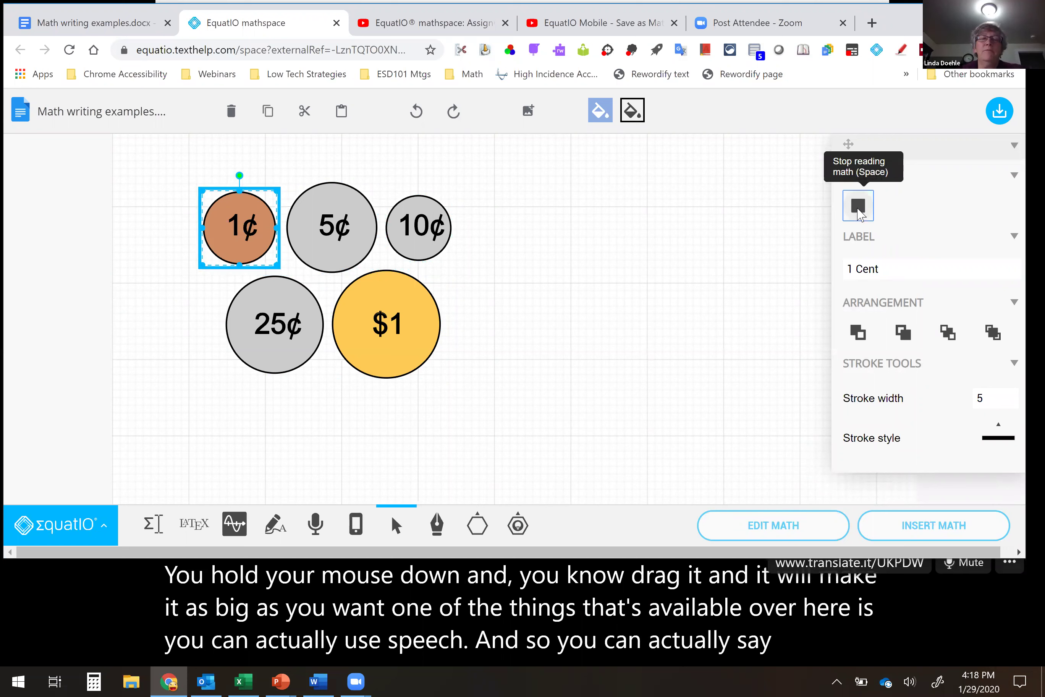
{"action": "left_click", "coordinate": [381, 322]}
{"action": "left_click", "coordinate": [858, 207]}
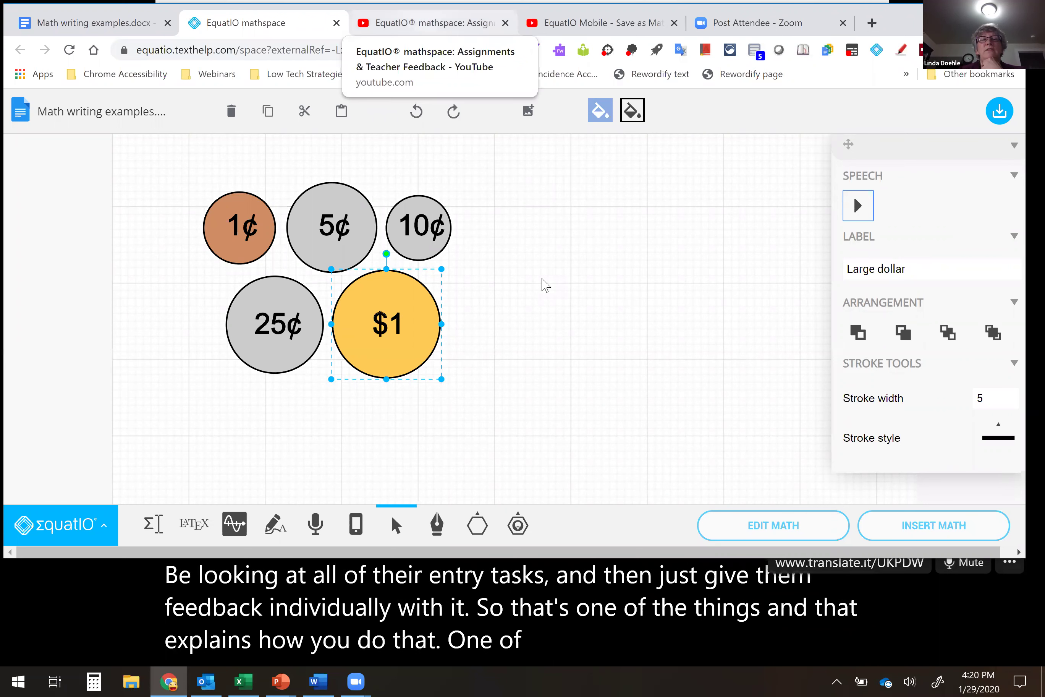
- Switch to the YouTube tab and play the "EquatIO® mathspace: Assignments & Teacher Feedback" video in full screen
{"action": "key", "text": "ctrl+Tab"}
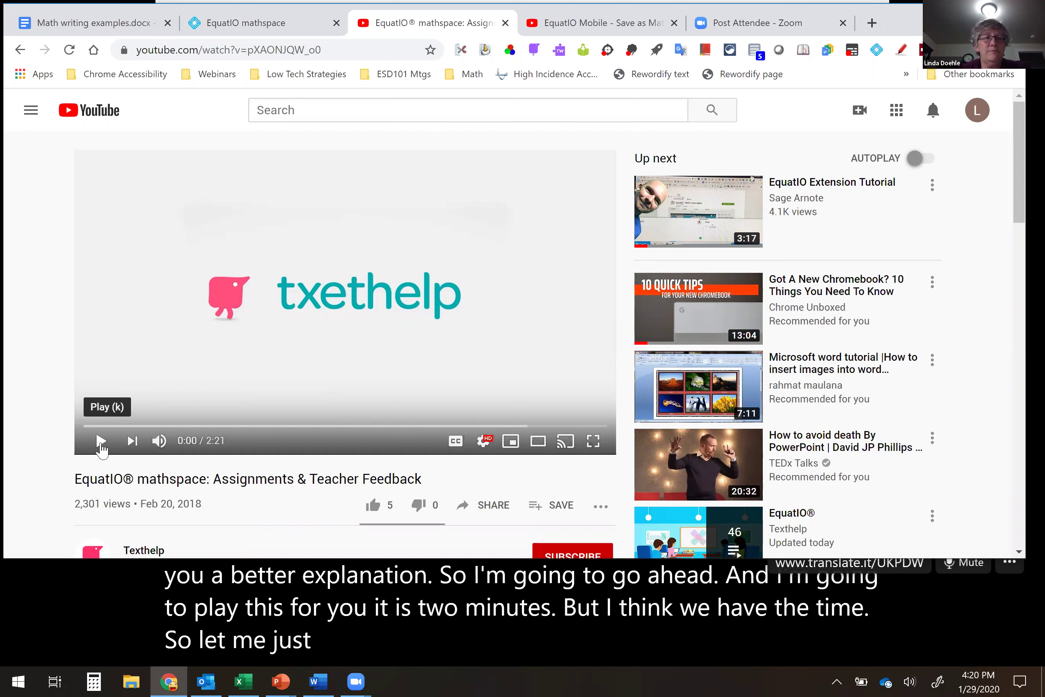
{"action": "left_click", "coordinate": [100, 443]}
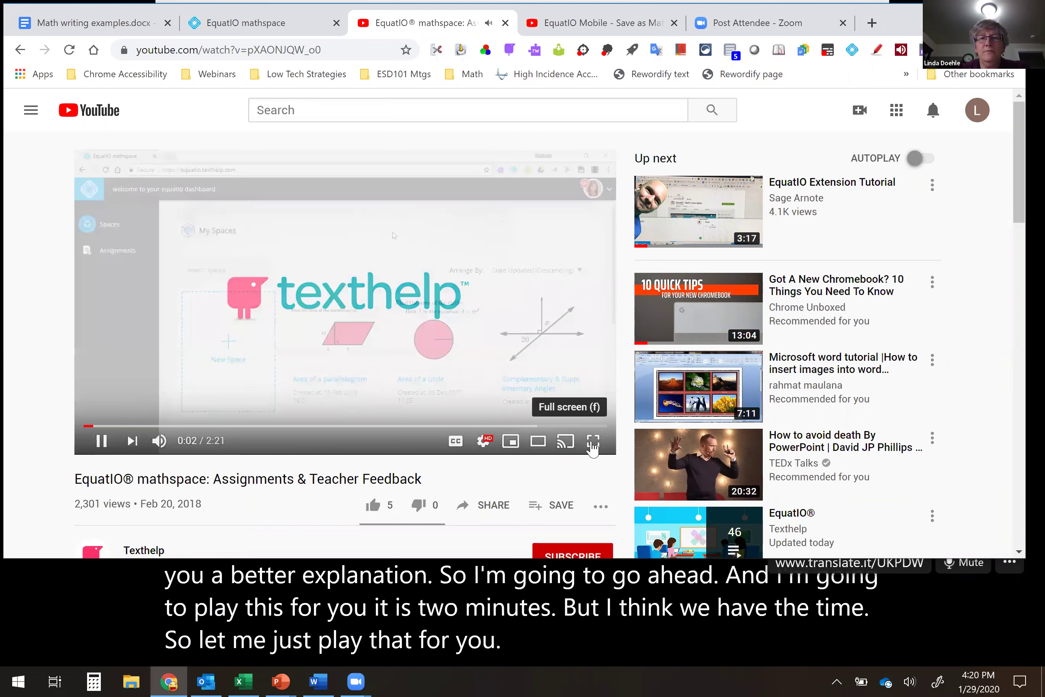
{"action": "left_click", "coordinate": [593, 442]}
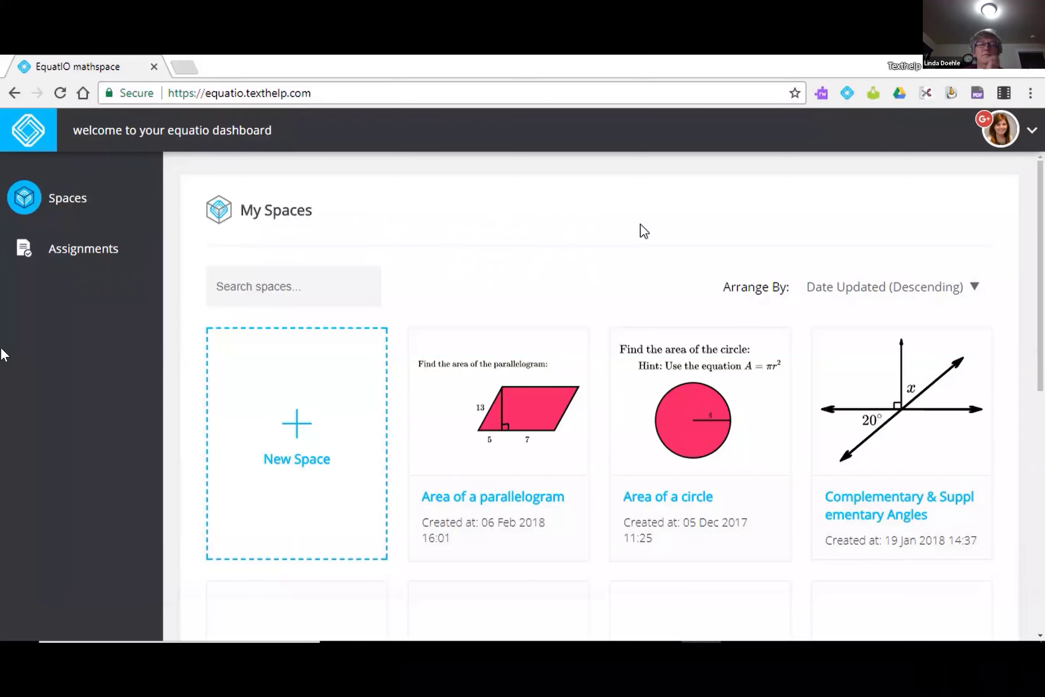
- Insert "Find the missing angle x" with x as math in the Complementary & Supplementary Angles space, and enlarge it above the diagram
{"action": "left_click", "coordinate": [905, 386]}
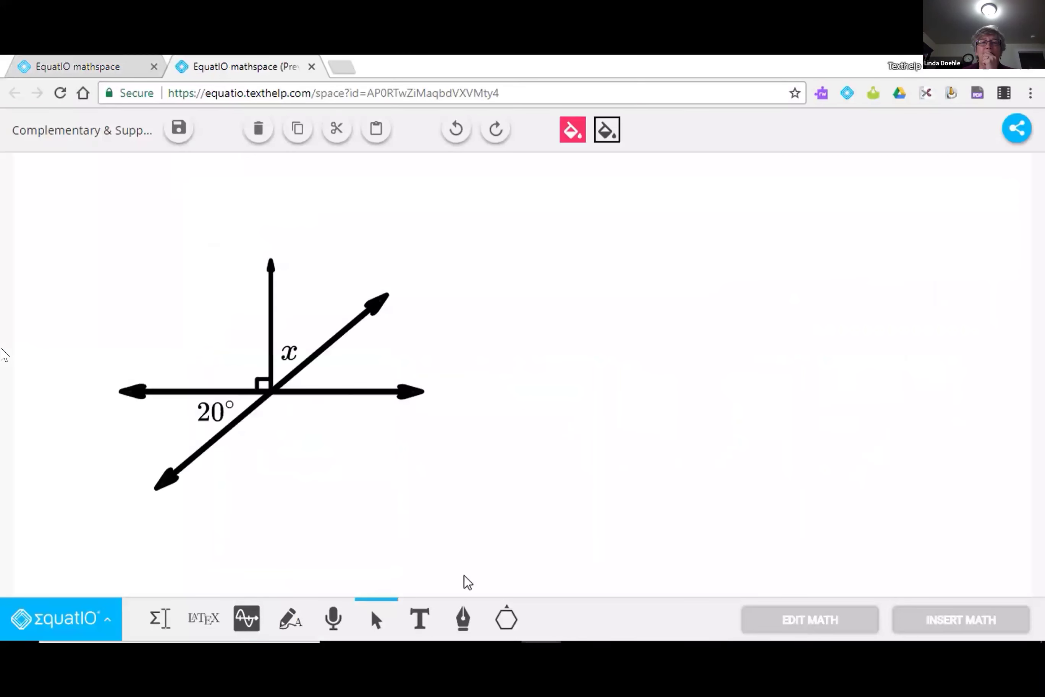
{"action": "left_click", "coordinate": [424, 631]}
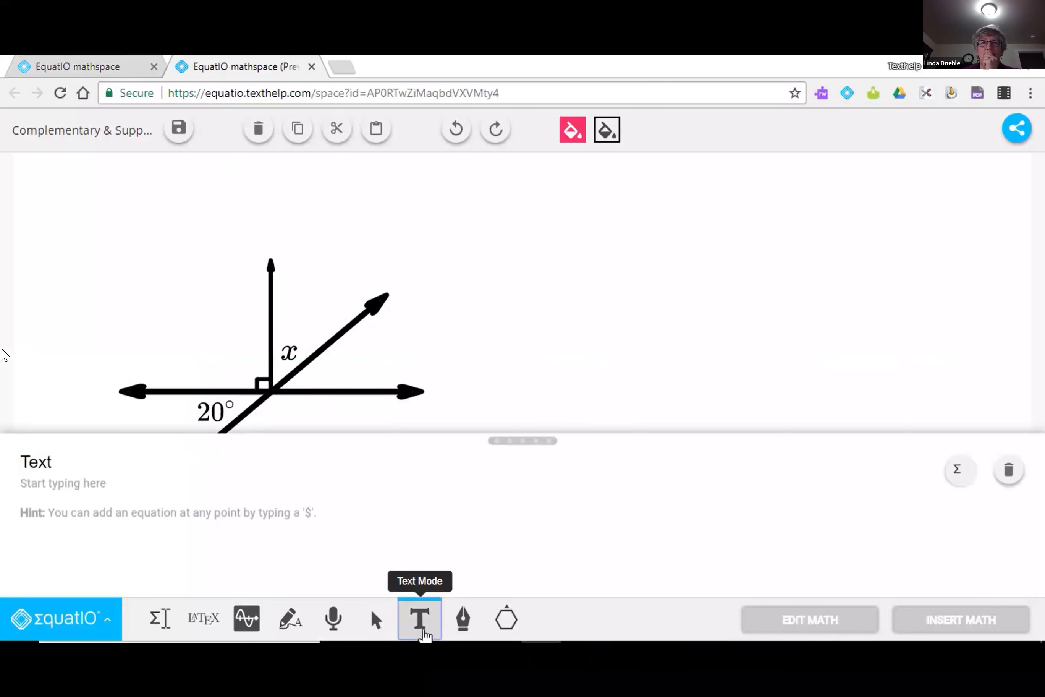
{"action": "left_click", "coordinate": [366, 520]}
{"action": "type", "text": "Find the missing angle"}
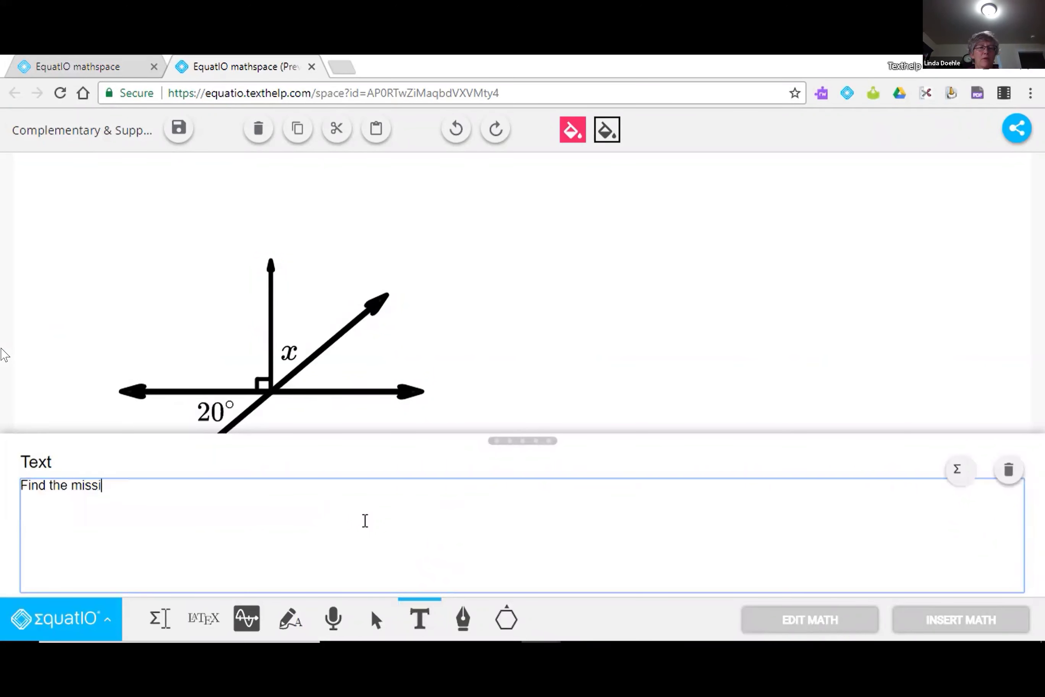
{"action": "key", "text": "ctrl+m"}
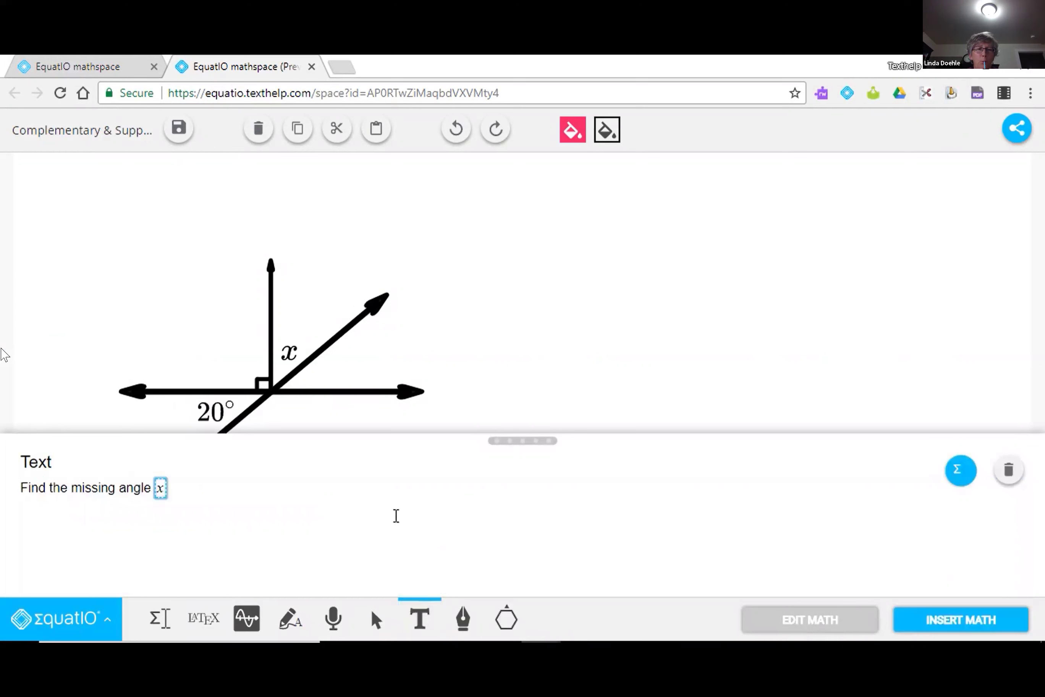
{"action": "left_click", "coordinate": [958, 625]}
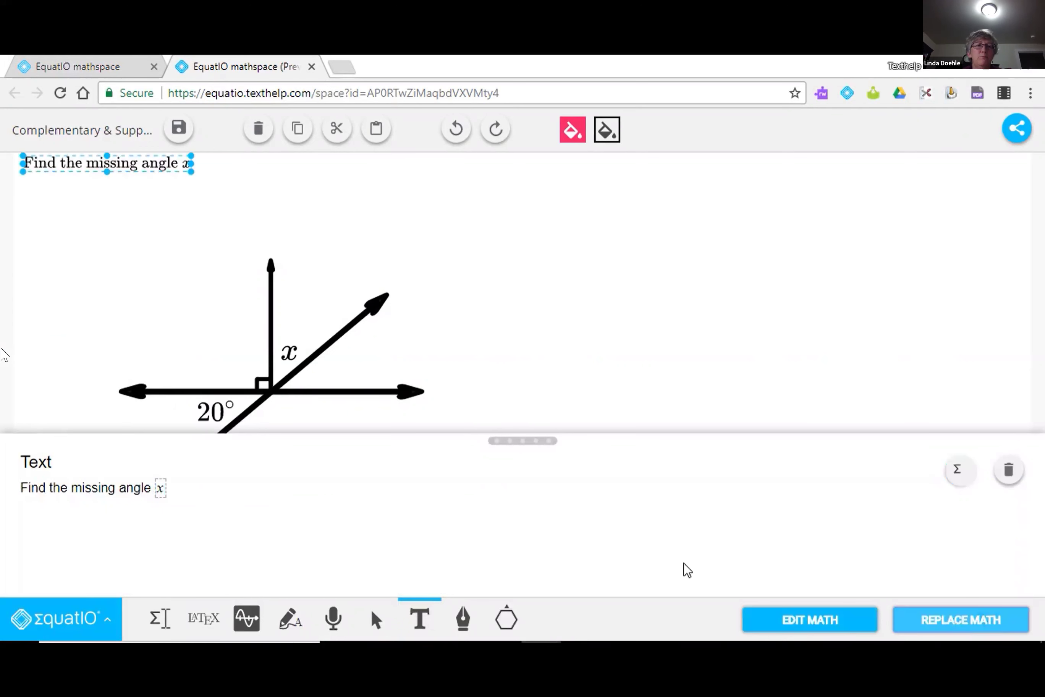
{"action": "left_click", "coordinate": [410, 635]}
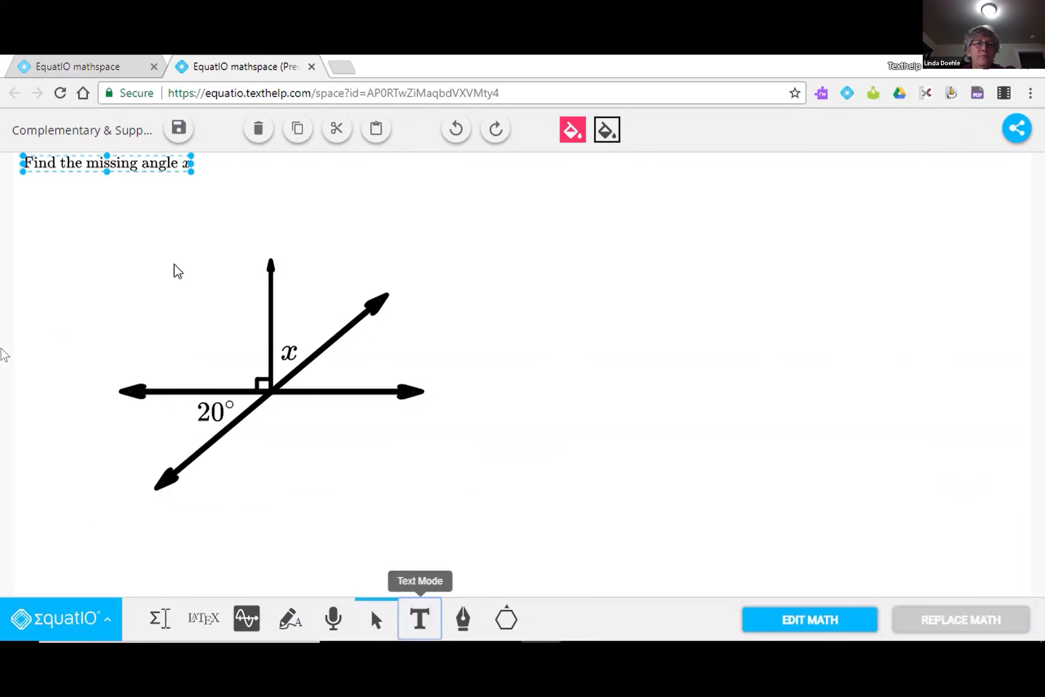
{"action": "left_click", "coordinate": [374, 222]}
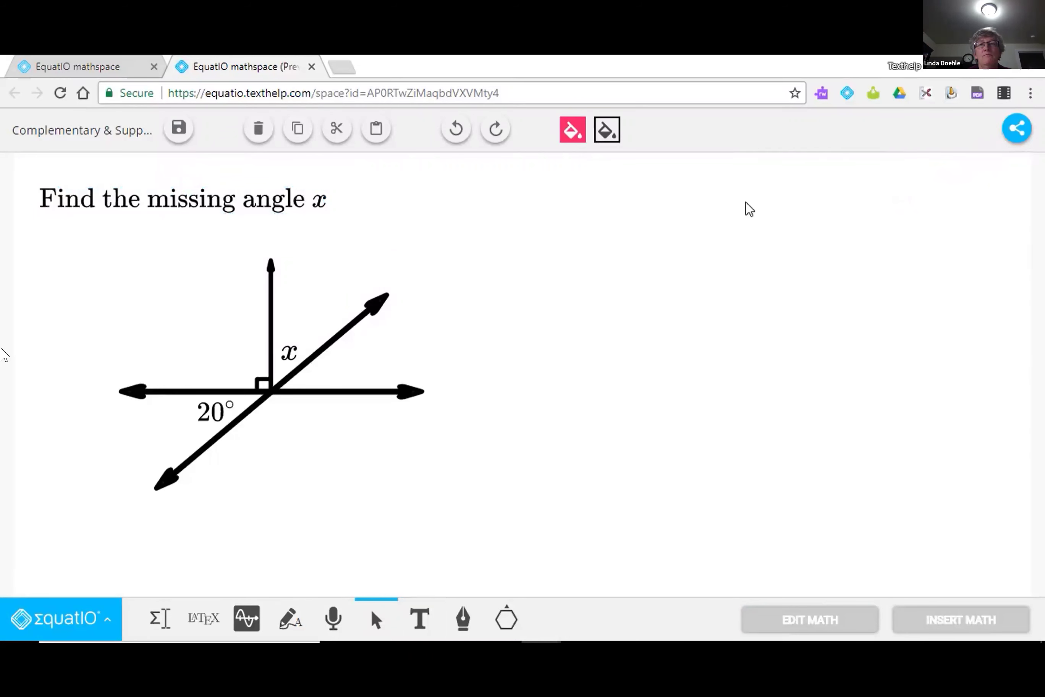
- Share the space with the option "Make a copy for each person and expect a response" and copy its sharable link
{"action": "left_click", "coordinate": [1016, 132]}
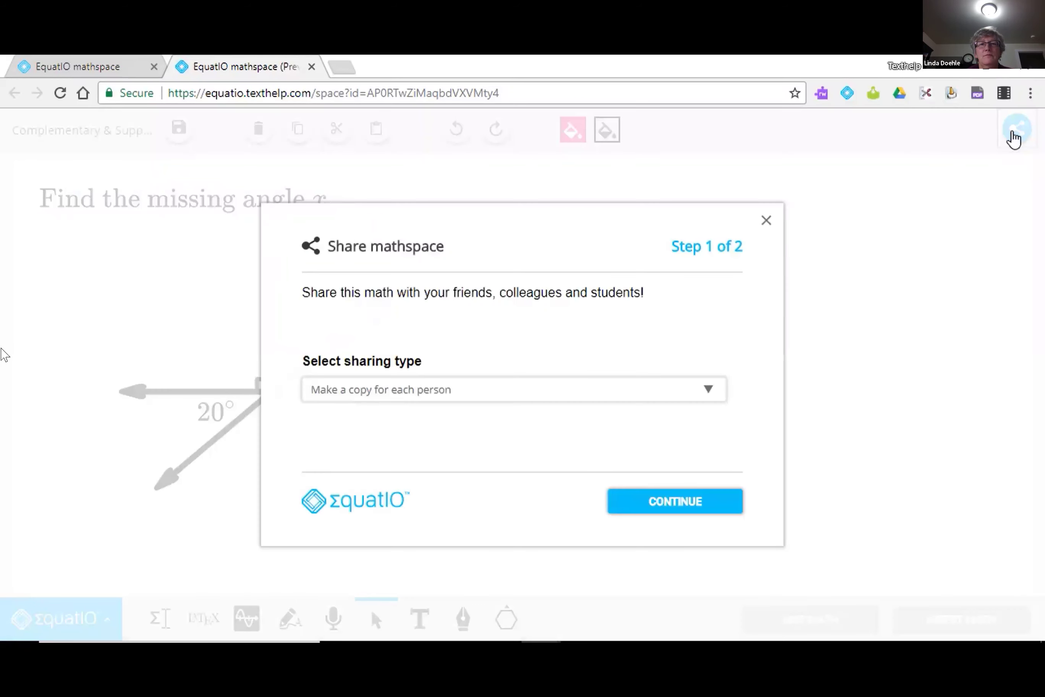
{"action": "left_click", "coordinate": [716, 388]}
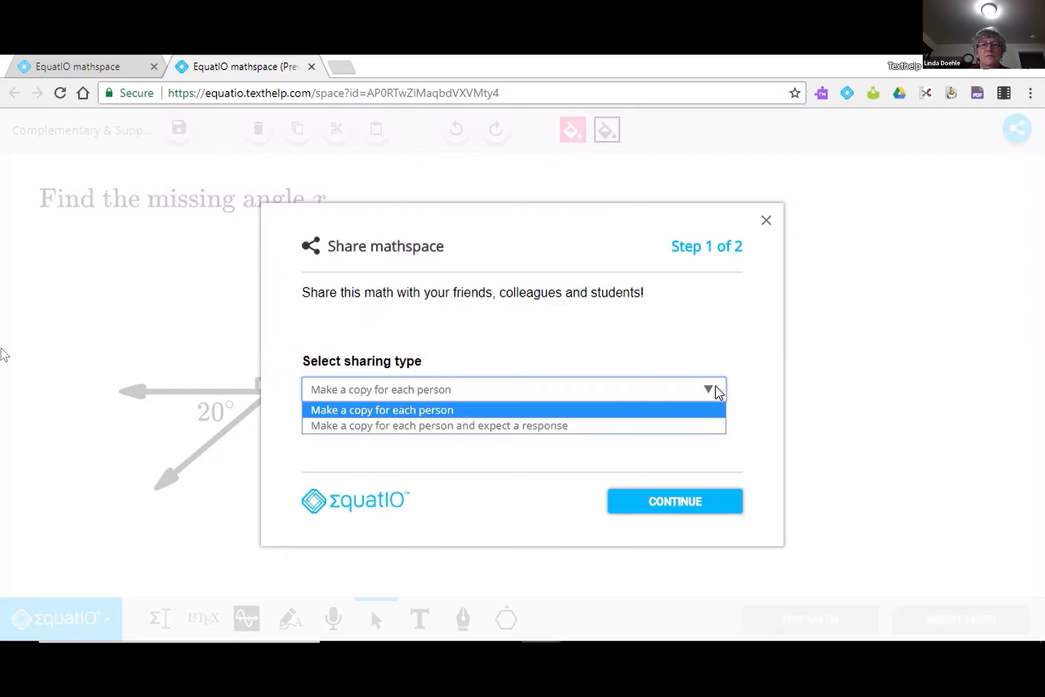
{"action": "left_click", "coordinate": [675, 426]}
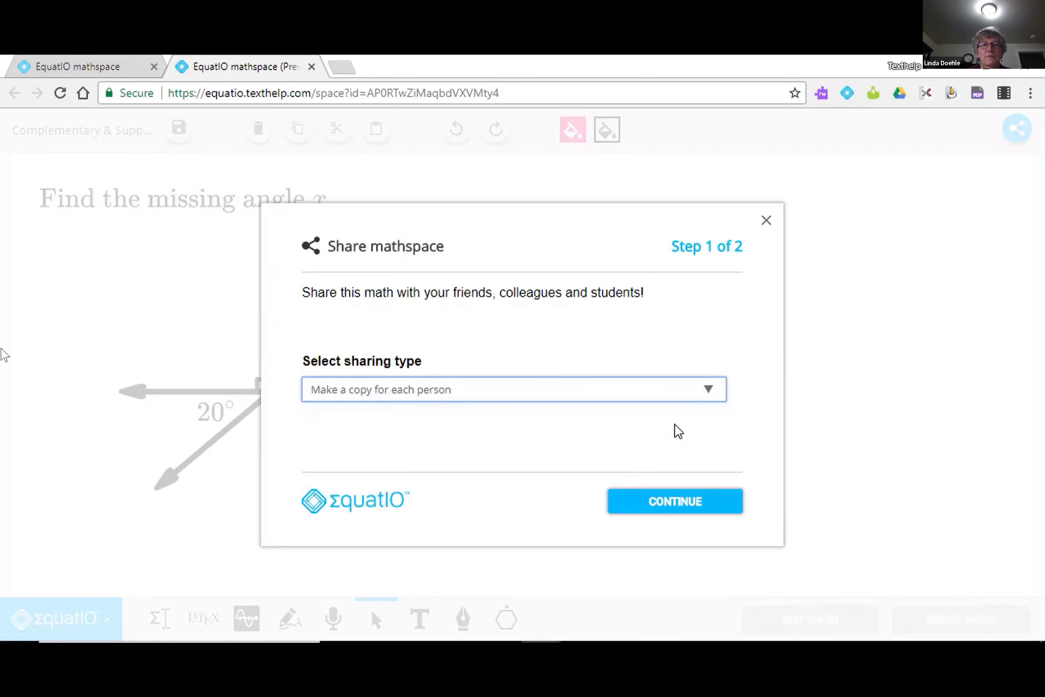
{"action": "left_click", "coordinate": [681, 516]}
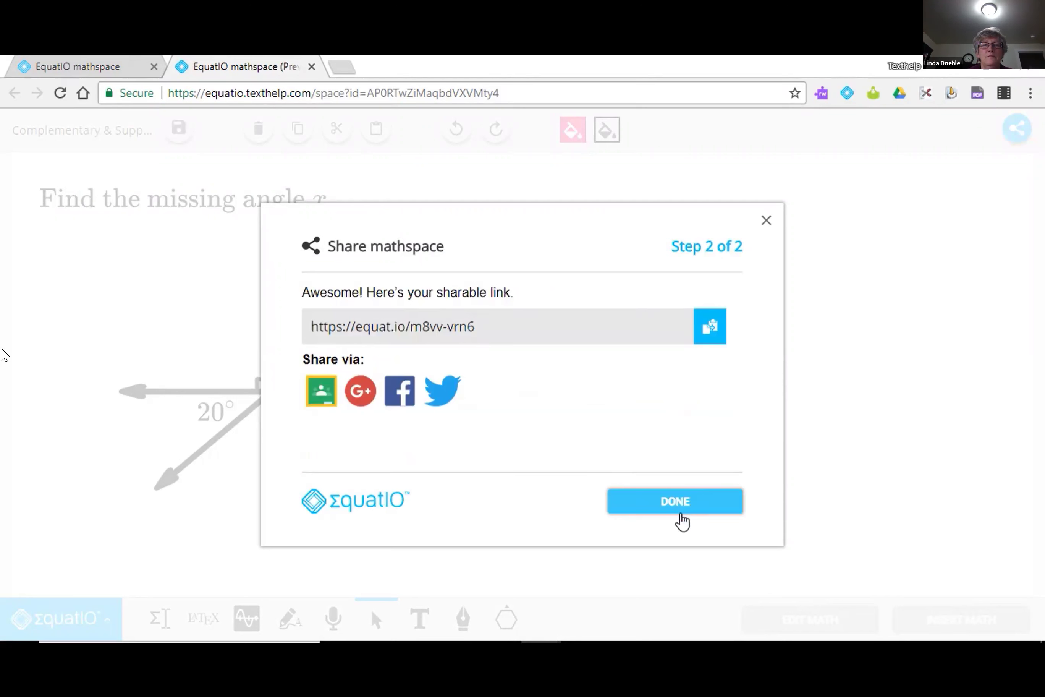
{"action": "left_click", "coordinate": [714, 334]}
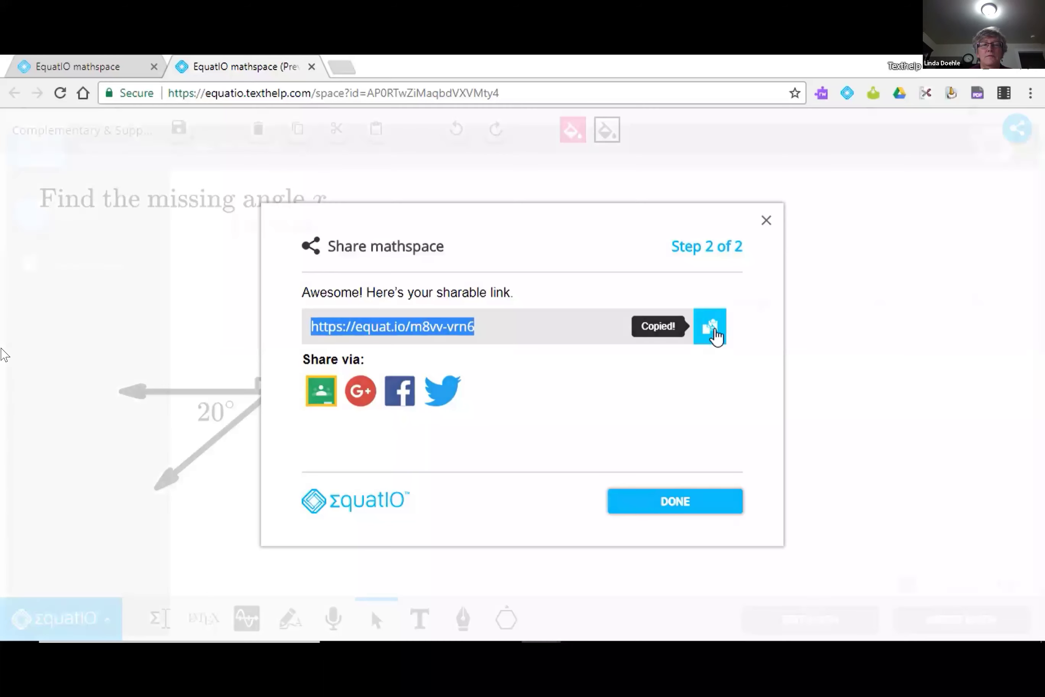
- Switch to the student's browser window and open the copied link to the shared space
{"action": "key", "text": "alt+Tab"}
{"action": "left_click", "coordinate": [431, 112]}
{"action": "key", "text": "ctrl+v"}
{"action": "key", "text": "Return"}
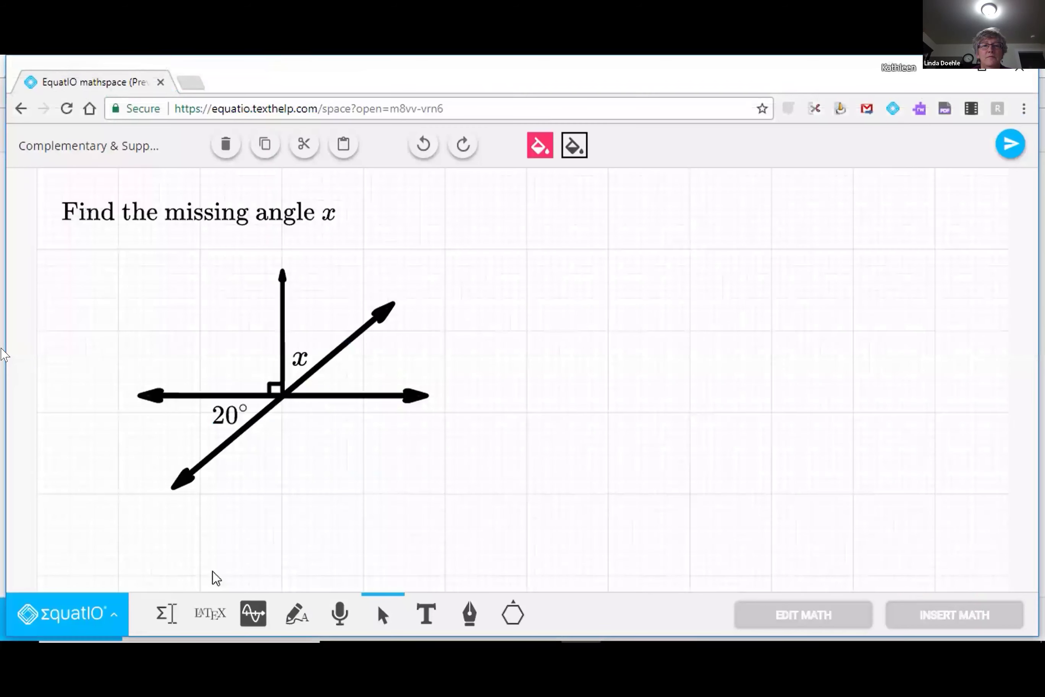
- Insert x = 70° as math, place it enlarged beside the angle diagram and submit the student's response
{"action": "left_click", "coordinate": [173, 605]}
{"action": "left_click", "coordinate": [142, 503]}
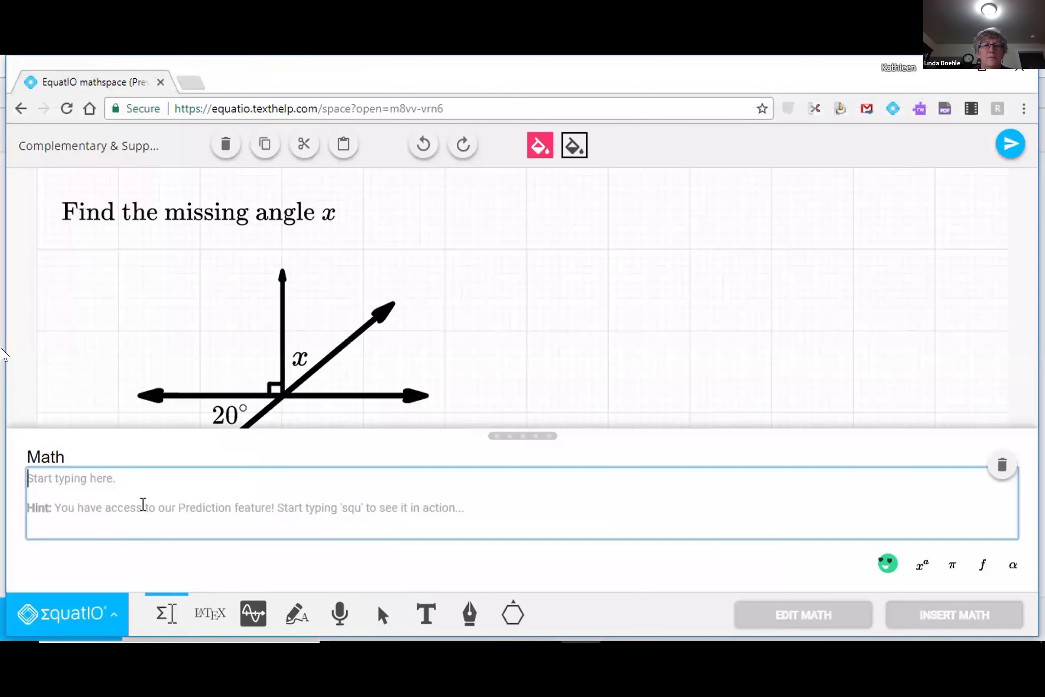
{"action": "type", "text": "x=70de"}
{"action": "key", "text": "Return"}
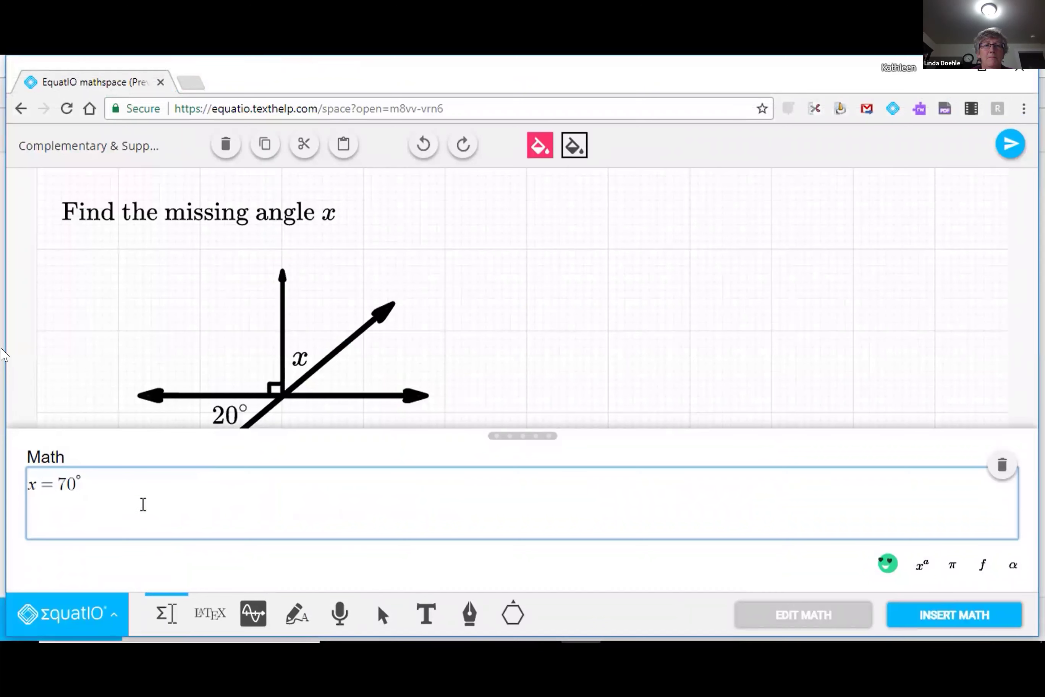
{"action": "left_click", "coordinate": [942, 618]}
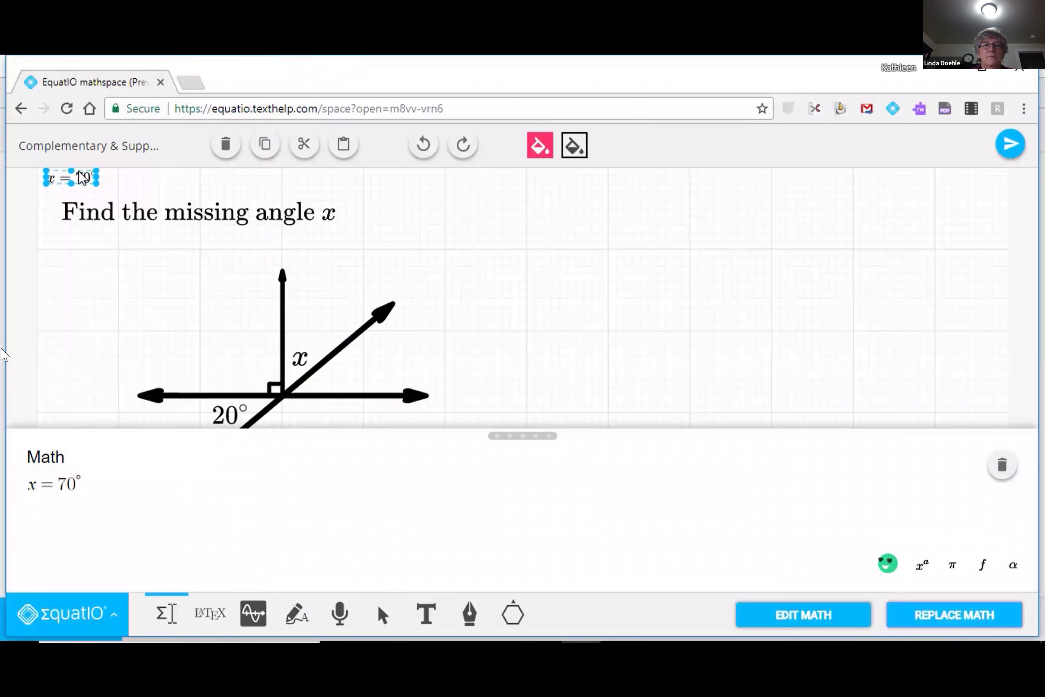
{"action": "left_click_drag", "start_coordinate": [77, 176], "coordinate": [619, 299]}
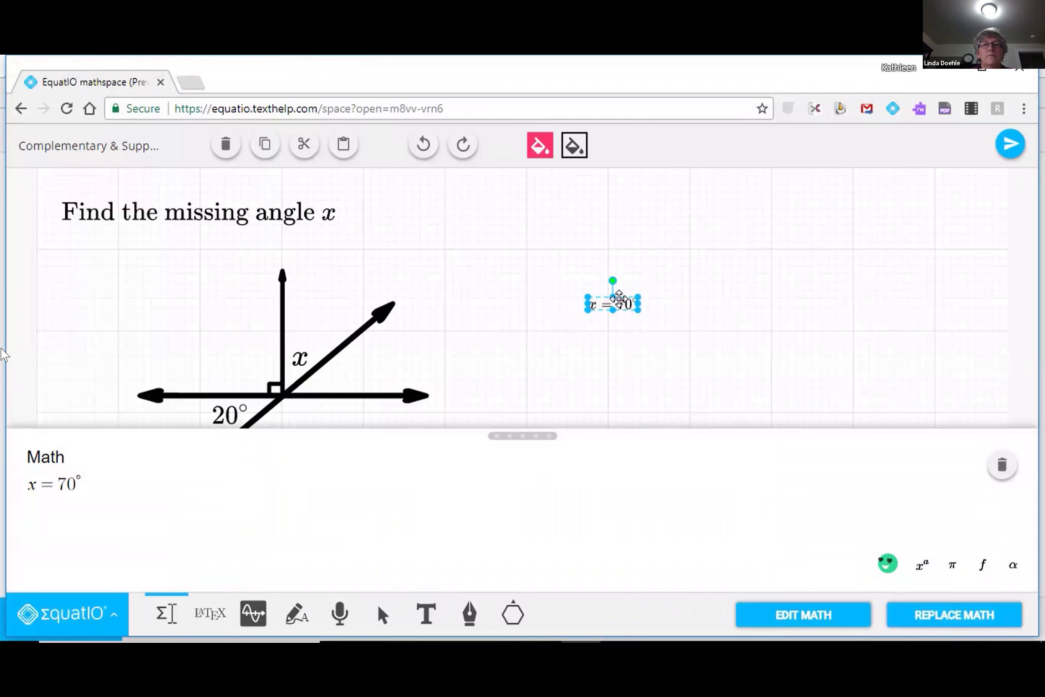
{"action": "left_click", "coordinate": [691, 359]}
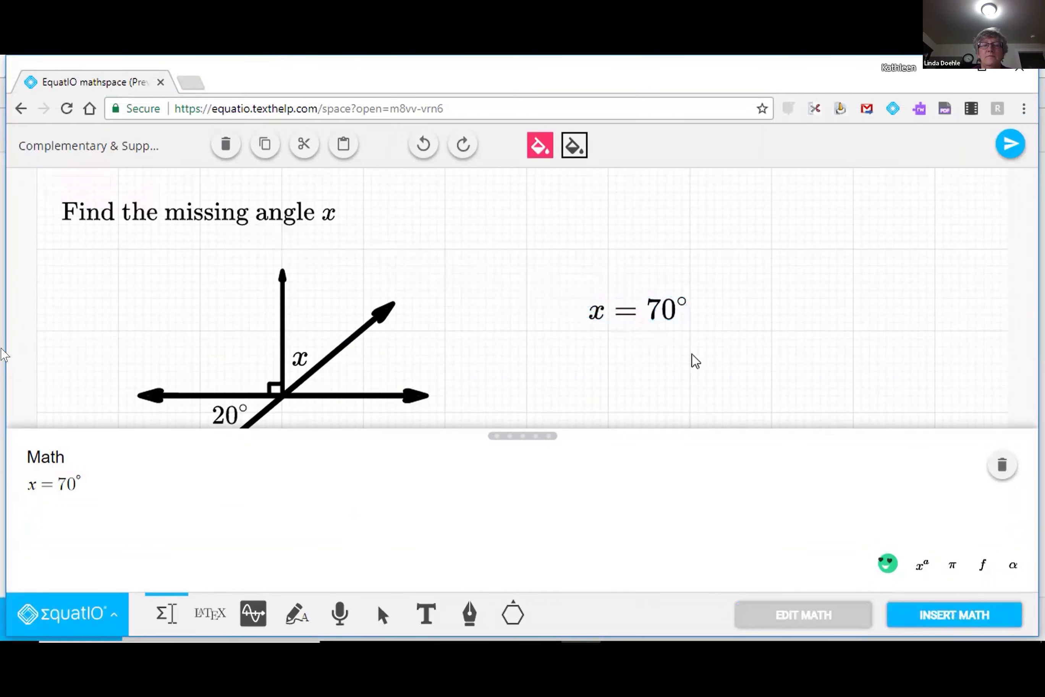
{"action": "left_click", "coordinate": [1002, 155]}
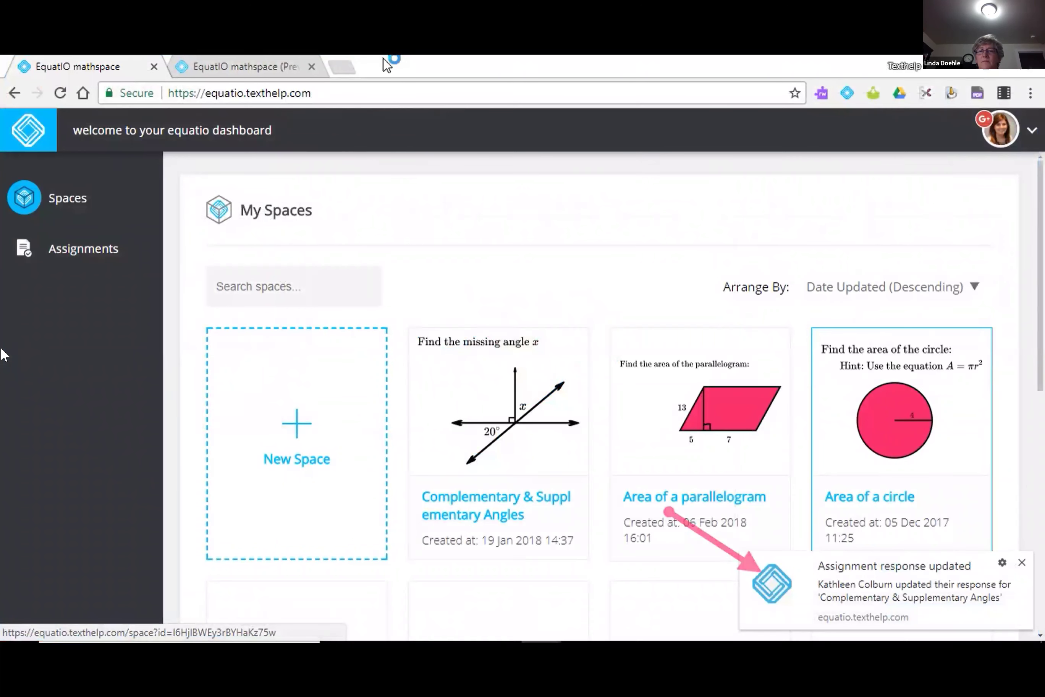
- Open the student's response to the newest Complementary & Supplementary Angles assignment from the teacher's dashboard
{"action": "left_click", "coordinate": [86, 248]}
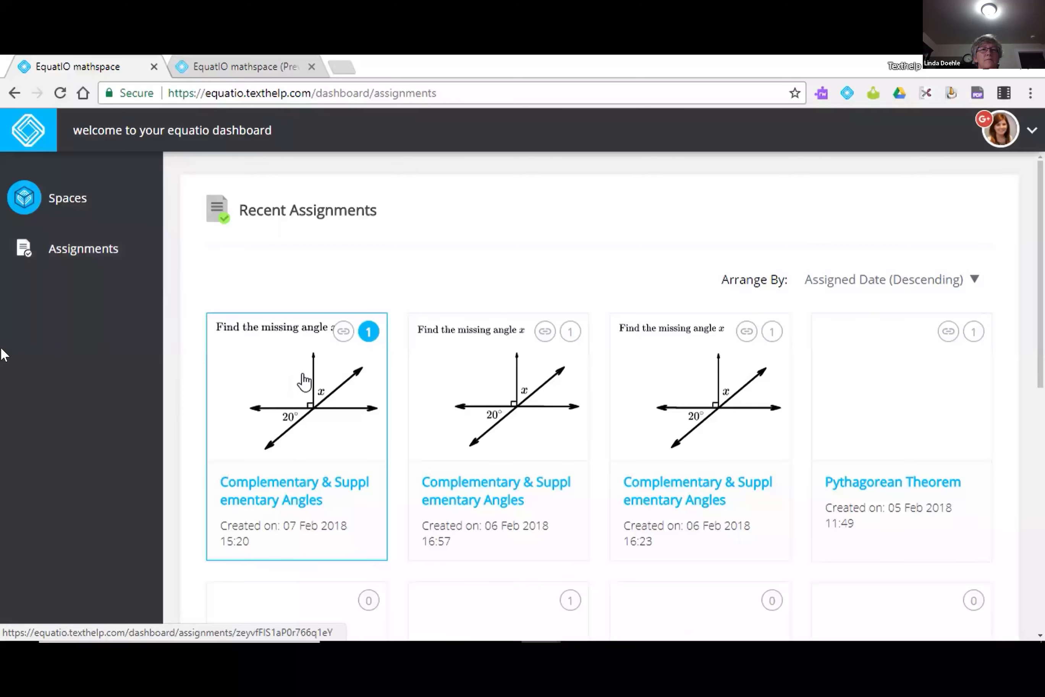
{"action": "left_click", "coordinate": [304, 382]}
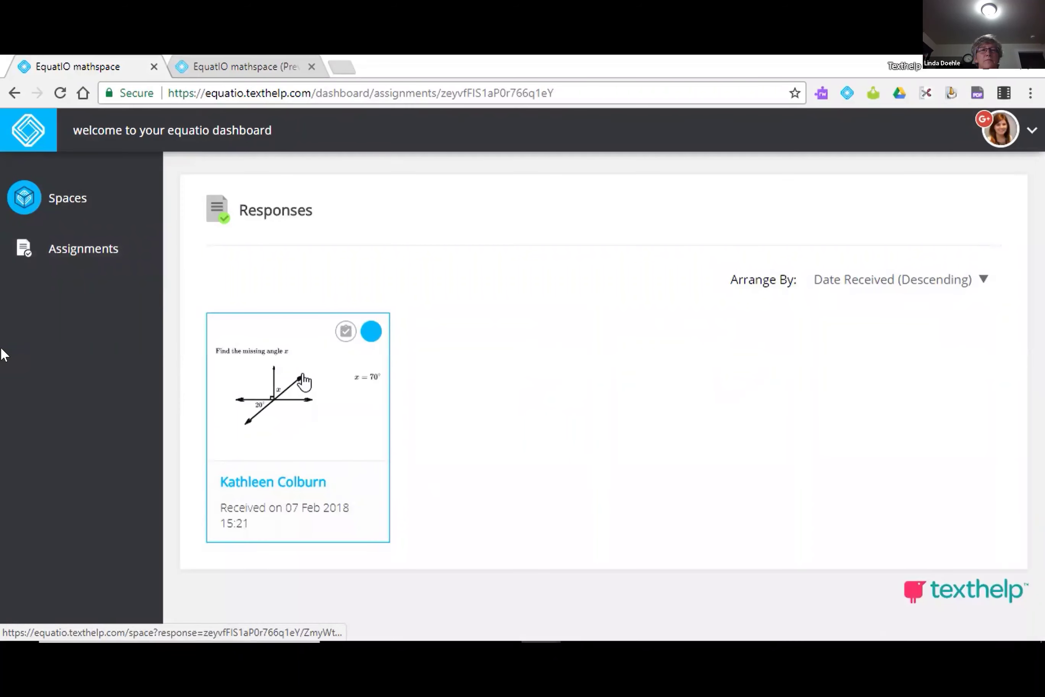
{"action": "left_click", "coordinate": [304, 381]}
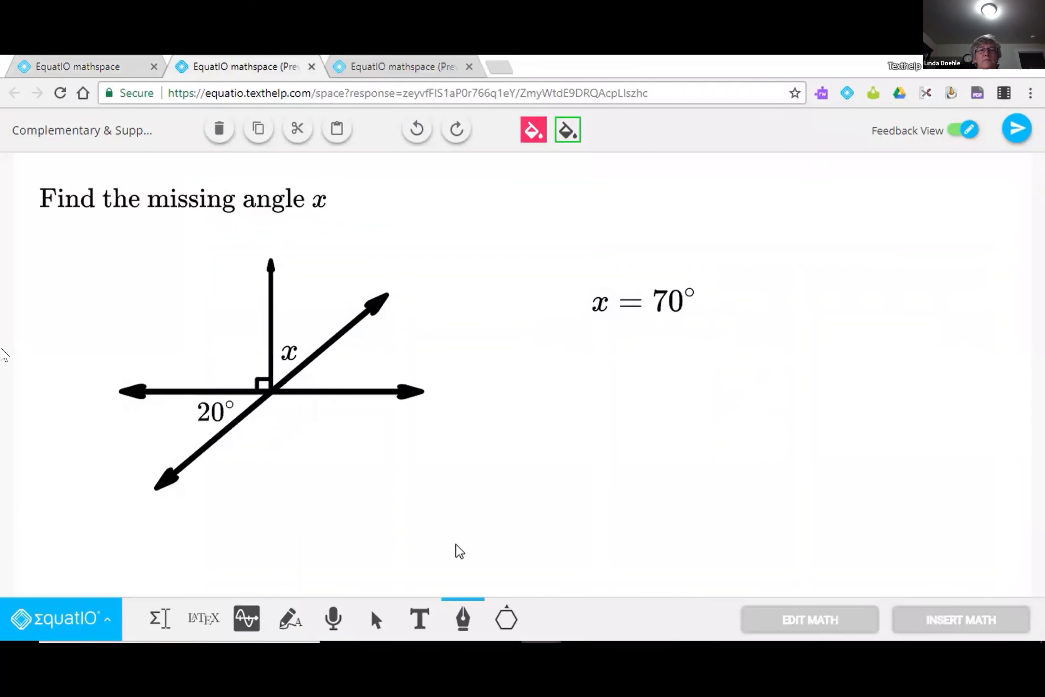
- Insert the feedback text "Can you show on the diagram how you got this?" and place it beneath the x = 70° answer
{"action": "left_click", "coordinate": [425, 625]}
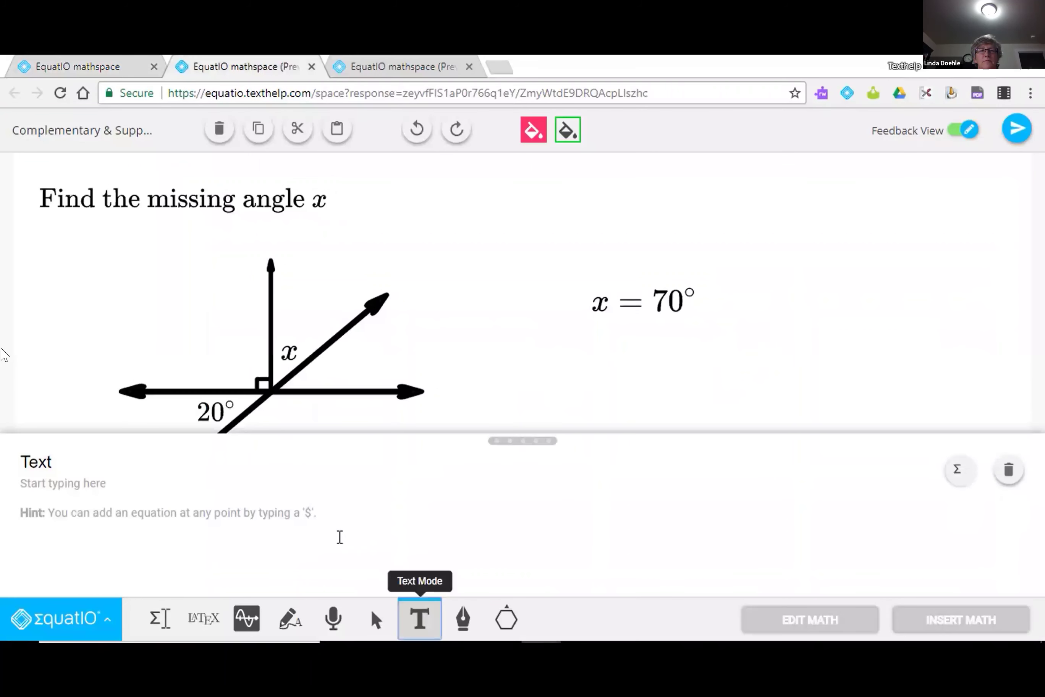
{"action": "type", "text": "Can you show on the diagram how you got this?"}
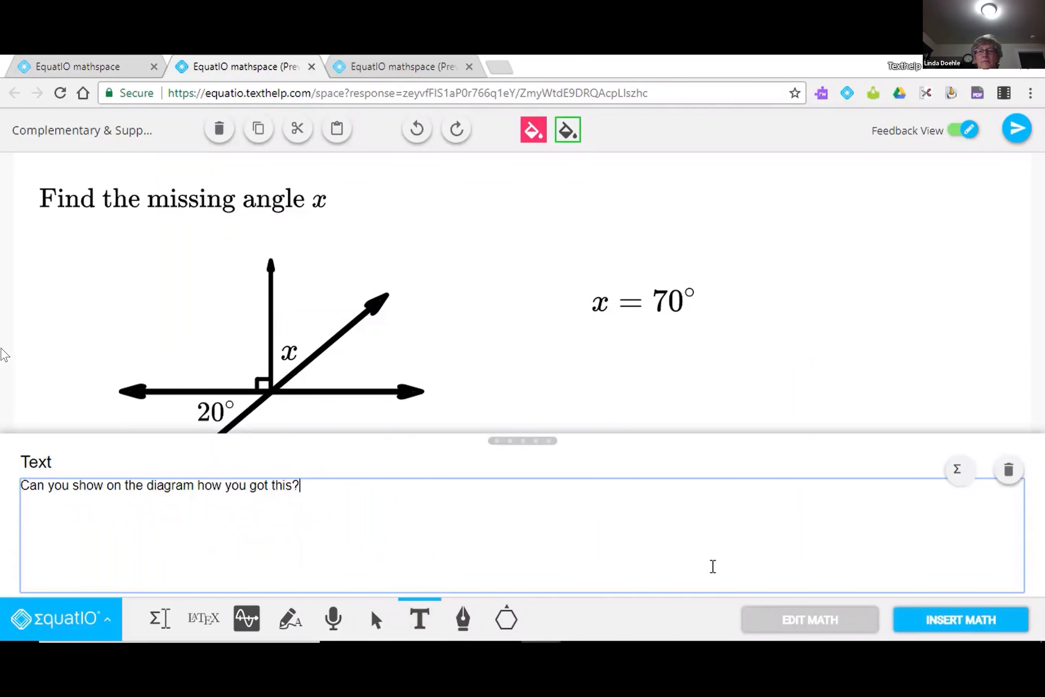
{"action": "left_click", "coordinate": [957, 618]}
{"action": "left_click_drag", "start_coordinate": [334, 164], "coordinate": [882, 348]}
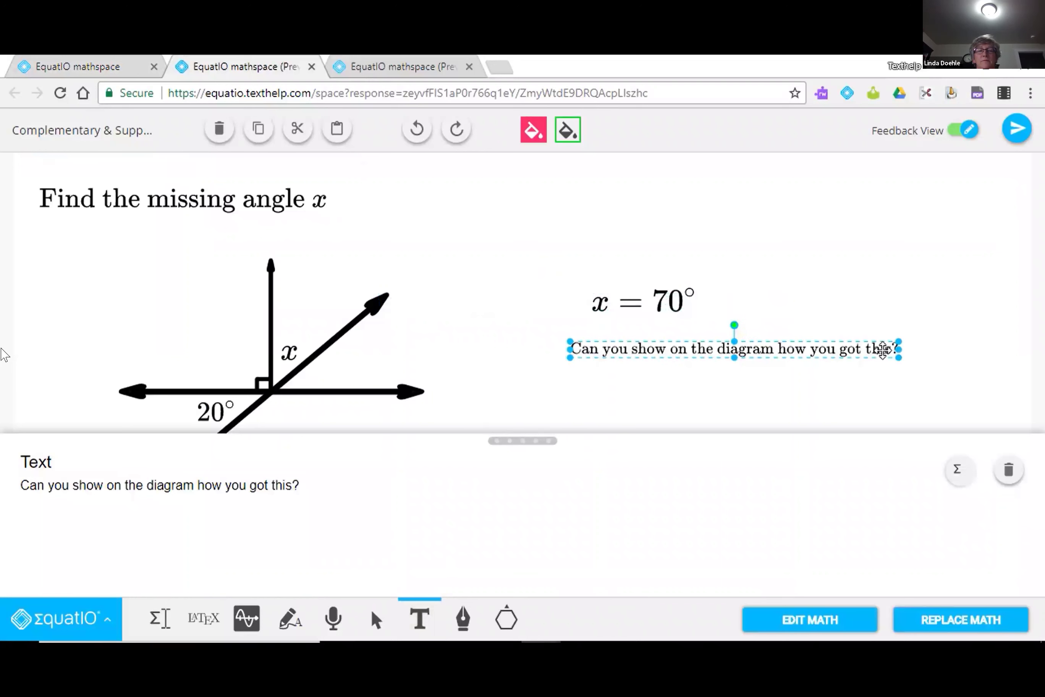
- Colour the feedback question dark red and send the feedback to the student
{"action": "left_click", "coordinate": [535, 130]}
{"action": "left_click", "coordinate": [667, 182]}
{"action": "left_click", "coordinate": [707, 154]}
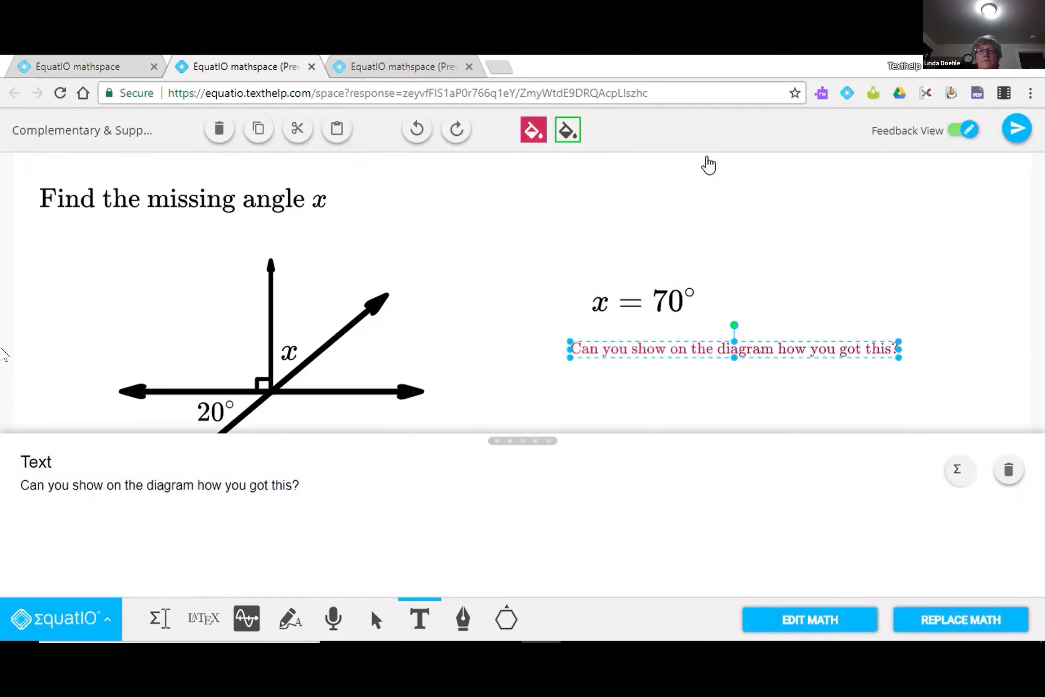
{"action": "left_click", "coordinate": [791, 248]}
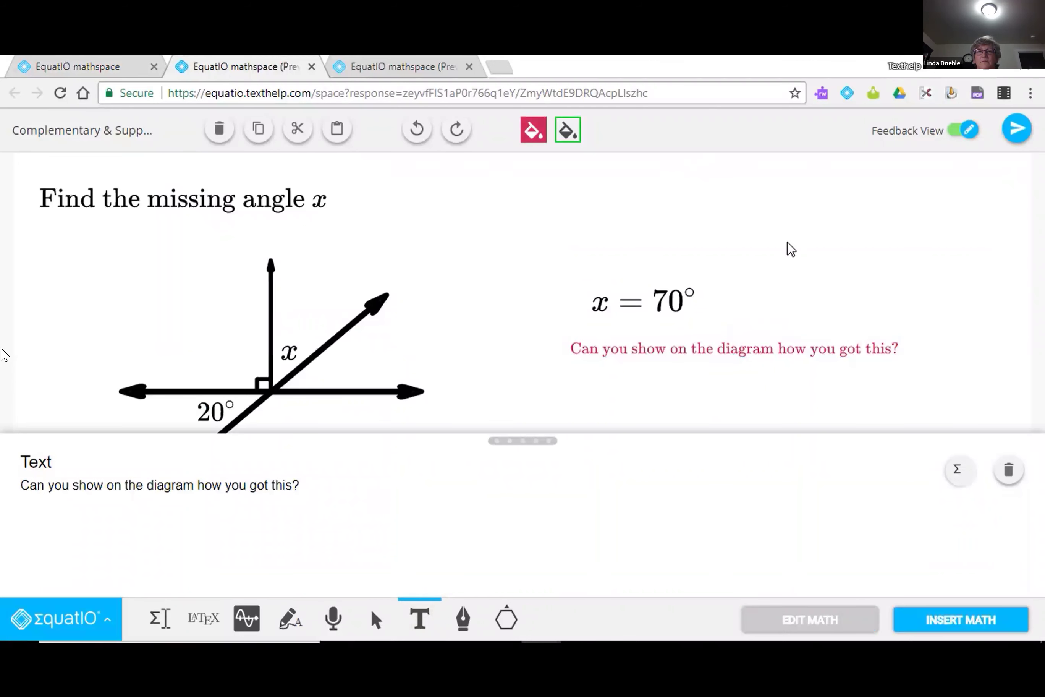
{"action": "left_click", "coordinate": [1016, 129]}
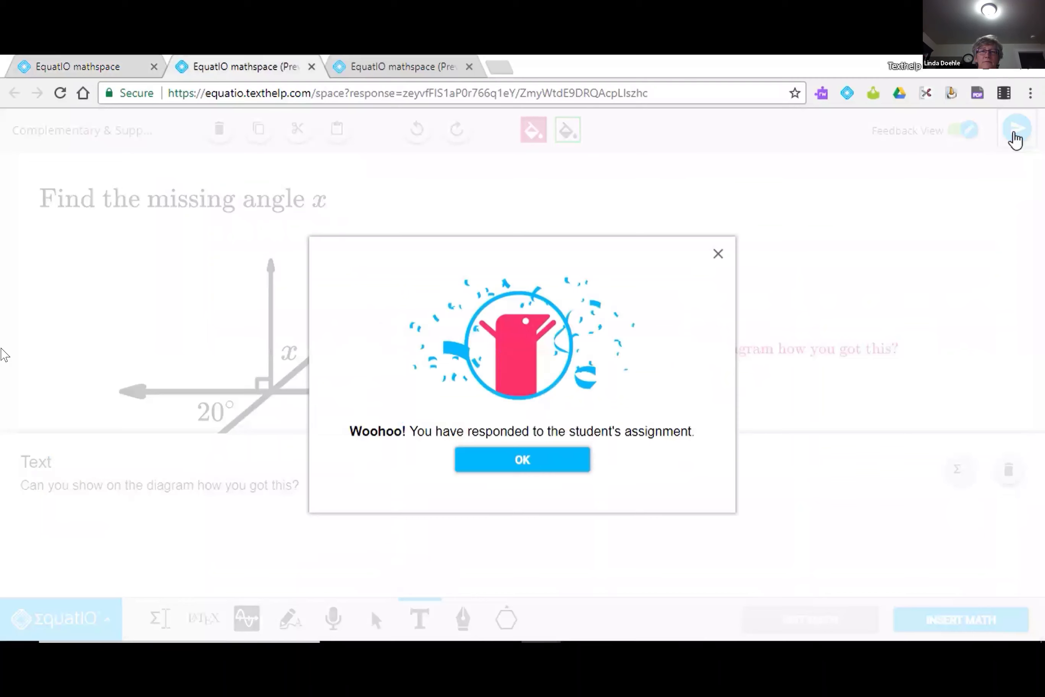
- Switch to the student's window, open the assignment from the teacher feedback notification and turn off Feedback View
{"action": "key", "text": "alt+Tab"}
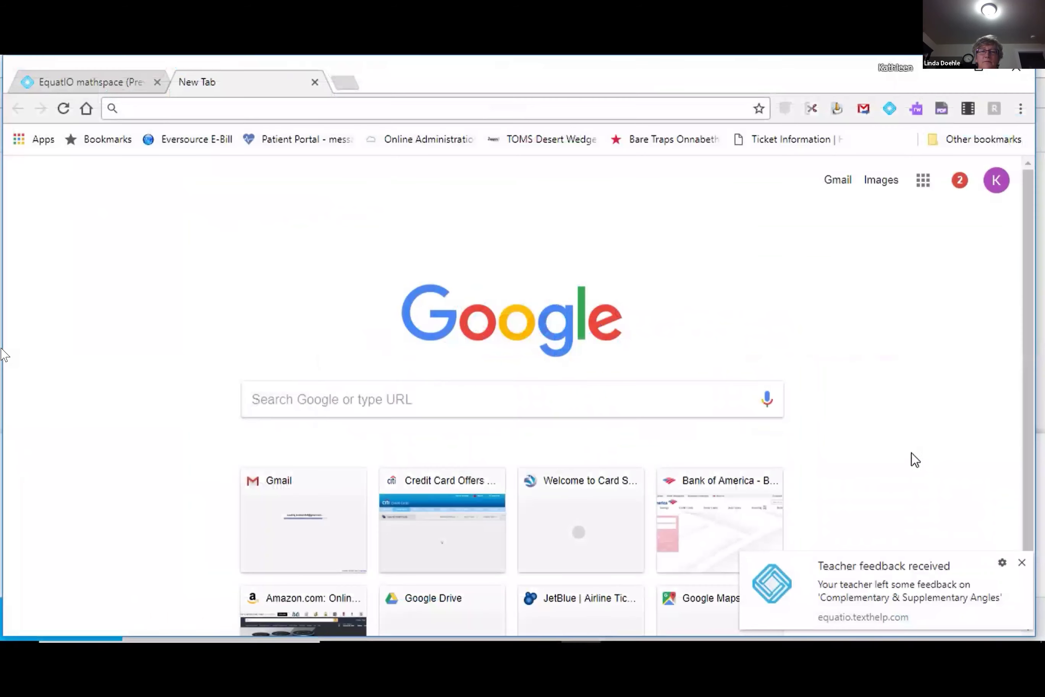
{"action": "left_click", "coordinate": [891, 603]}
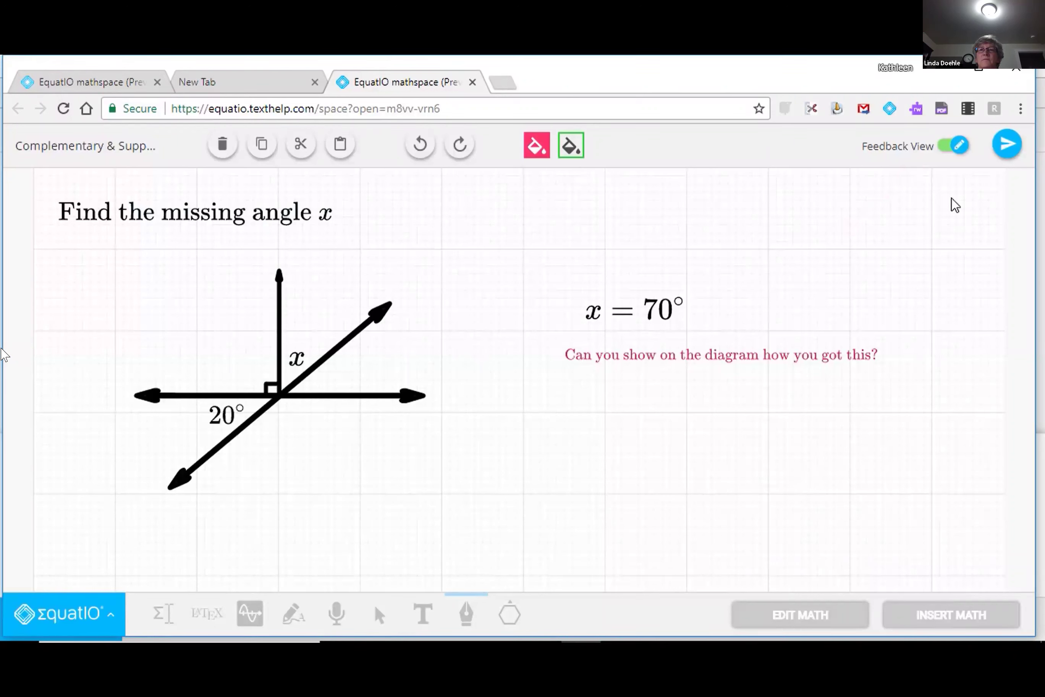
{"action": "left_click", "coordinate": [954, 155]}
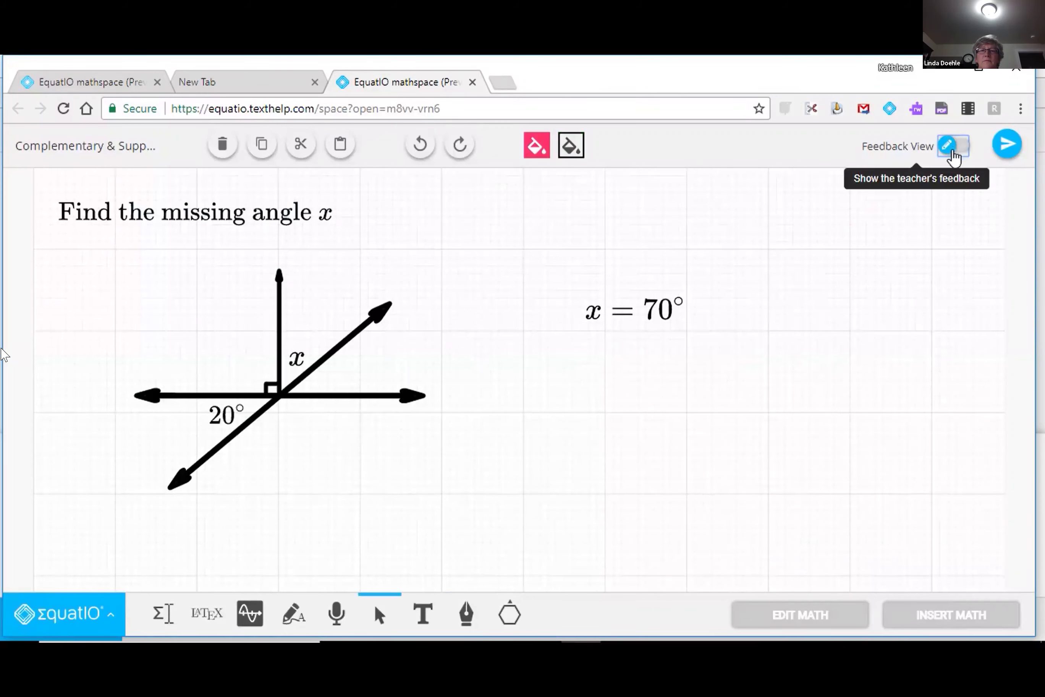
- Mark the two vertical angles with freehand ticked arcs, add a right-angle mark at the intersection and resubmit the response
{"action": "left_click", "coordinate": [466, 613]}
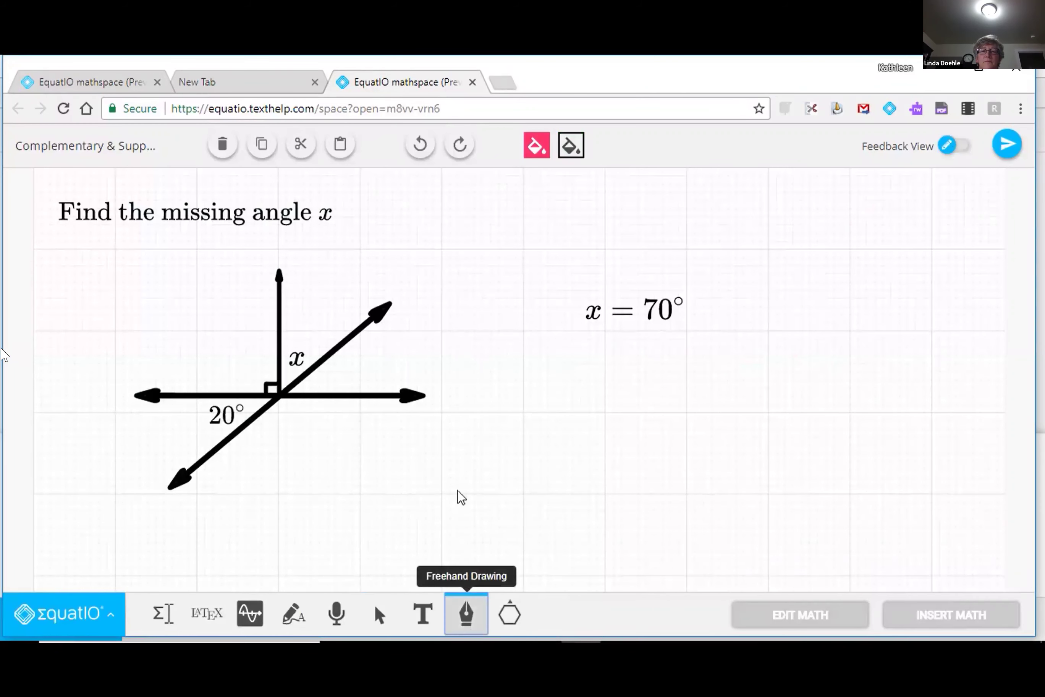
{"action": "mouse_move", "coordinate": [328, 358]}
{"action": "left_mouse_down"}
{"action": "mouse_move", "coordinate": [341, 395]}
{"action": "mouse_move", "coordinate": [356, 369]}
{"action": "left_mouse_up"}
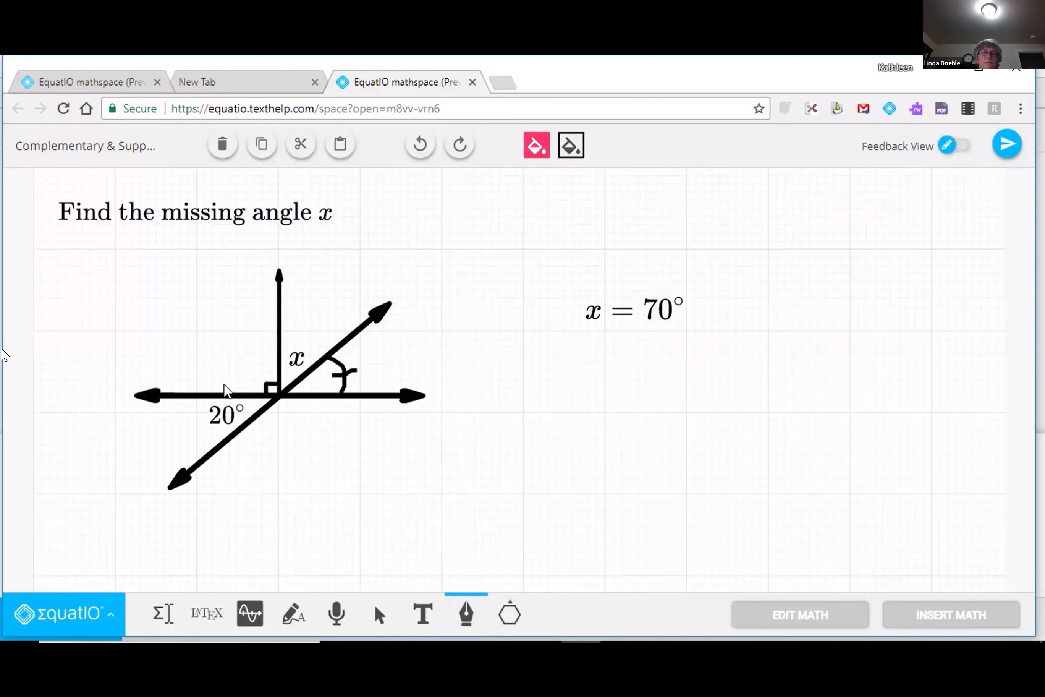
{"action": "mouse_move", "coordinate": [203, 398]}
{"action": "left_mouse_down"}
{"action": "mouse_move", "coordinate": [198, 428]}
{"action": "mouse_move", "coordinate": [215, 452]}
{"action": "mouse_move", "coordinate": [206, 430]}
{"action": "left_mouse_up"}
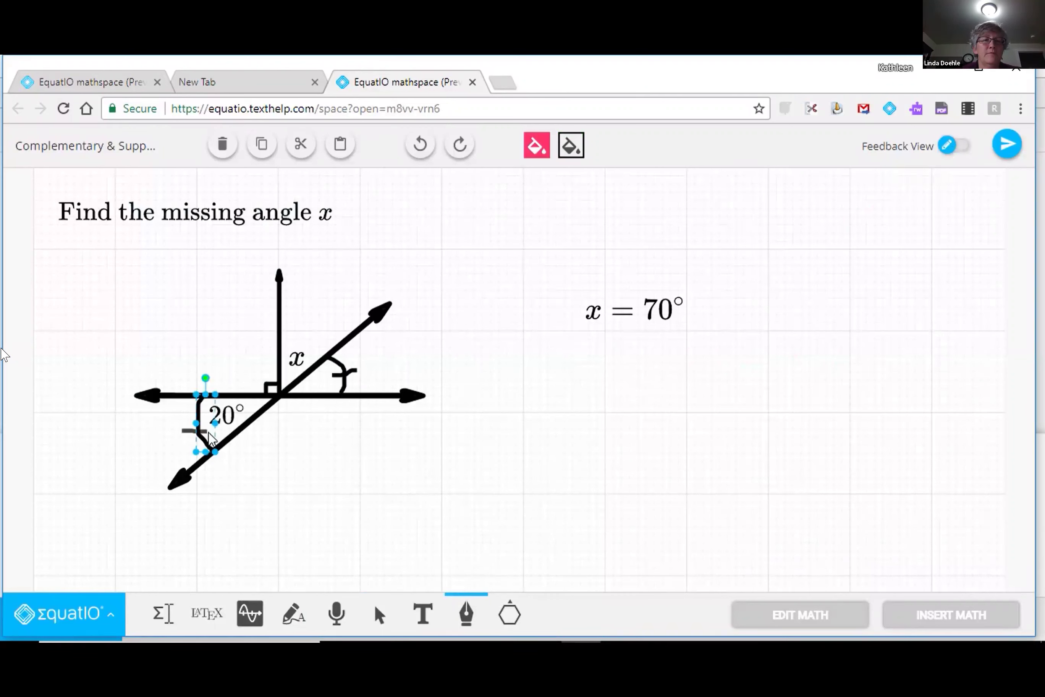
{"action": "mouse_move", "coordinate": [279, 384]}
{"action": "left_mouse_down"}
{"action": "mouse_move", "coordinate": [290, 377]}
{"action": "mouse_move", "coordinate": [306, 394]}
{"action": "left_mouse_up"}
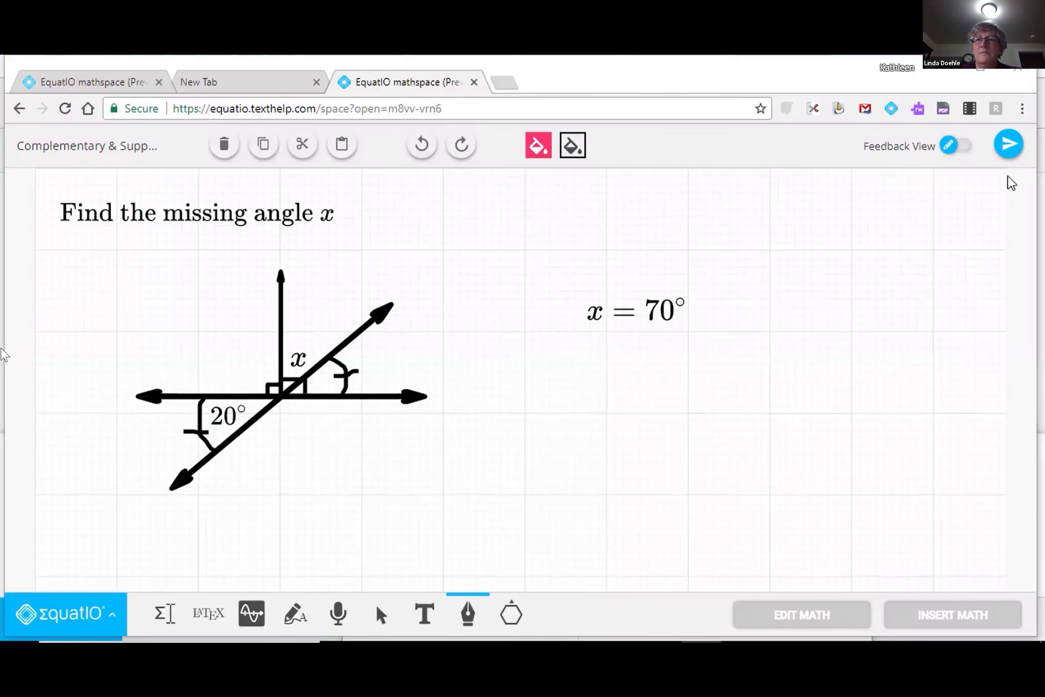
{"action": "left_click", "coordinate": [1012, 152]}
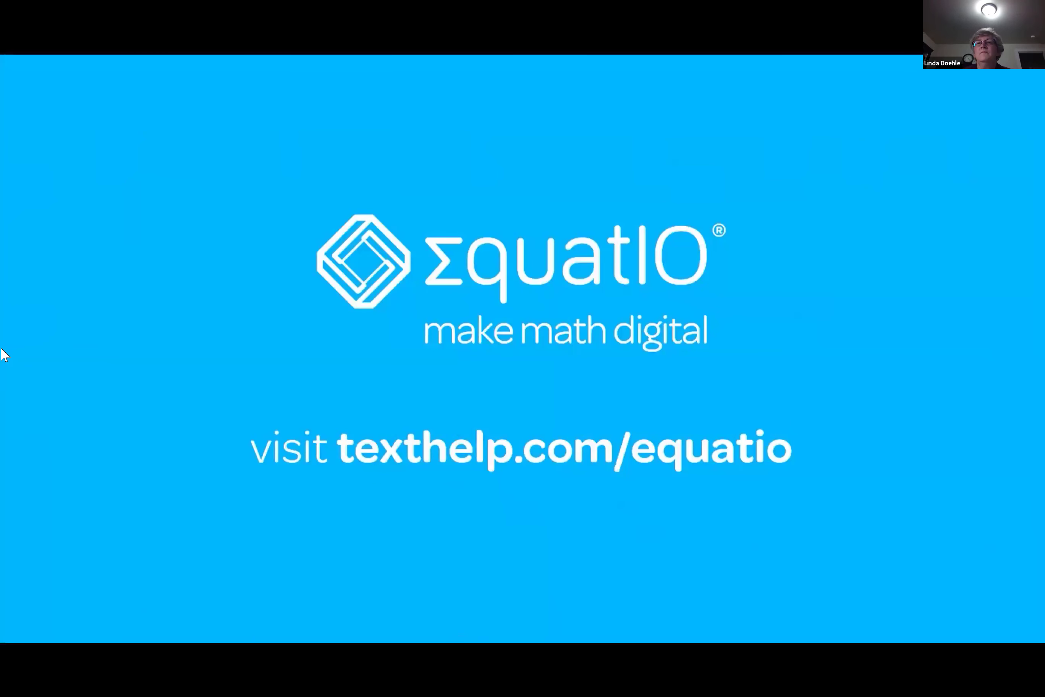
- Leave full screen on the Assignments & Teacher Feedback video and close its tab
{"action": "mouse_move", "coordinate": [245, 122]}
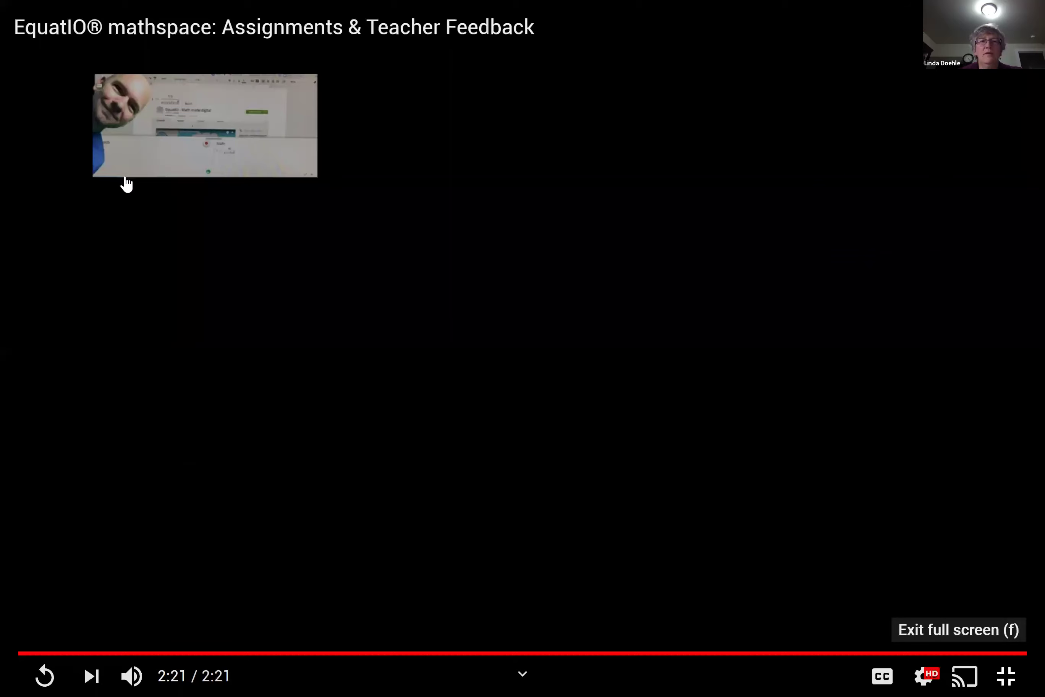
{"action": "key", "text": "Escape"}
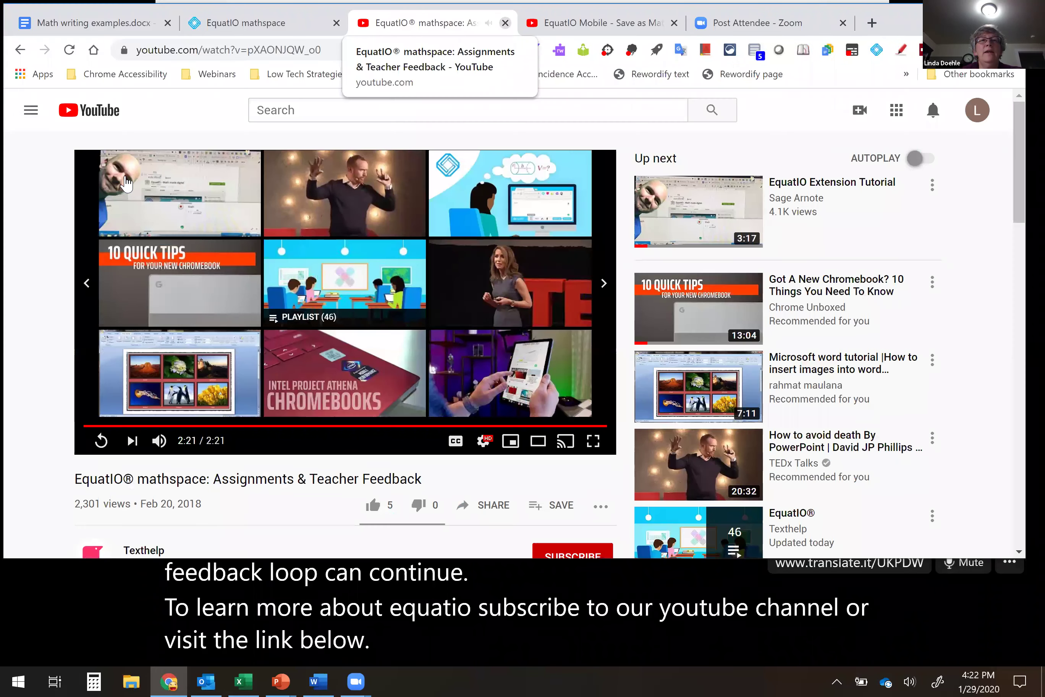
{"action": "key", "text": "ctrl+w"}
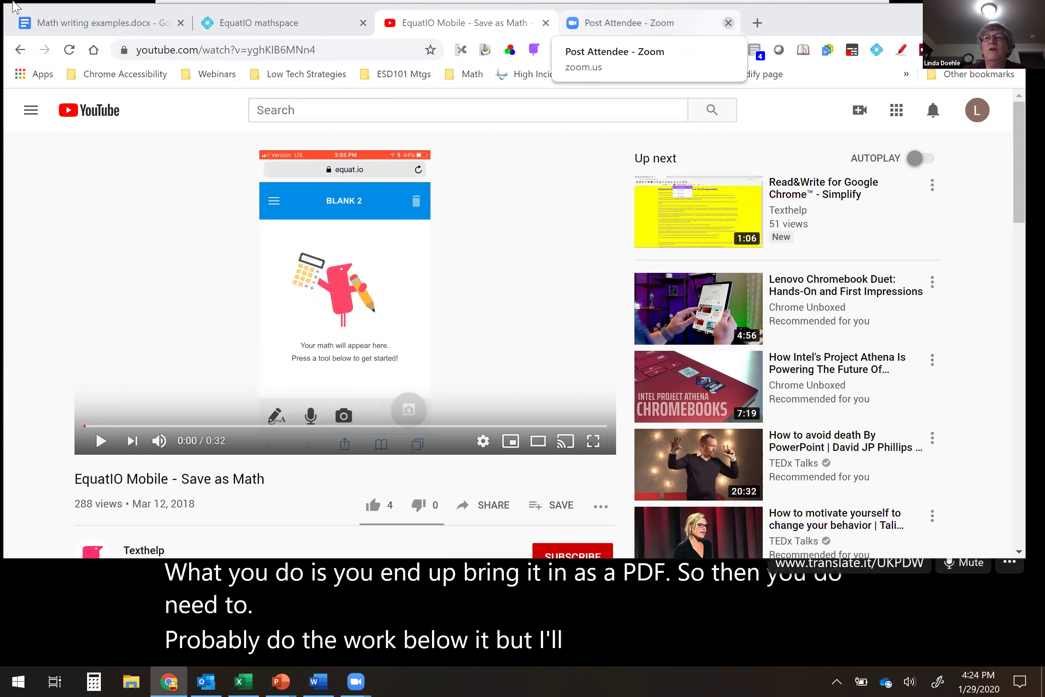
- Play the "EquatIO Mobile - Save as Math" video in full screen and restart it from the beginning
{"action": "left_click", "coordinate": [101, 441]}
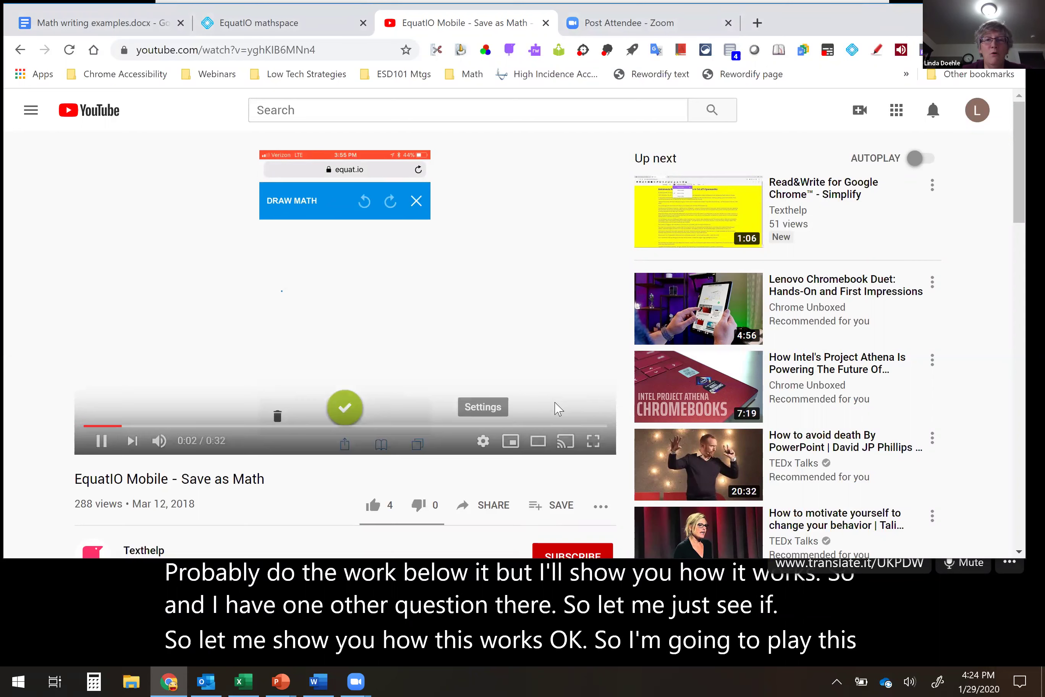
{"action": "left_click", "coordinate": [593, 443]}
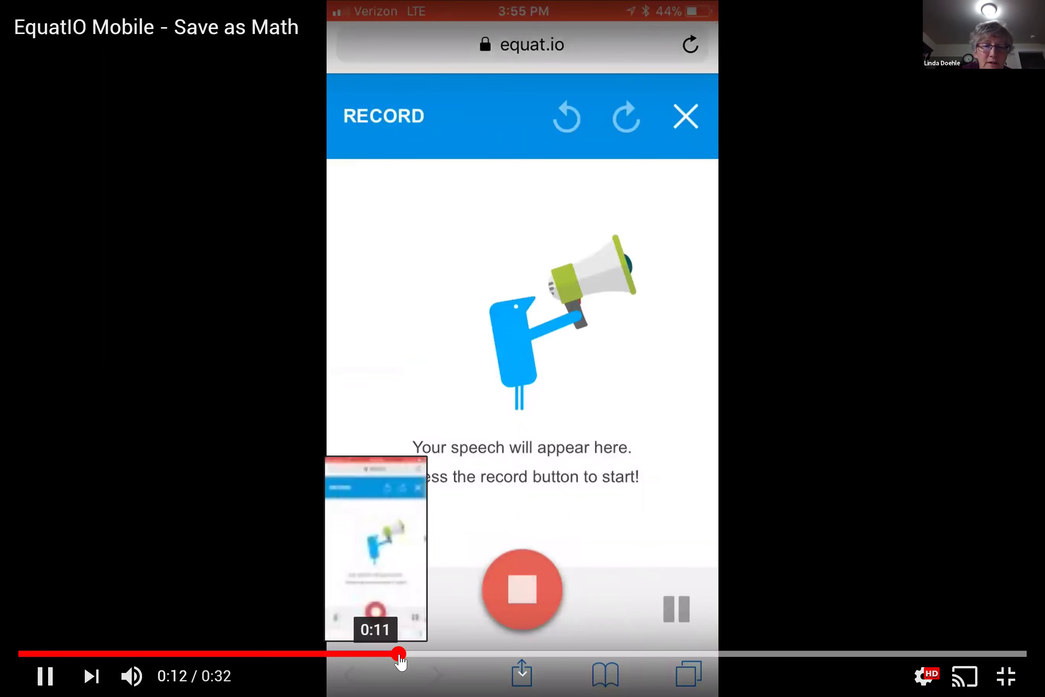
{"action": "mouse_move", "coordinate": [187, 656]}
{"action": "left_mouse_down"}
{"action": "mouse_move", "coordinate": [29, 669]}
{"action": "mouse_move", "coordinate": [20, 657]}
{"action": "left_mouse_up"}
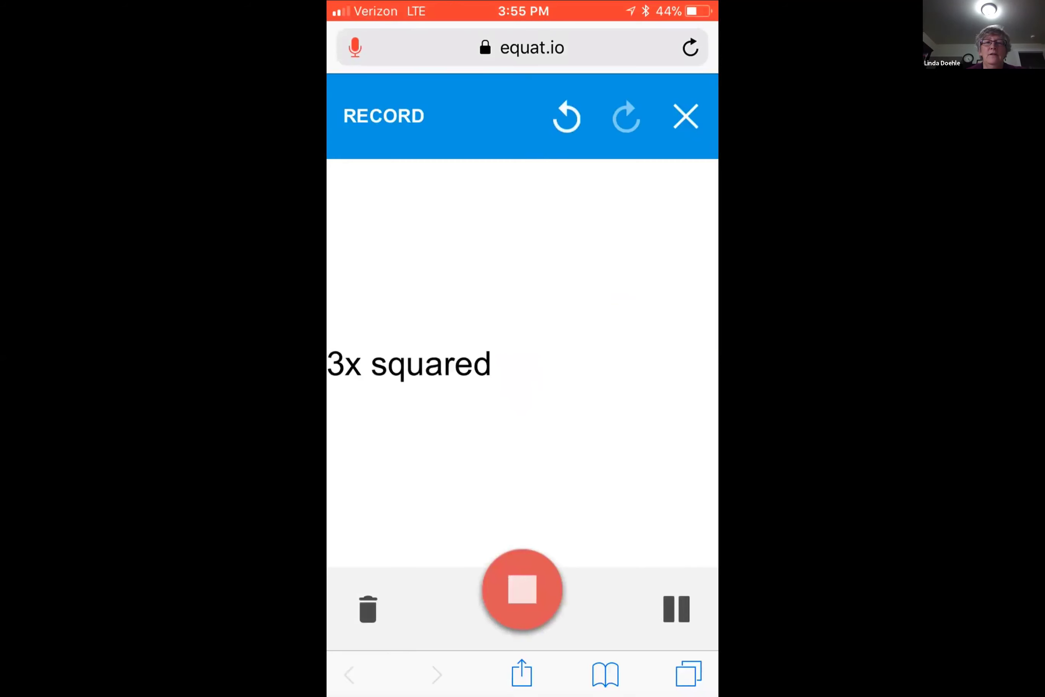
- Stop the voice recording of "3x squared + 2" and save it as math
{"action": "left_click", "coordinate": [522, 589]}
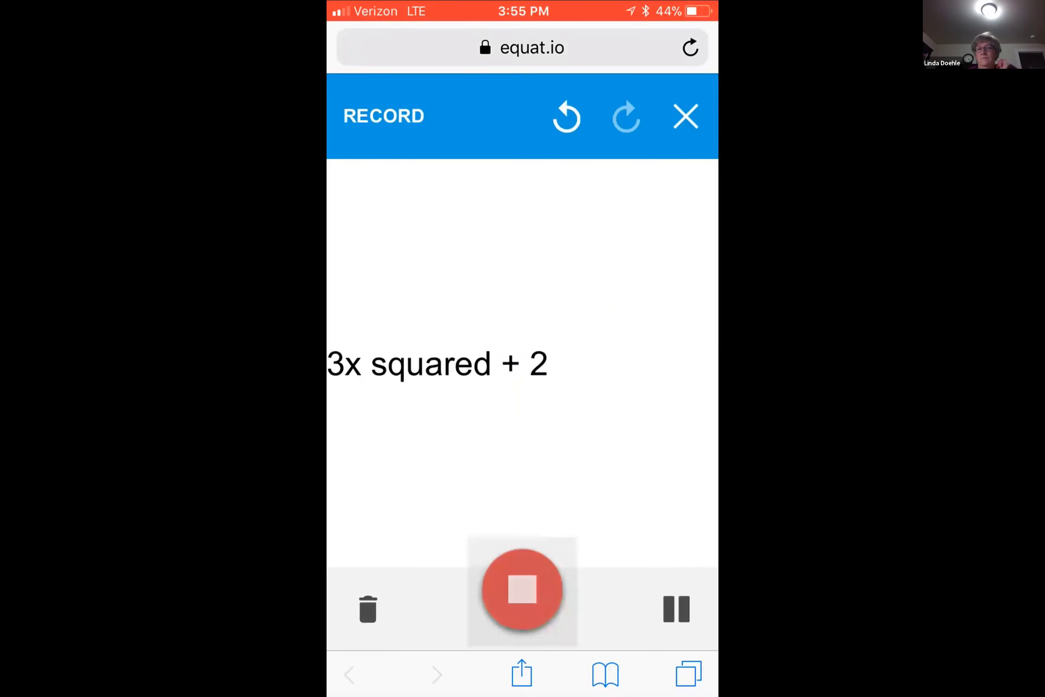
{"action": "left_click", "coordinate": [522, 589]}
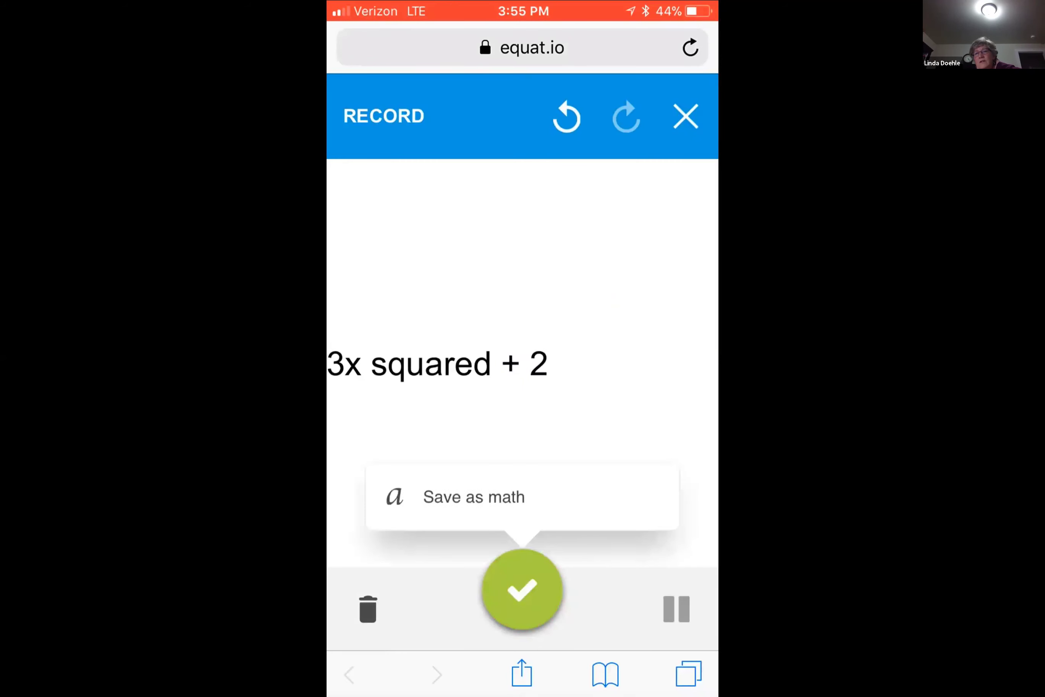
{"action": "left_click", "coordinate": [495, 496]}
- Photograph the handwritten 3x²+2 on the orange sticky note and save the picture as math
{"action": "left_click", "coordinate": [519, 608]}
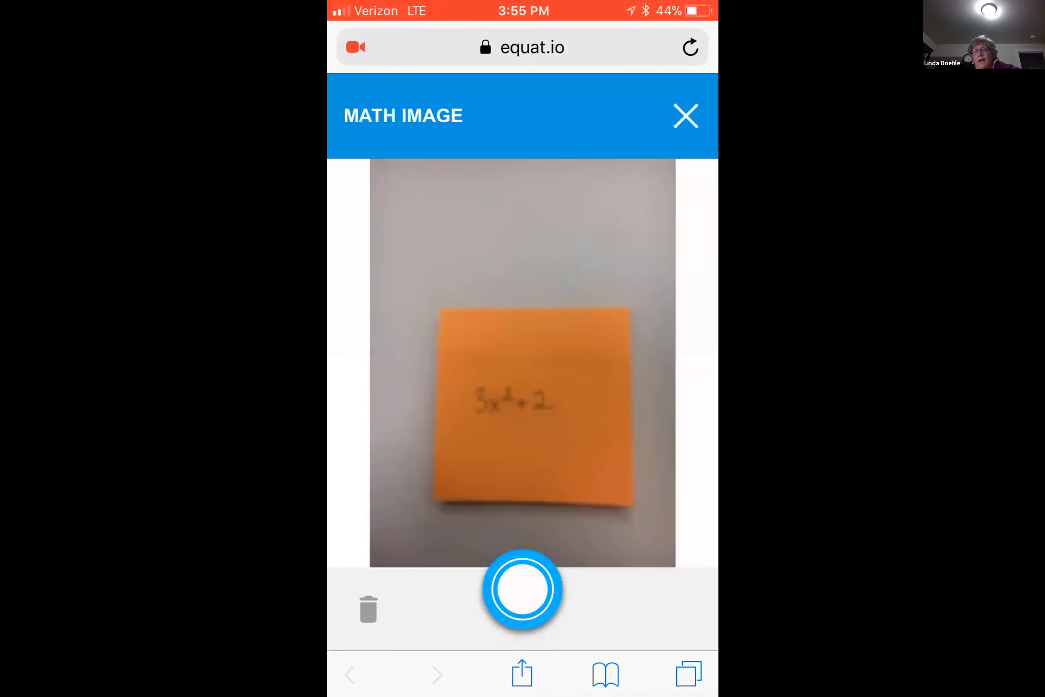
{"action": "left_click", "coordinate": [523, 589]}
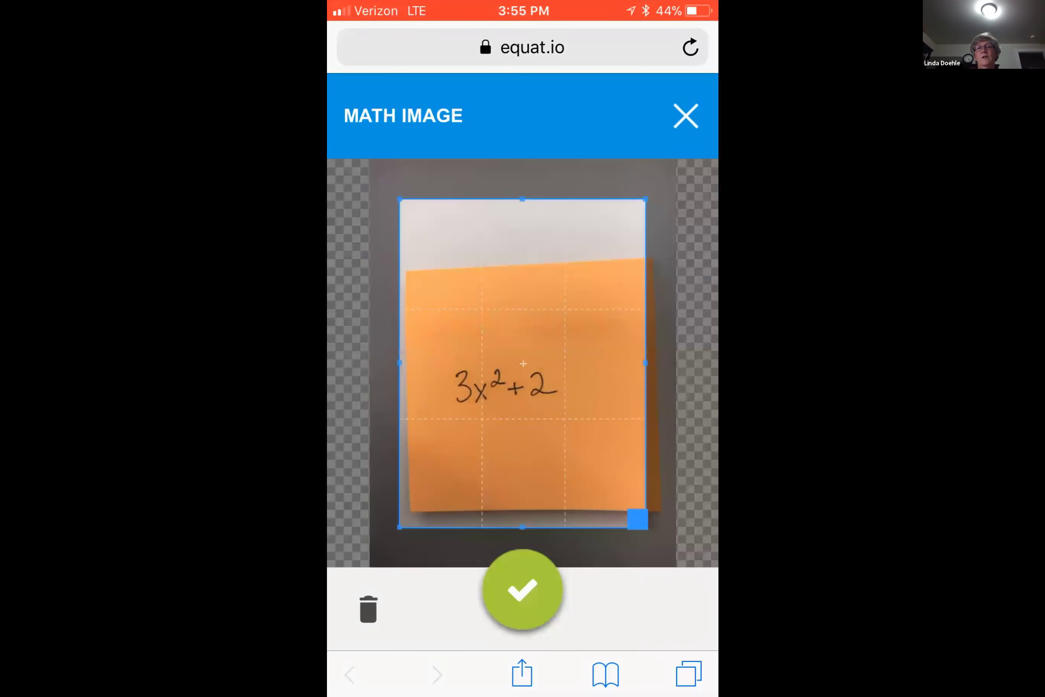
{"action": "left_click", "coordinate": [522, 589]}
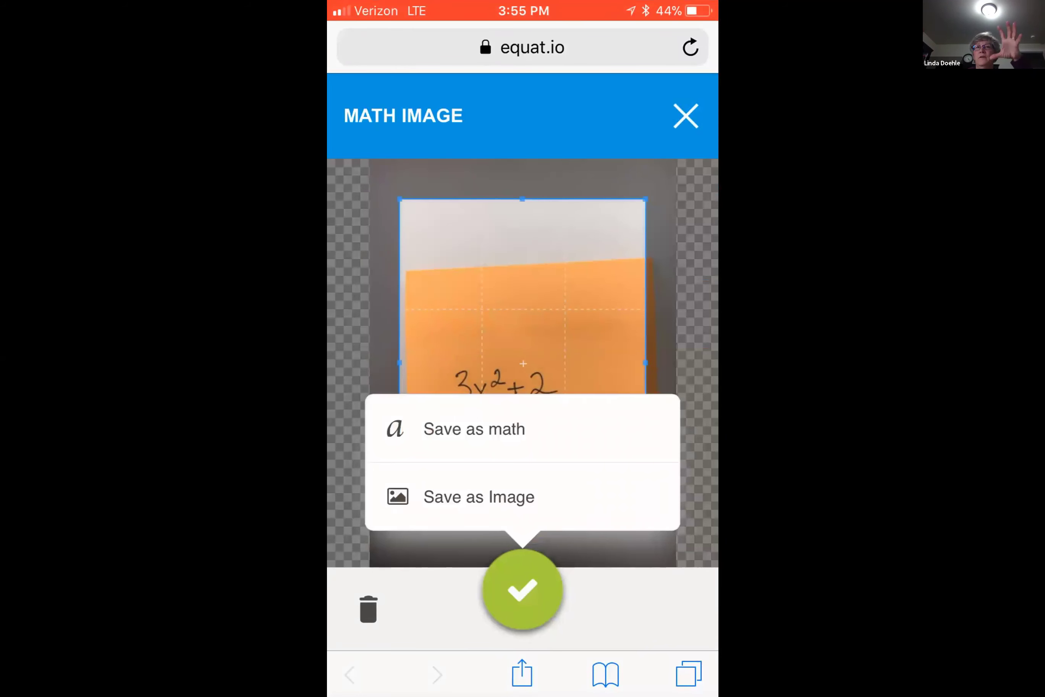
{"action": "left_click", "coordinate": [474, 428]}
{"action": "left_click", "coordinate": [668, 593]}
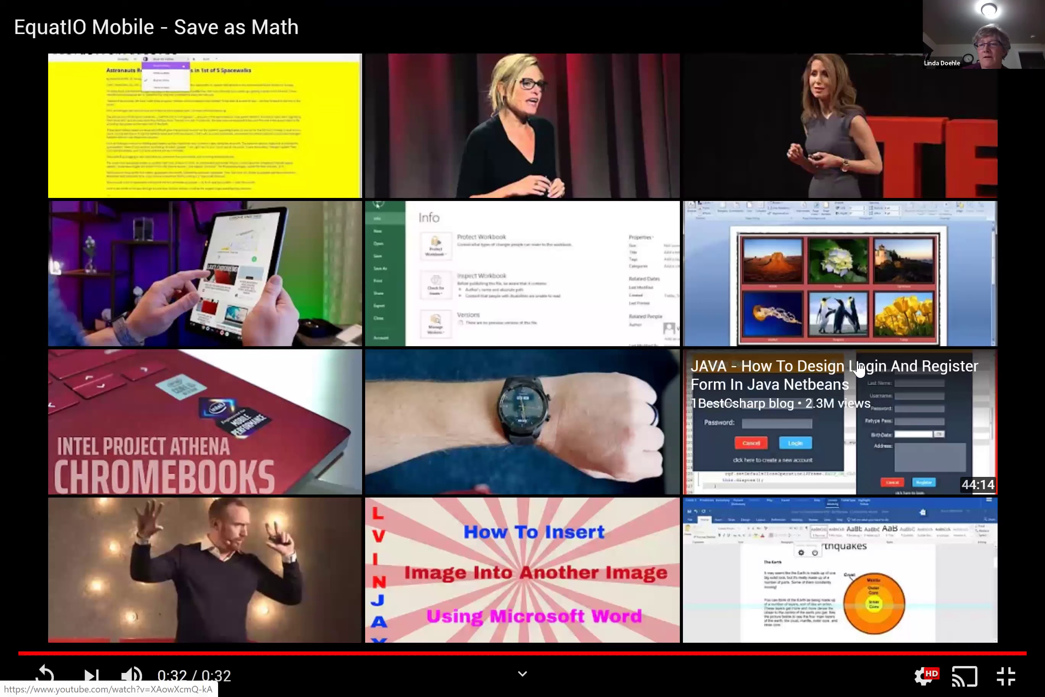
- Close the EquatIO Mobile video and add two line breaks after the last equation in the Math writing examples document
{"action": "left_click", "coordinate": [1006, 675]}
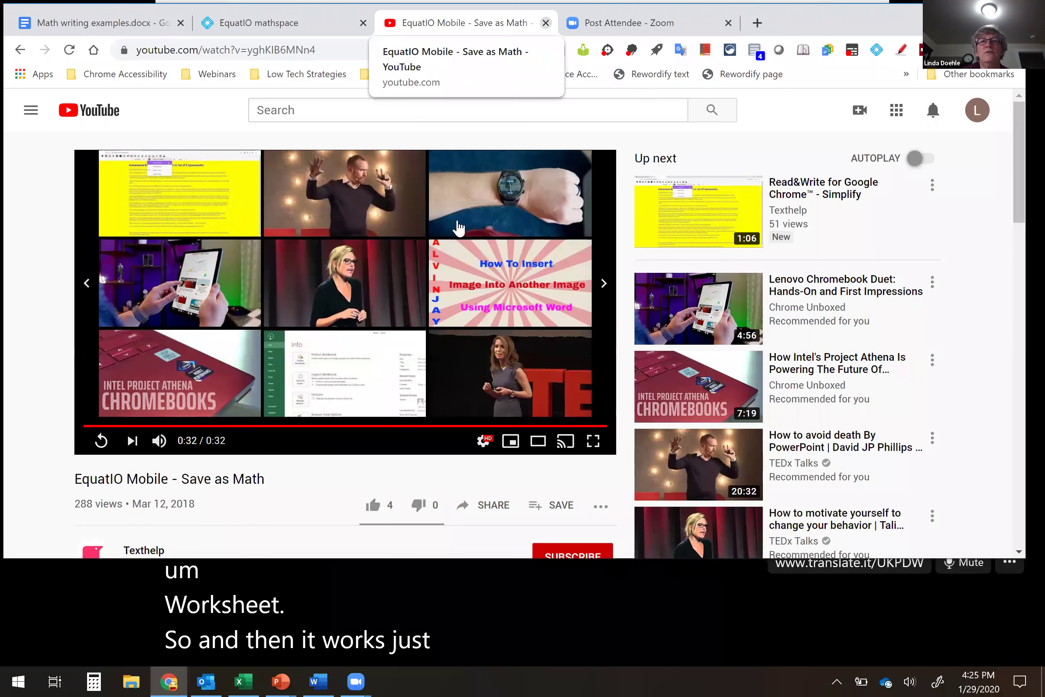
{"action": "left_click", "coordinate": [546, 22]}
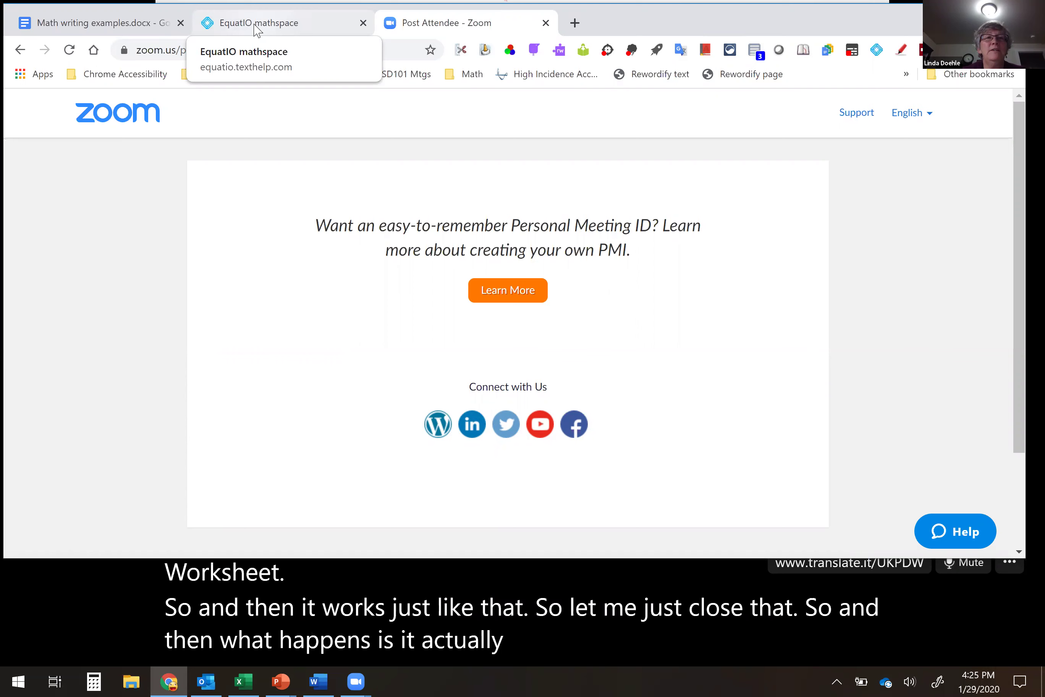
{"action": "left_click", "coordinate": [99, 22]}
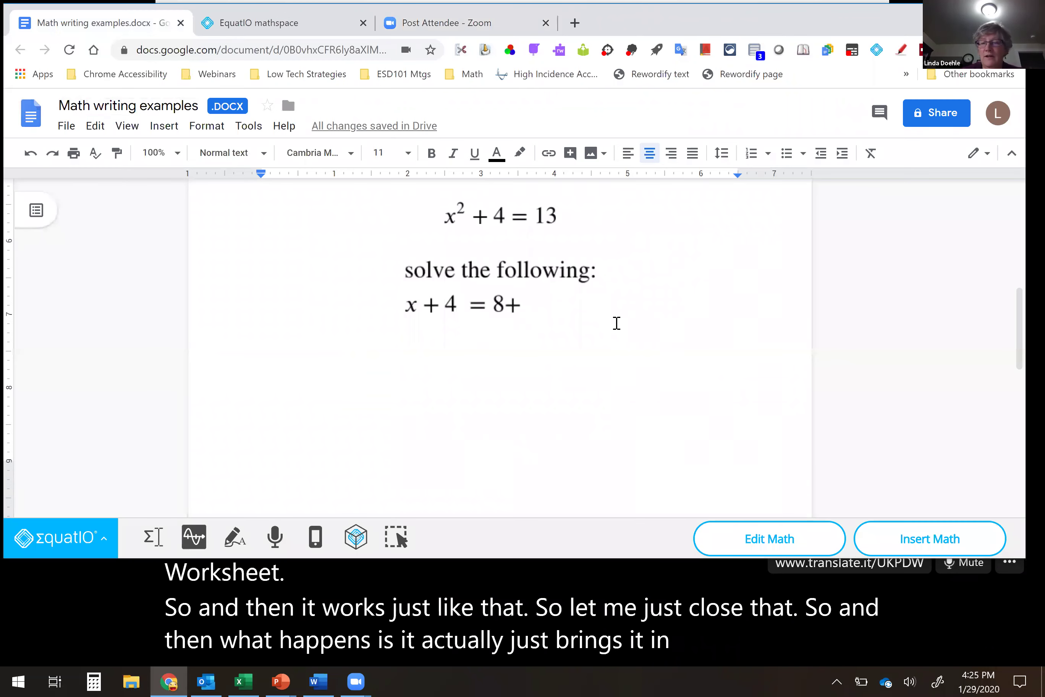
{"action": "key", "text": "Return"}
{"action": "key", "text": "Return"}
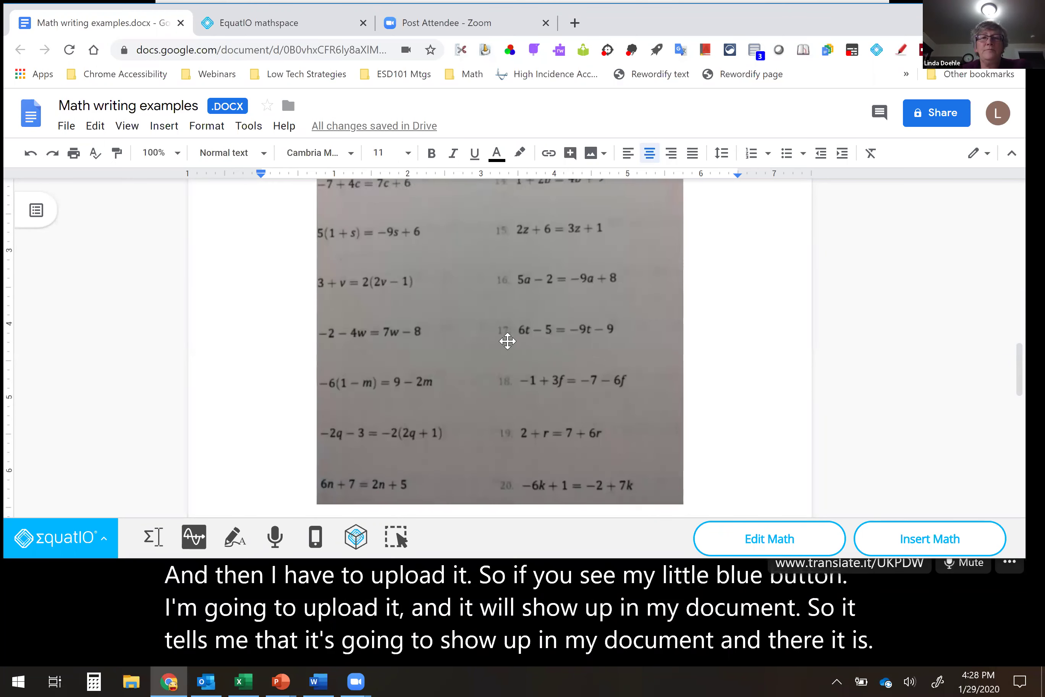
- Capture equation 13, 3(1 − 3g) = −7 + g, from the worksheet photo with EquatIO's Screenshot Reader
{"action": "scroll", "coordinate": [507, 341], "scroll_direction": "up", "scroll_amount": 3}
{"action": "scroll", "coordinate": [507, 341], "scroll_direction": "down", "scroll_amount": 2}
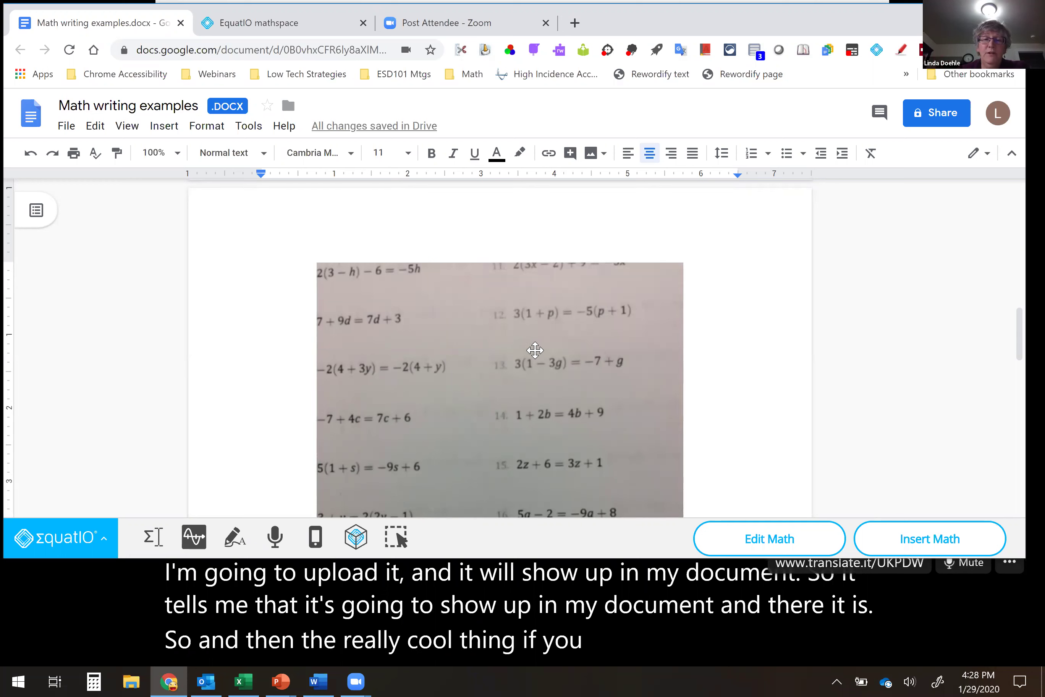
{"action": "left_click", "coordinate": [395, 543]}
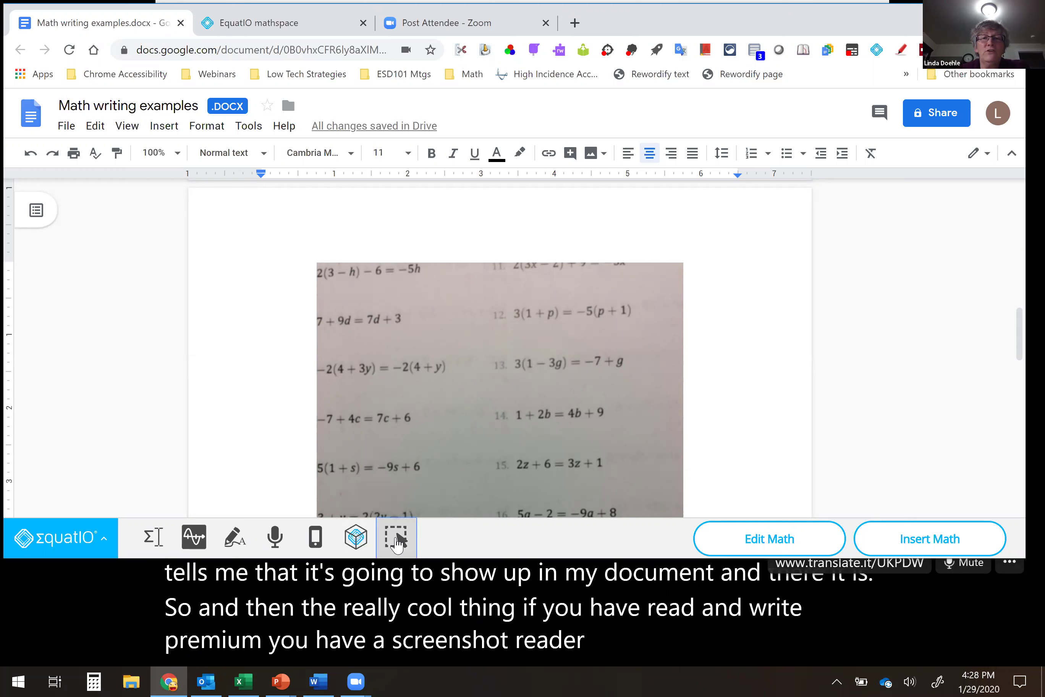
{"action": "left_click_drag", "start_coordinate": [509, 348], "coordinate": [629, 371]}
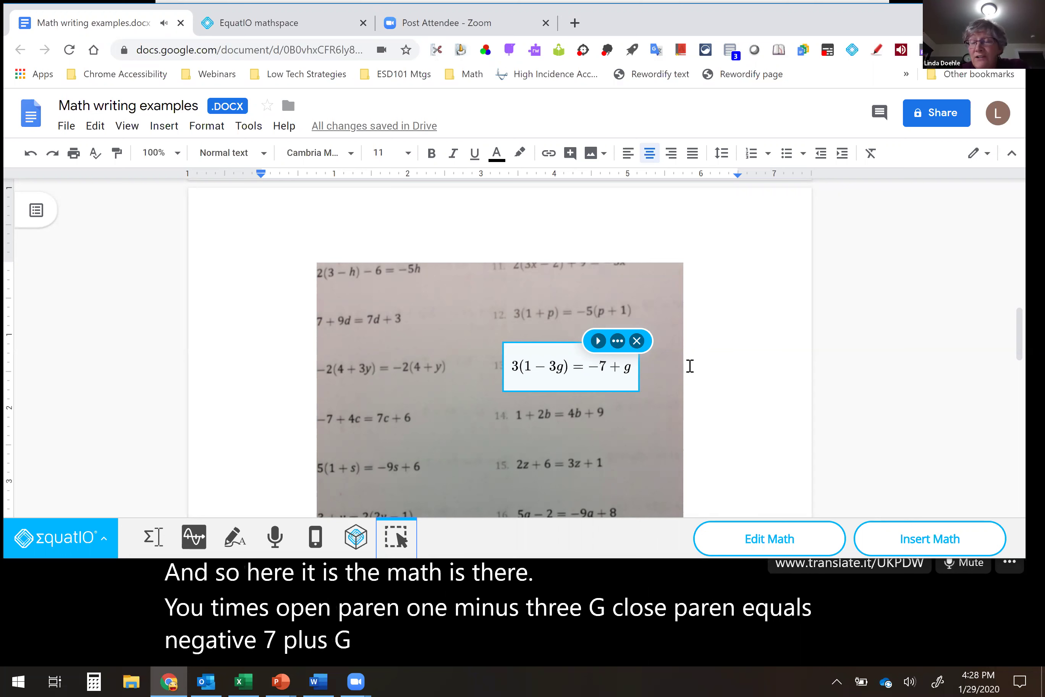
- Load the captured equation into the EquatIO math editor for editing and add an empty line beneath it
{"action": "left_click", "coordinate": [617, 341]}
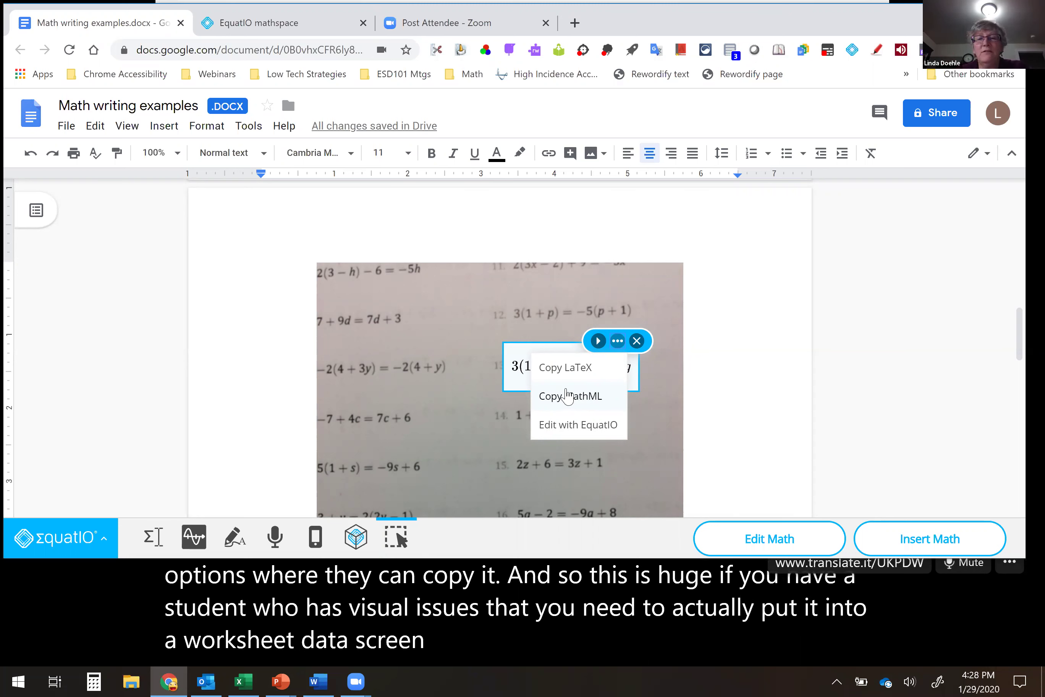
{"action": "left_click", "coordinate": [577, 425]}
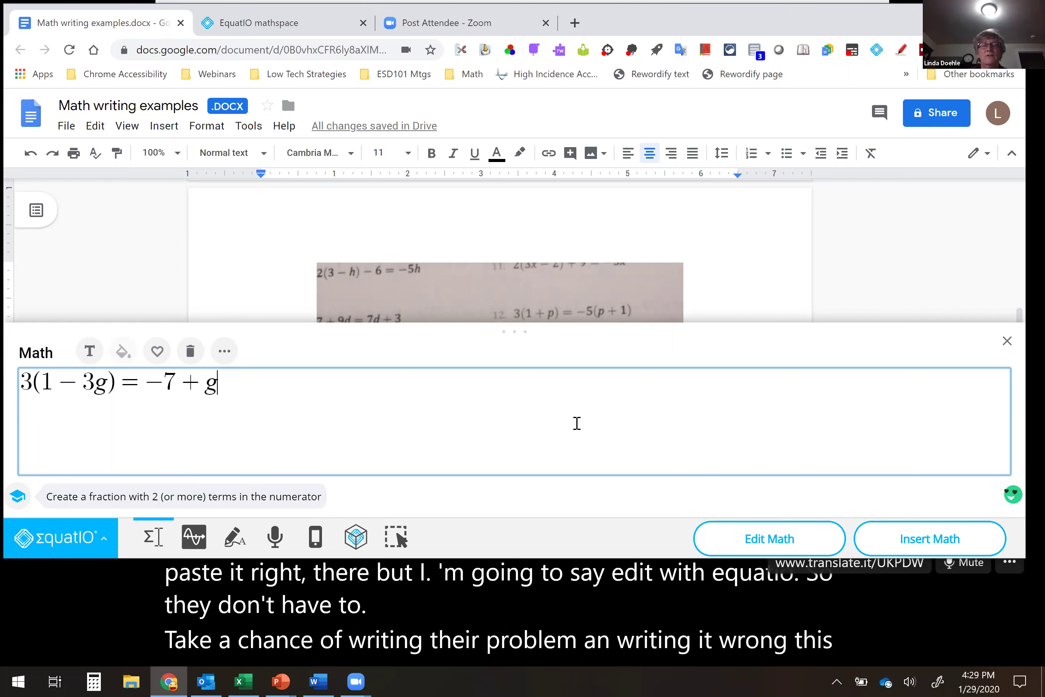
{"action": "key", "text": "Return"}
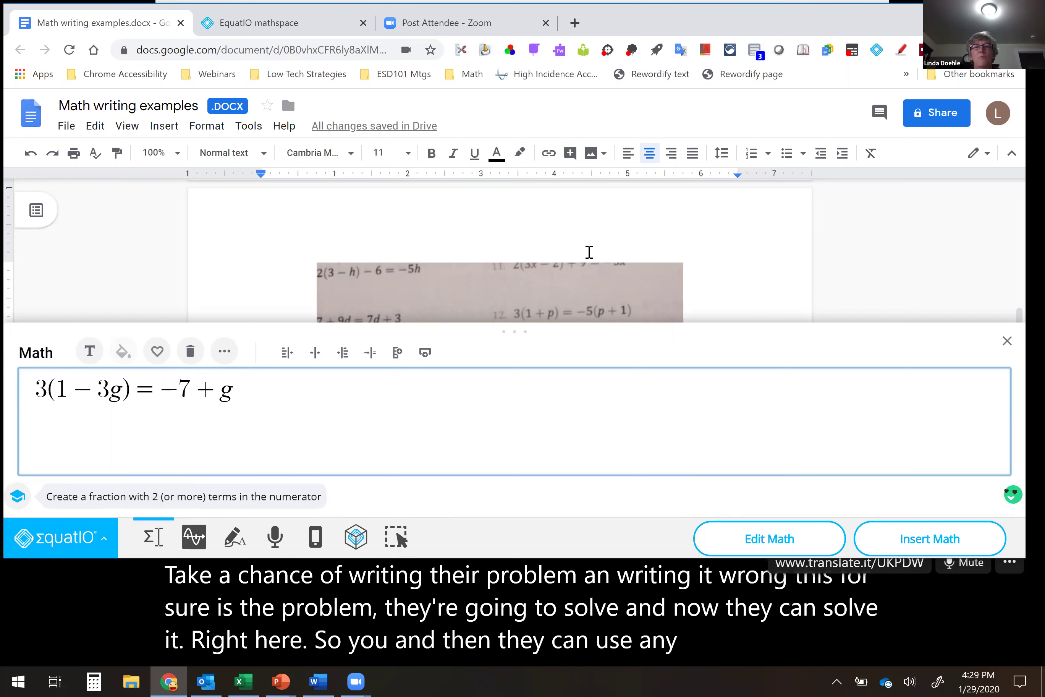
- Insert the equation 3(1 − 3g) = −7 + g on a new line below the worksheet photo and close the math editor
{"action": "scroll", "coordinate": [587, 249], "scroll_direction": "down", "scroll_amount": 10}
{"action": "scroll", "coordinate": [370, 222], "scroll_direction": "down", "scroll_amount": 2}
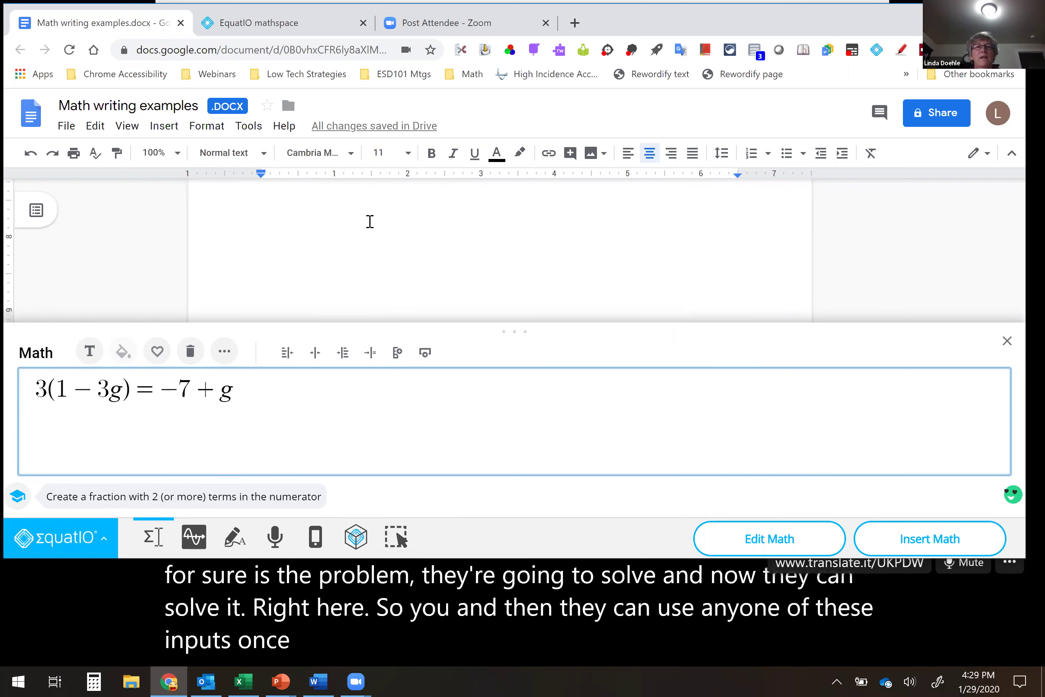
{"action": "scroll", "coordinate": [401, 224], "scroll_direction": "up", "scroll_amount": 3}
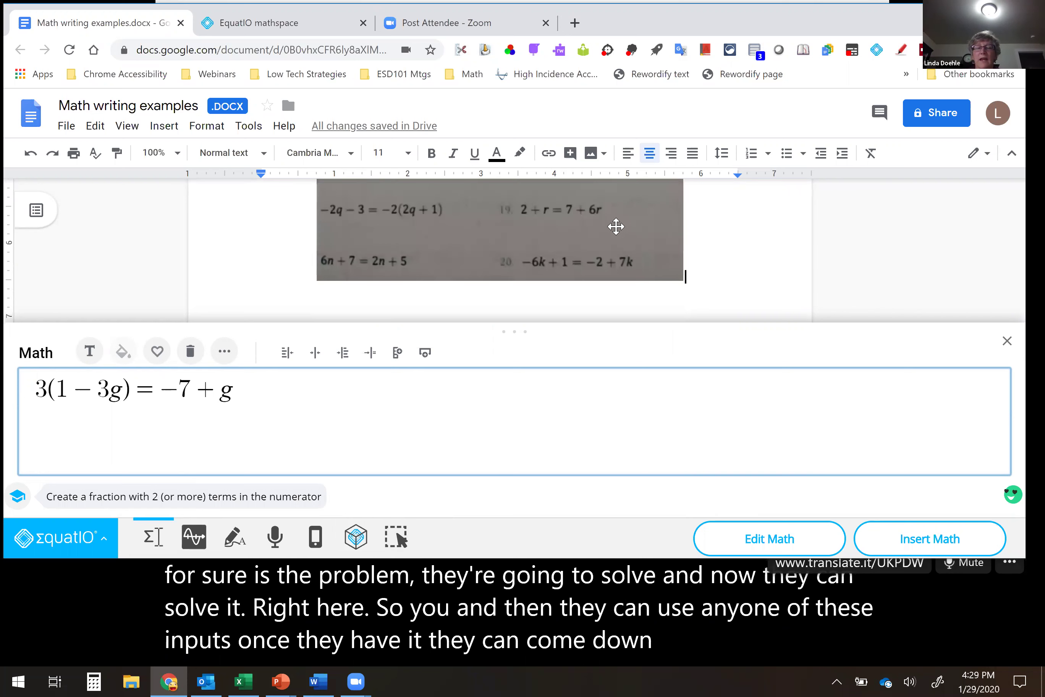
{"action": "left_click", "coordinate": [685, 275]}
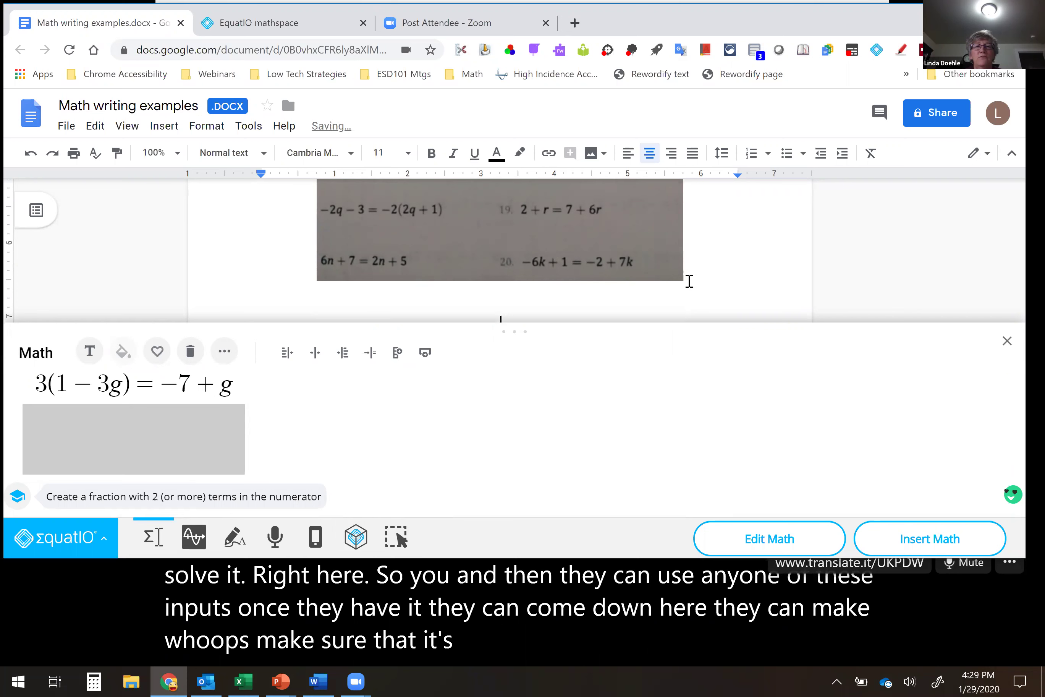
{"action": "left_click", "coordinate": [142, 386]}
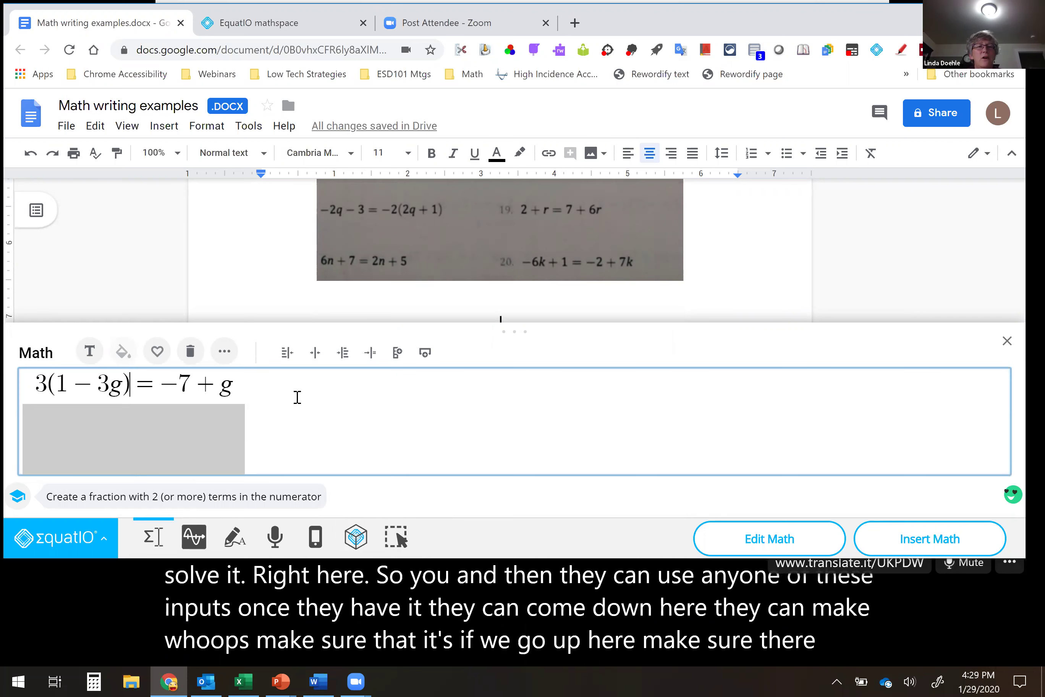
{"action": "left_click", "coordinate": [920, 544]}
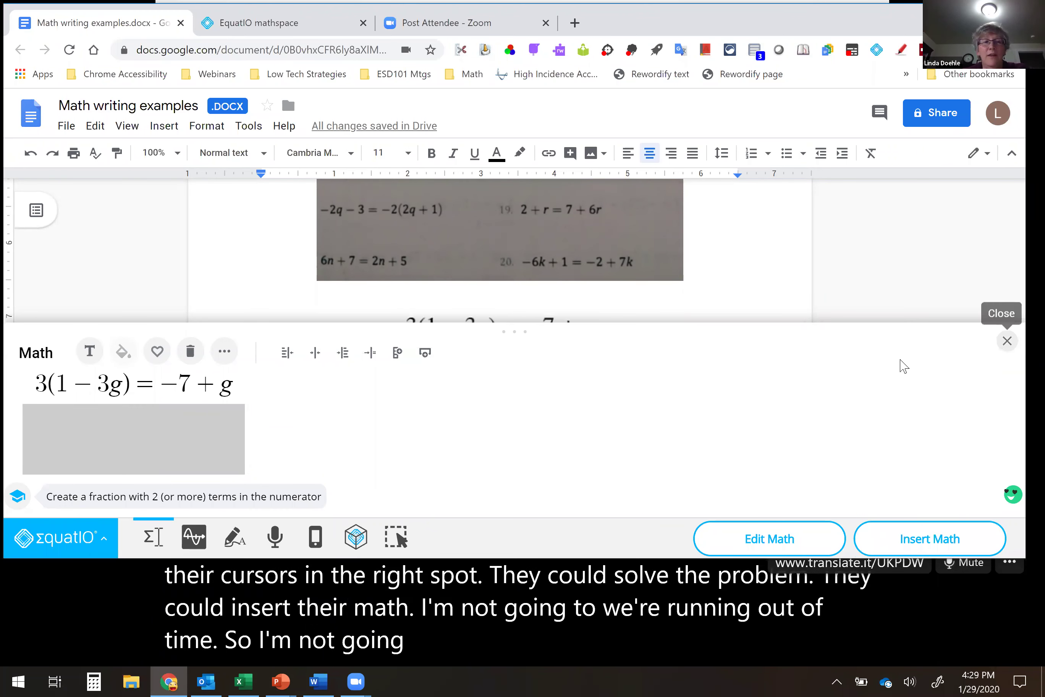
{"action": "left_click", "coordinate": [1007, 342]}
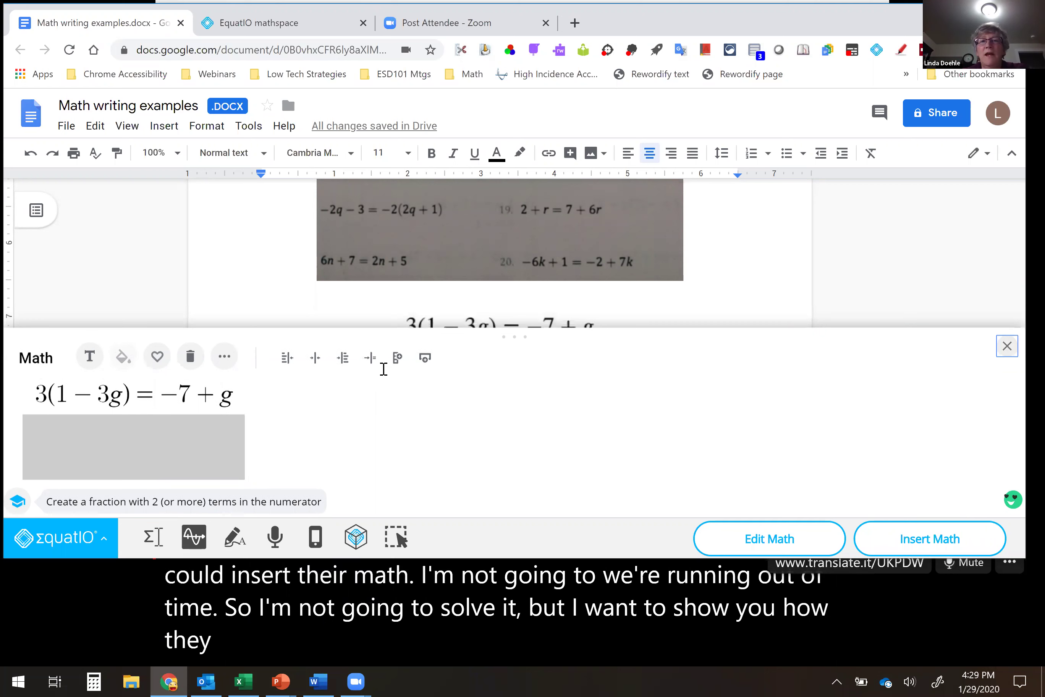